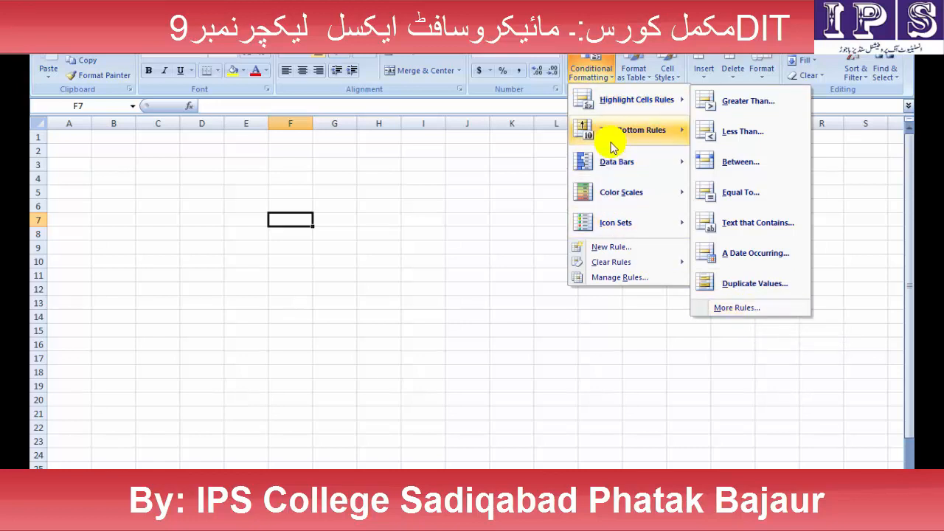
# Step: Enter the column headings sno and name in cells F4 and G4
pyautogui.moveTo(610, 146)
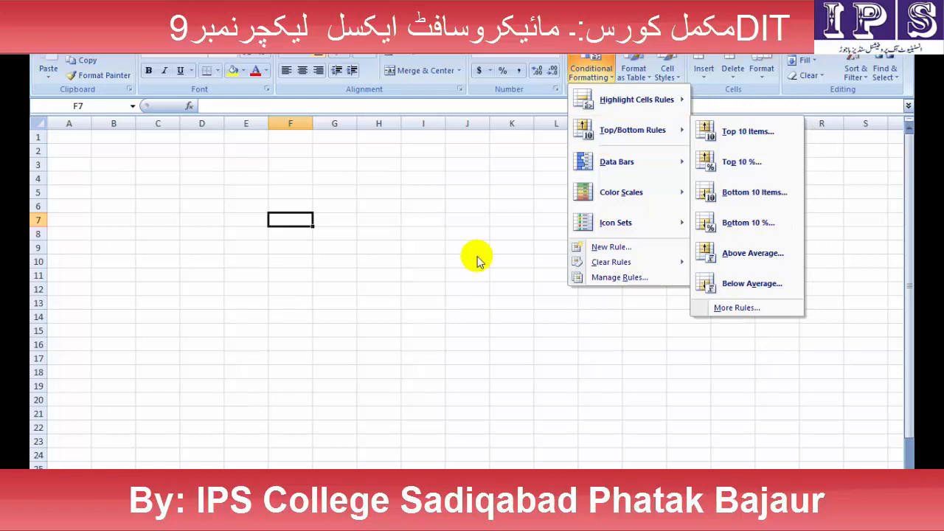
pyautogui.click(295, 188)
pyautogui.click(294, 175)
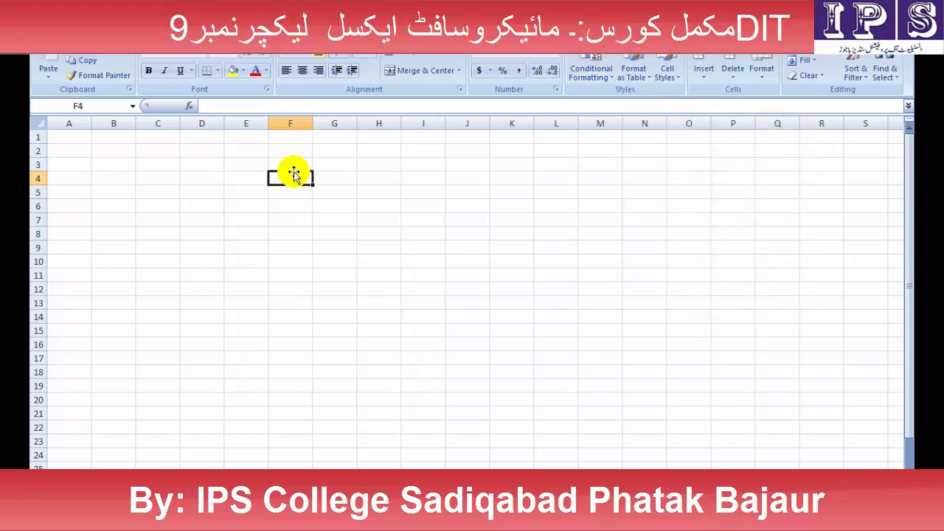
pyautogui.write('sn')
pyautogui.press('Tab')
pyautogui.write('name')
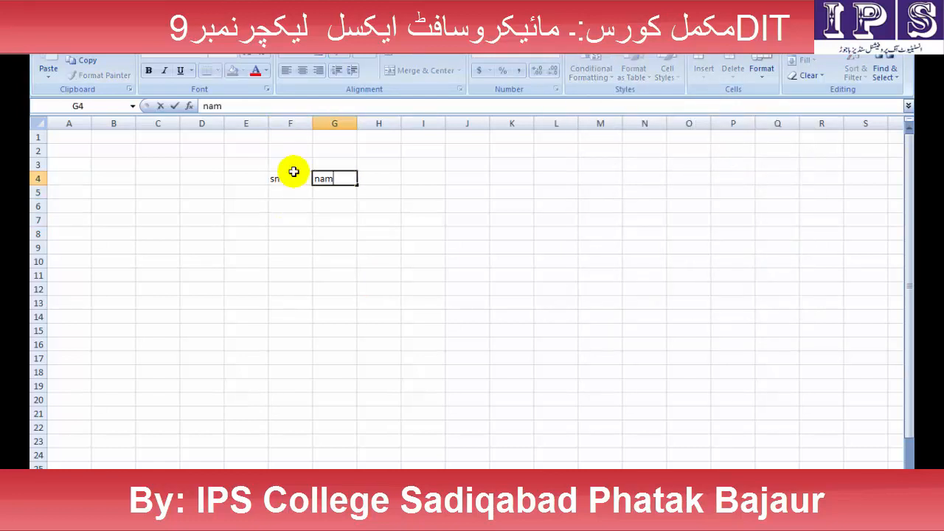
pyautogui.press('Tab')
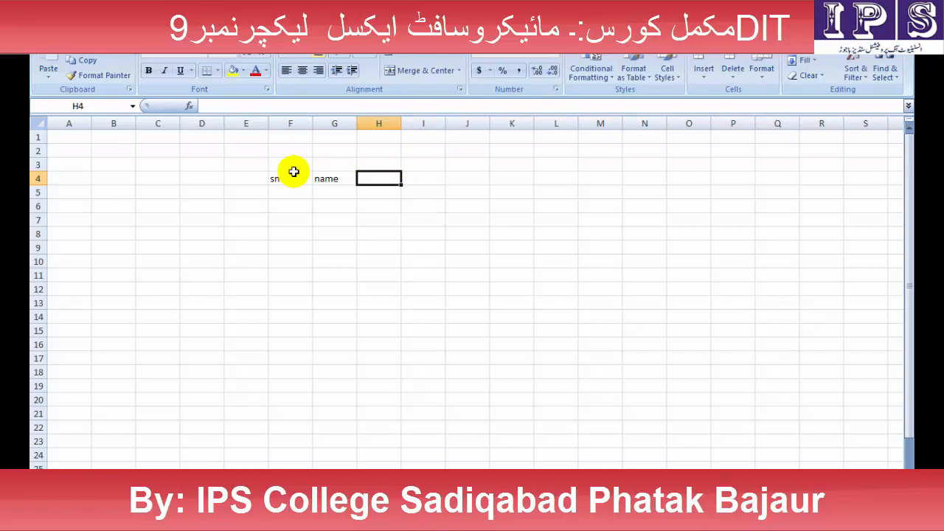
pyautogui.click(326, 184)
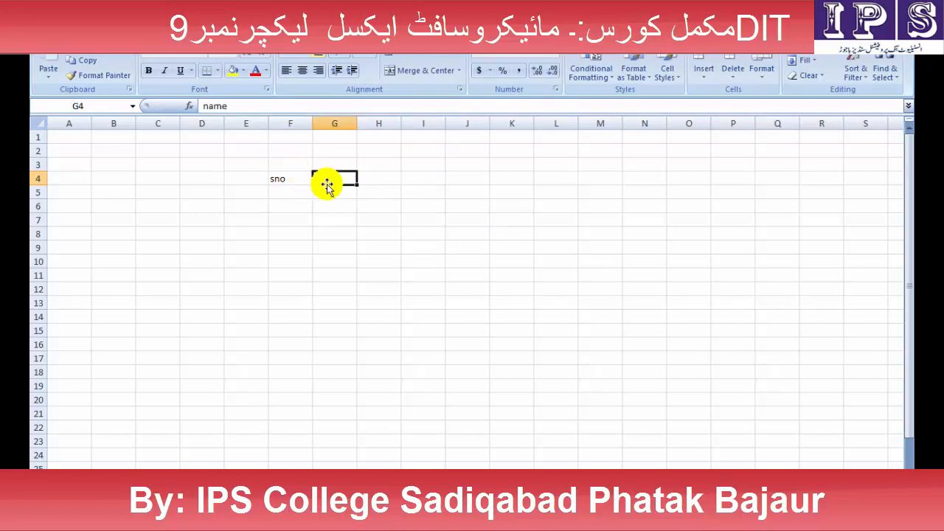
# Step: Enter the column headings name, O.Mart and T.marks in cells F4, G4 and H4
pyautogui.press('Left')
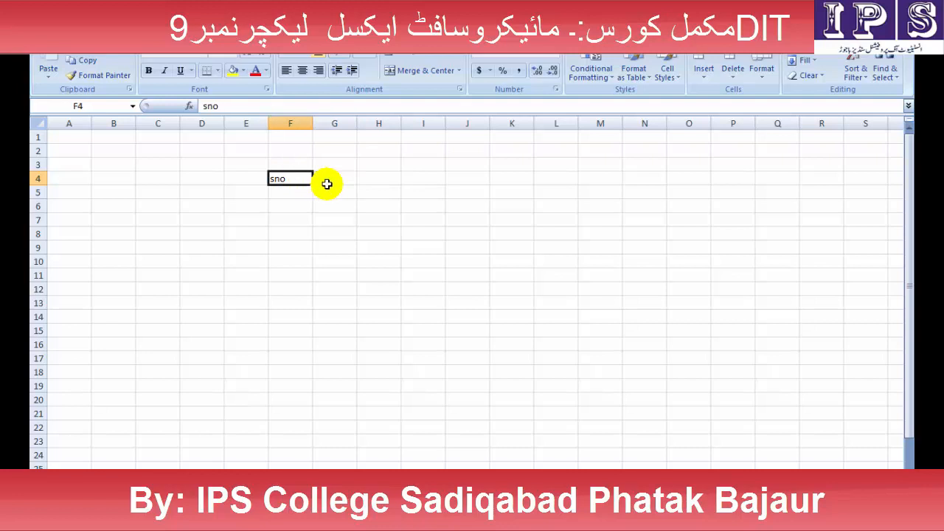
pyautogui.write('name')
pyautogui.press('Tab')
pyautogui.write('o')
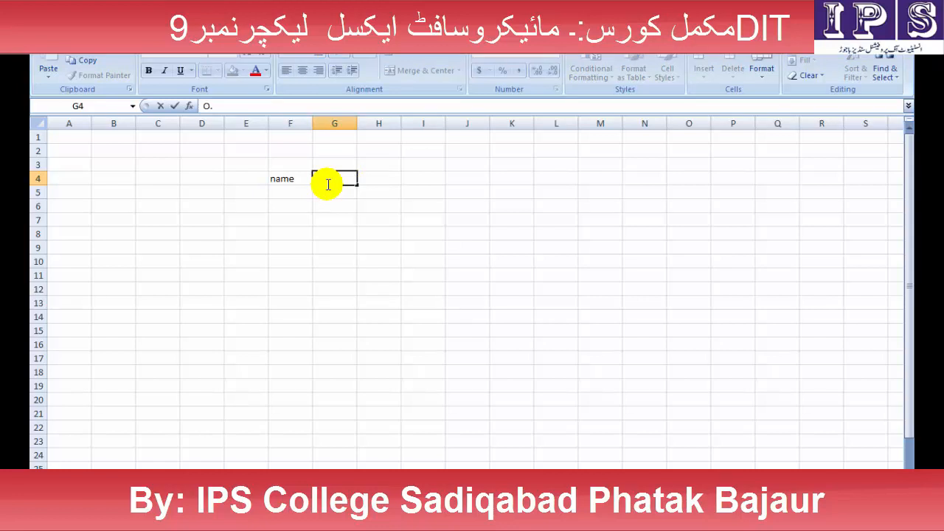
pyautogui.write('.Mart')
pyautogui.press('Tab')
pyautogui.write('To')
pyautogui.press('BackSpace')
pyautogui.write('.marks')
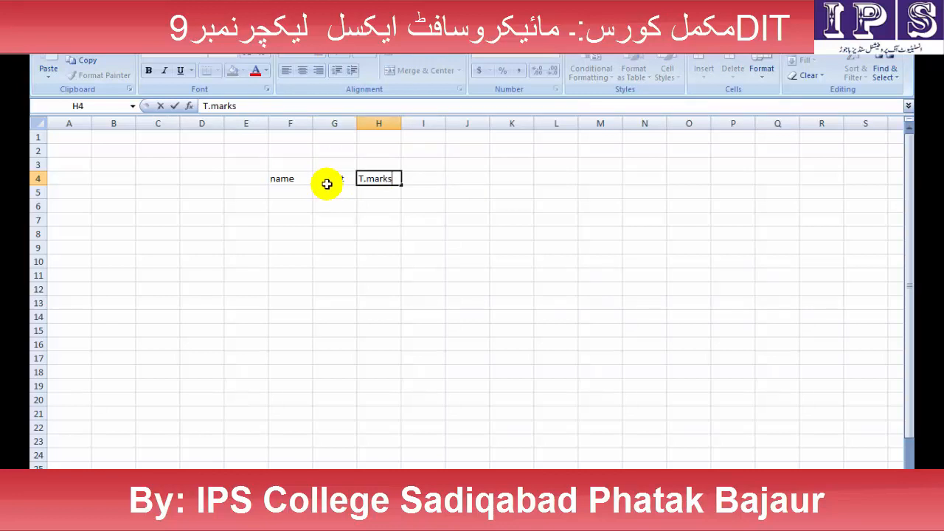
pyautogui.press('Tab')
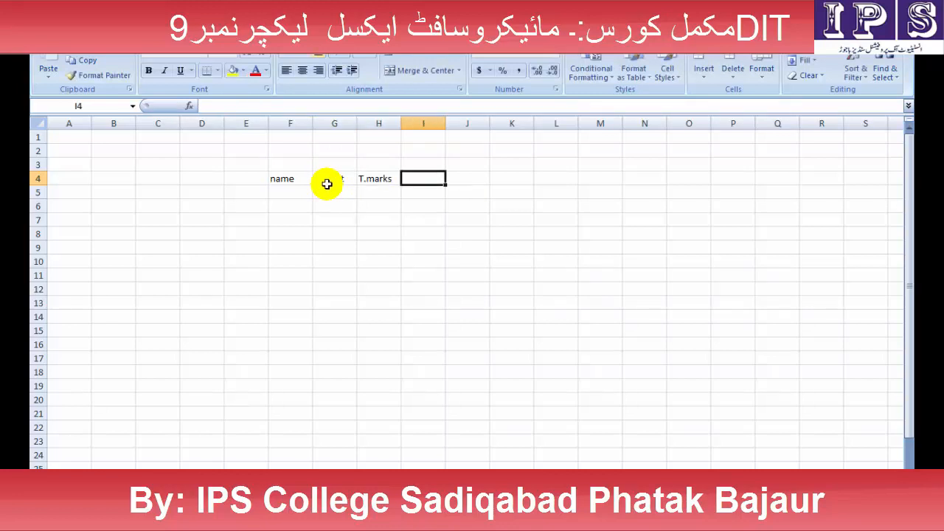
# Step: Widen columns G and H and apply all borders to the range F4:H22
pyautogui.moveTo(281, 183); pyautogui.dragTo(381, 425)
pyautogui.moveTo(400, 119); pyautogui.dragTo(516, 122)
pyautogui.moveTo(356, 120); pyautogui.dragTo(387, 120)
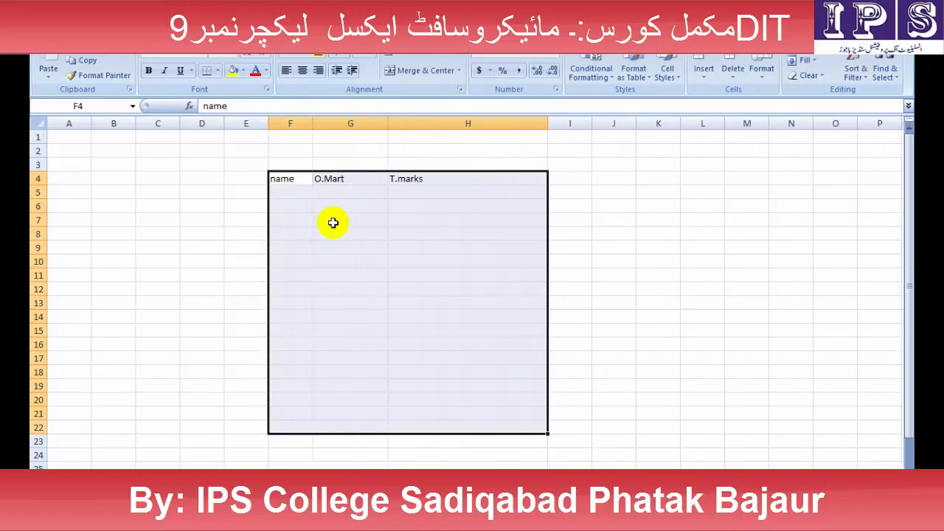
pyautogui.click(219, 70)
pyautogui.click(228, 180)
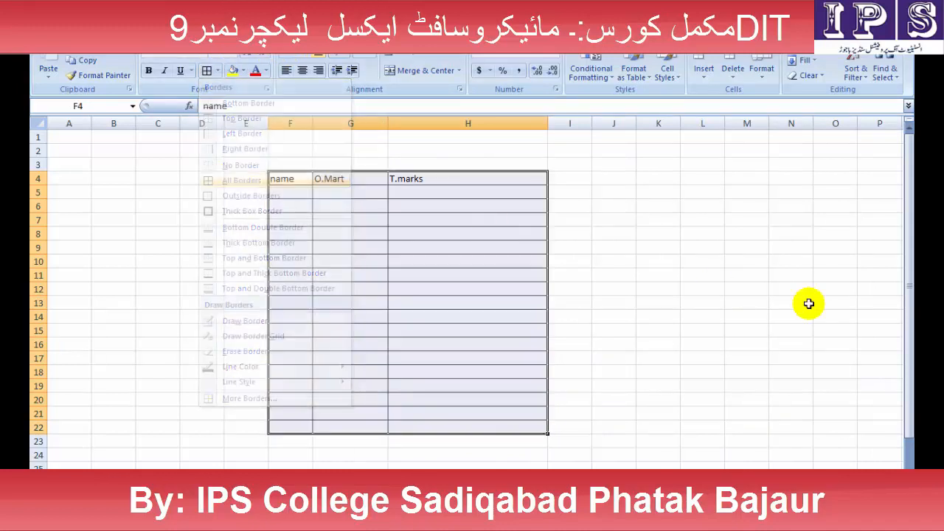
pyautogui.click(804, 304)
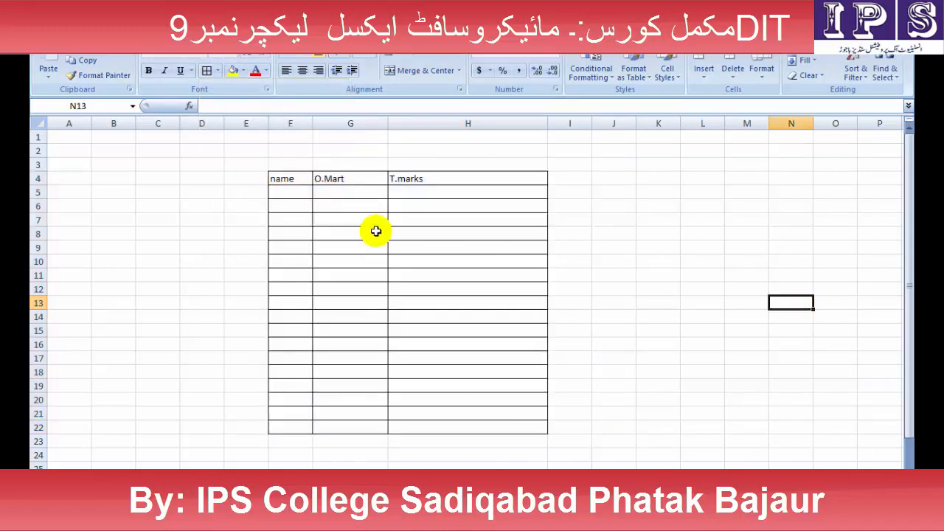
# Step: Fill cells F5 to F9 of the name column with five students' first names
pyautogui.click(295, 192)
pyautogui.write('wali')
pyautogui.press('Return')
pyautogui.write('ali')
pyautogui.press('Return')
pyautogui.write('kamal')
pyautogui.press('Return')
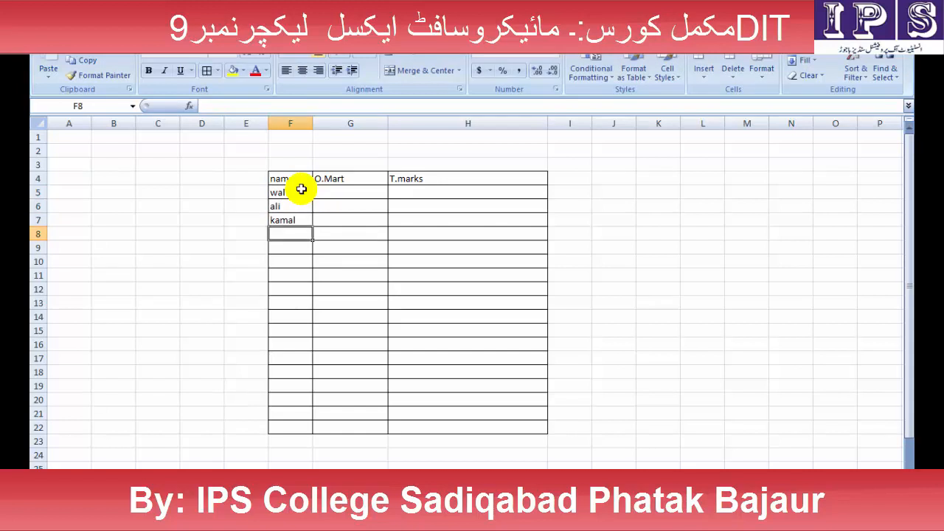
pyautogui.write('irfan')
pyautogui.press('Return')
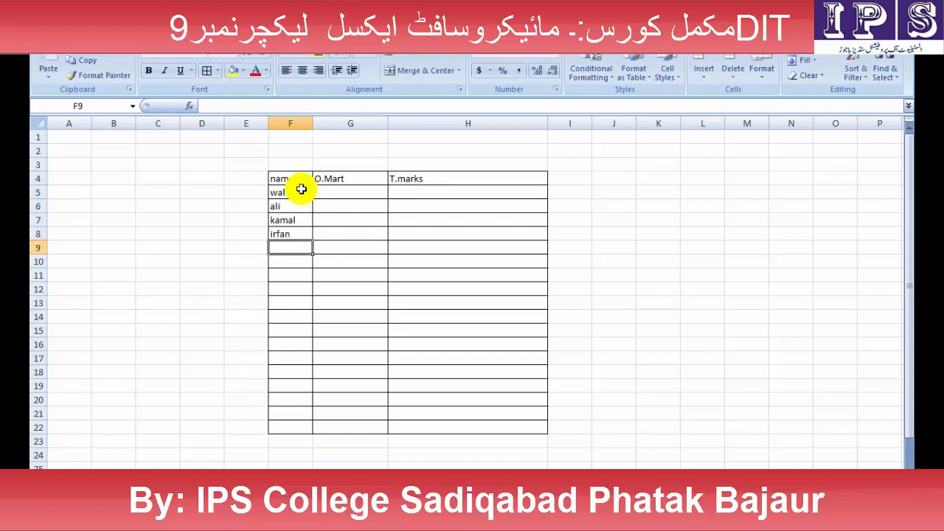
pyautogui.write('kashif')
pyautogui.press('Return')
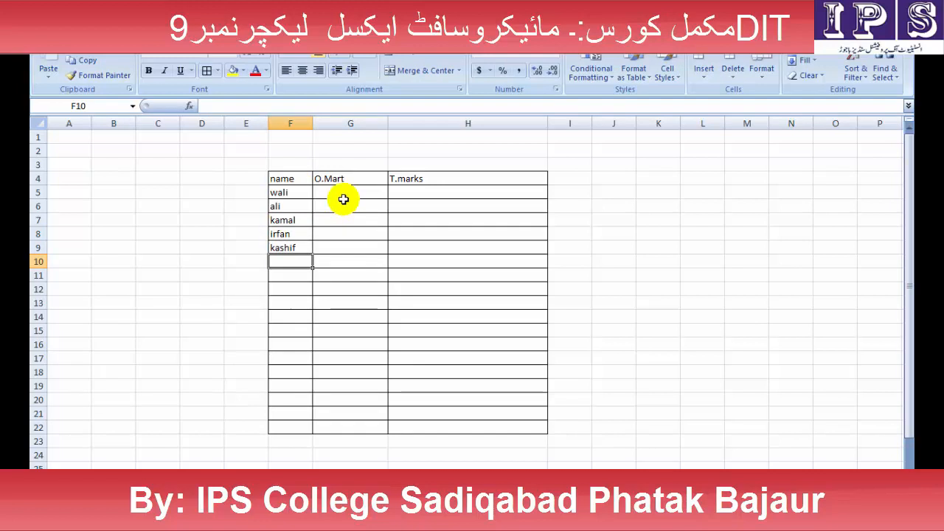
# Step: Add the column heading %age in I4 and apply all borders to I4:I22
pyautogui.click(343, 194)
pyautogui.click(442, 192)
pyautogui.click(573, 177)
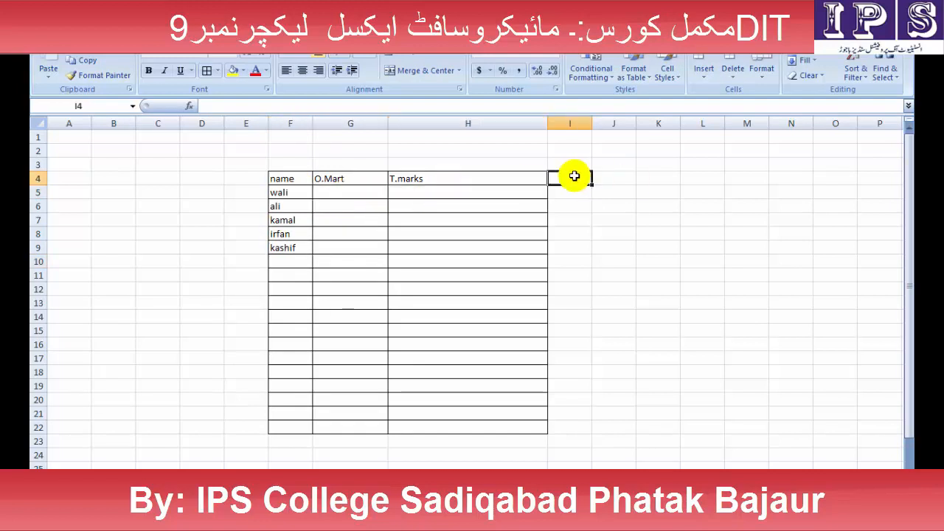
pyautogui.write('%')
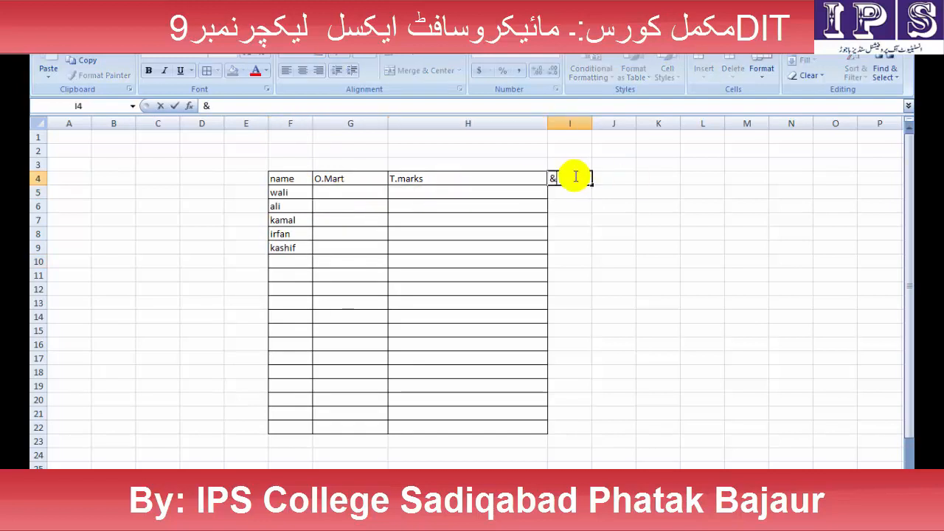
pyautogui.write('age')
pyautogui.press('Return')
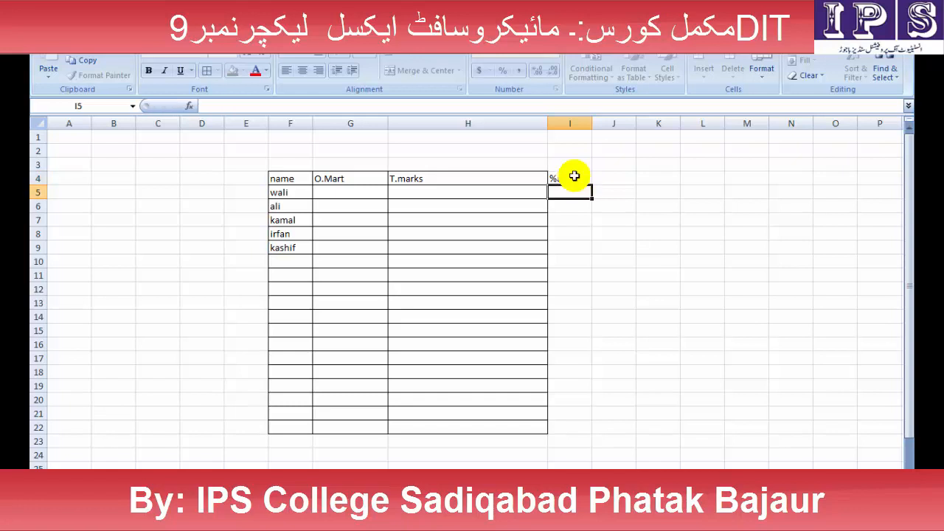
pyautogui.moveTo(573, 177); pyautogui.dragTo(560, 424)
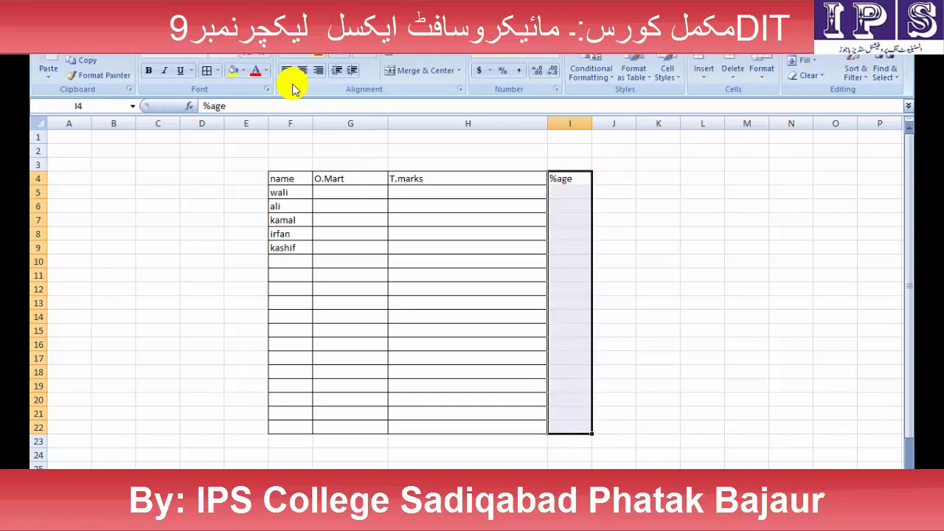
pyautogui.click(208, 70)
pyautogui.click(342, 191)
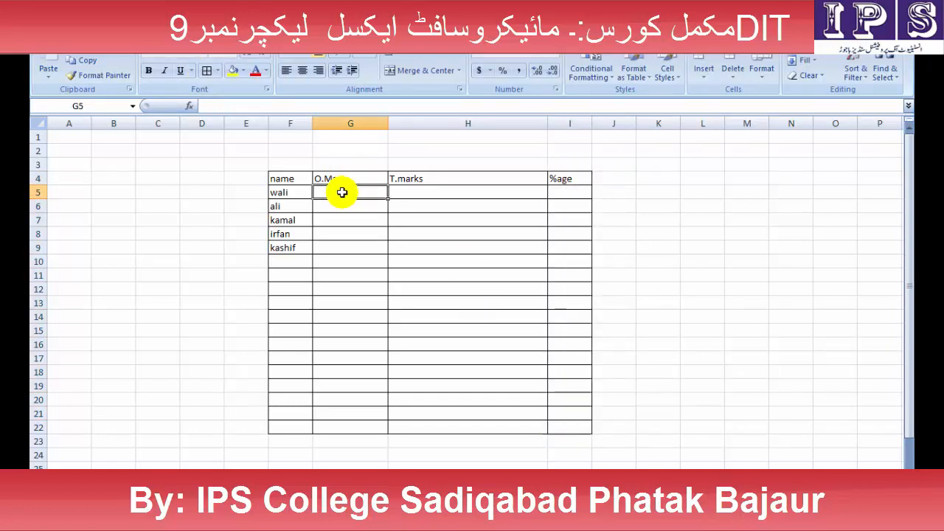
# Step: Narrow column H and fill the T.marks cells H5:H22 with 800
pyautogui.moveTo(549, 115); pyautogui.dragTo(490, 122)
pyautogui.click(414, 189)
pyautogui.write('0')
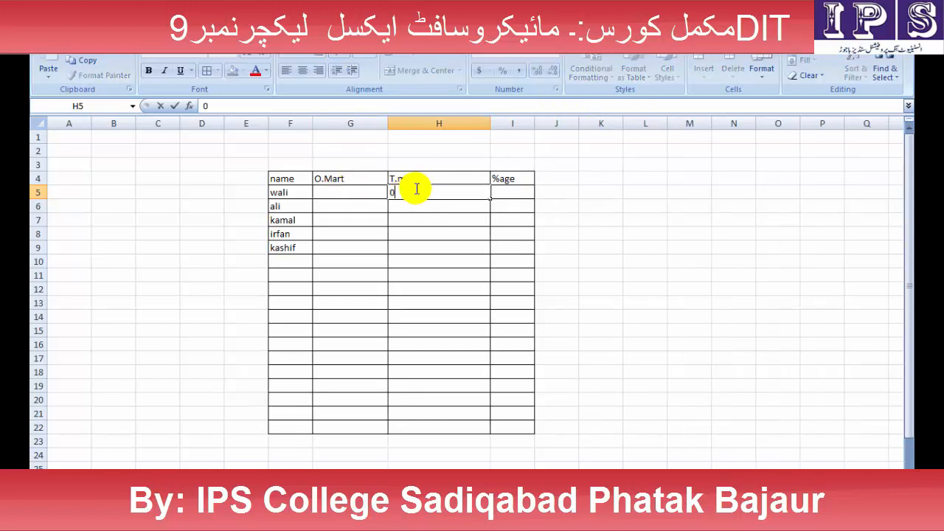
pyautogui.press('BackSpace')
pyautogui.write('800')
pyautogui.moveTo(426, 193); pyautogui.dragTo(445, 428)
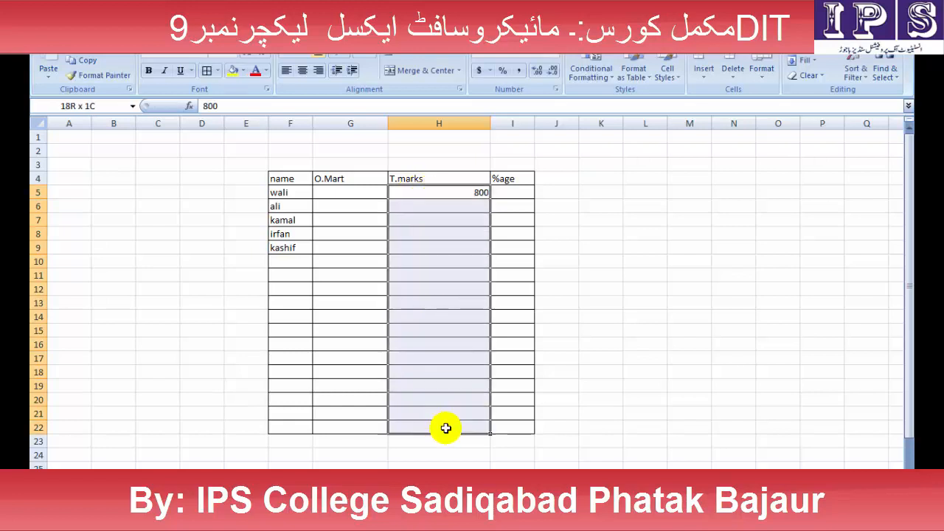
pyautogui.hotkey('ctrl', 'd')
# Step: Enter the percentage formula =G5*100/H5 in I5 and fill it down to I22
pyautogui.click(512, 191)
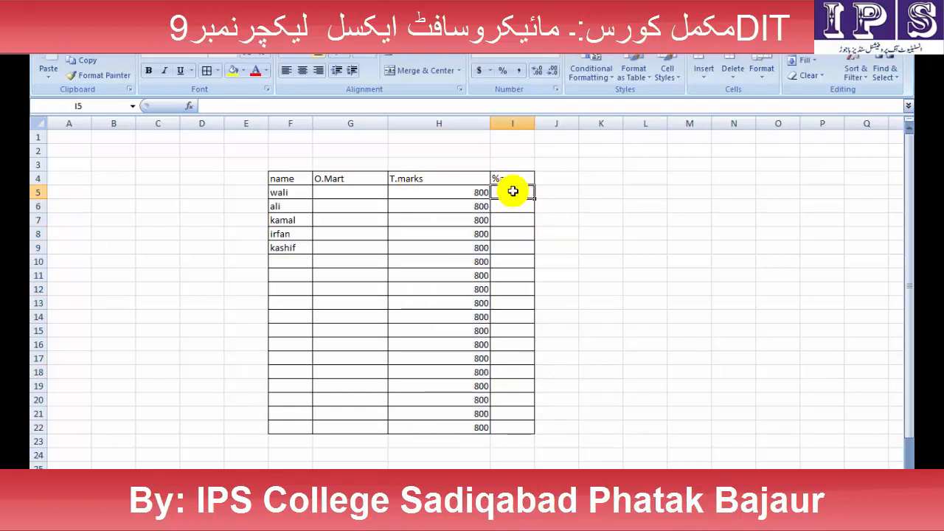
pyautogui.write('=')
pyautogui.click(328, 191)
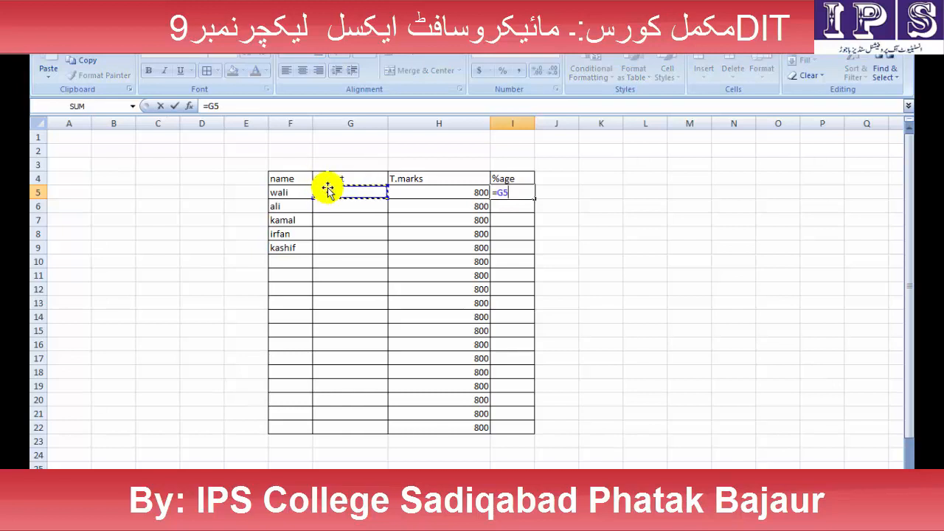
pyautogui.write('*')
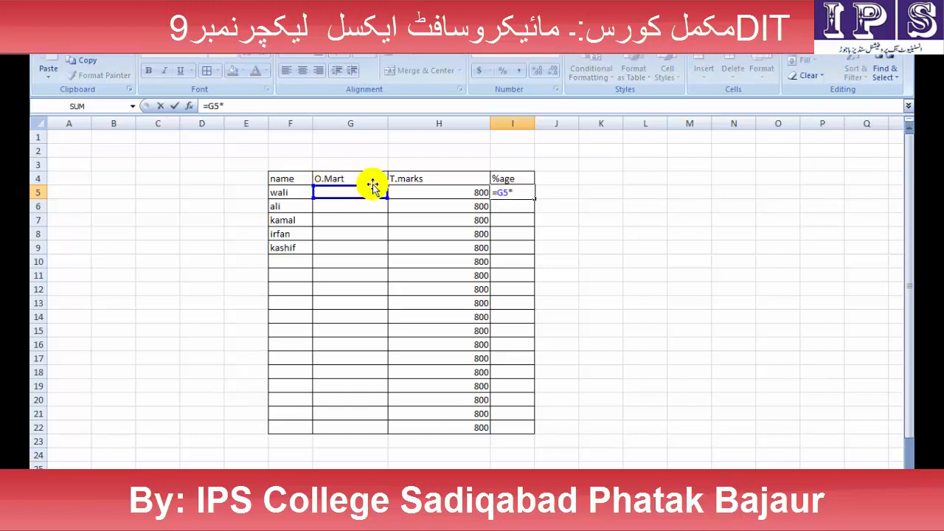
pyautogui.write('100/')
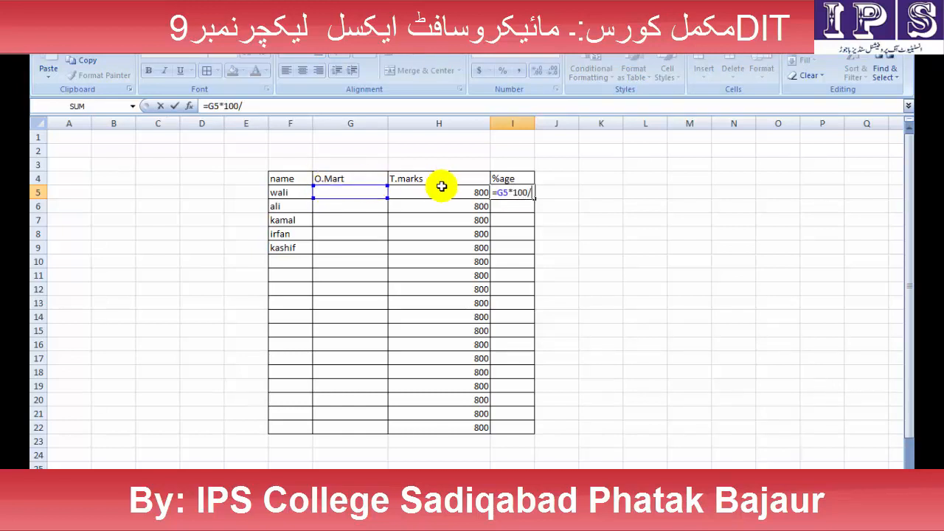
pyautogui.click(448, 191)
pyautogui.press('Return')
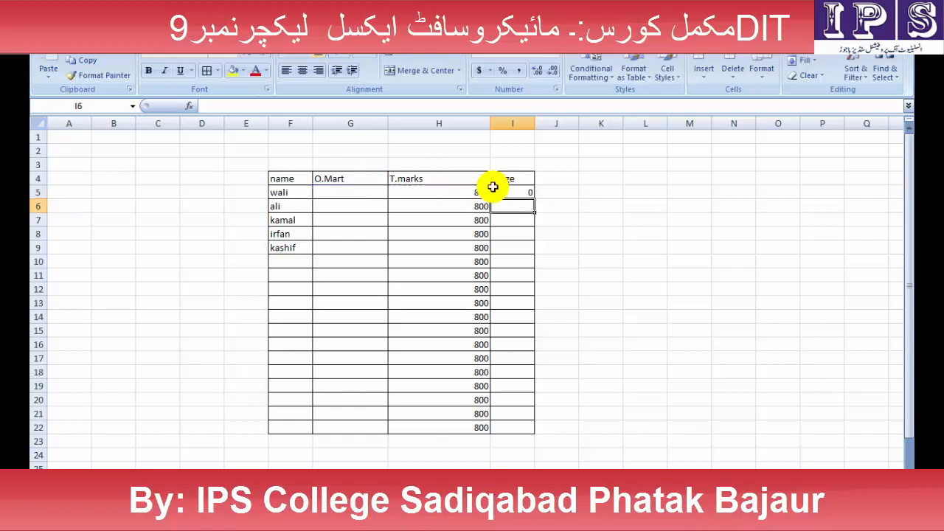
pyautogui.click(369, 191)
pyautogui.moveTo(510, 192); pyautogui.dragTo(509, 426)
pyautogui.hotkey('ctrl', 'd')
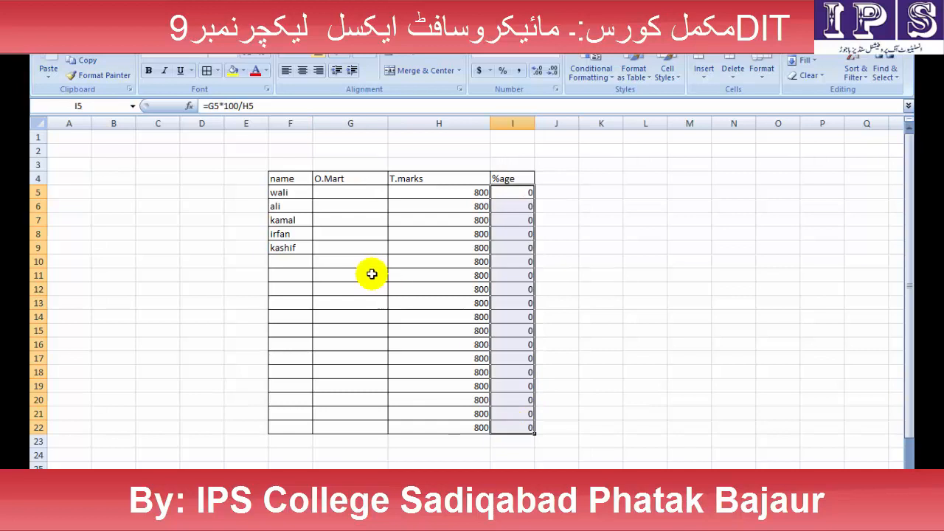
# Step: Enter the obtained marks 700, 500, 600, 550 and 780 in cells G5 to G9
pyautogui.click(339, 189)
pyautogui.write('700')
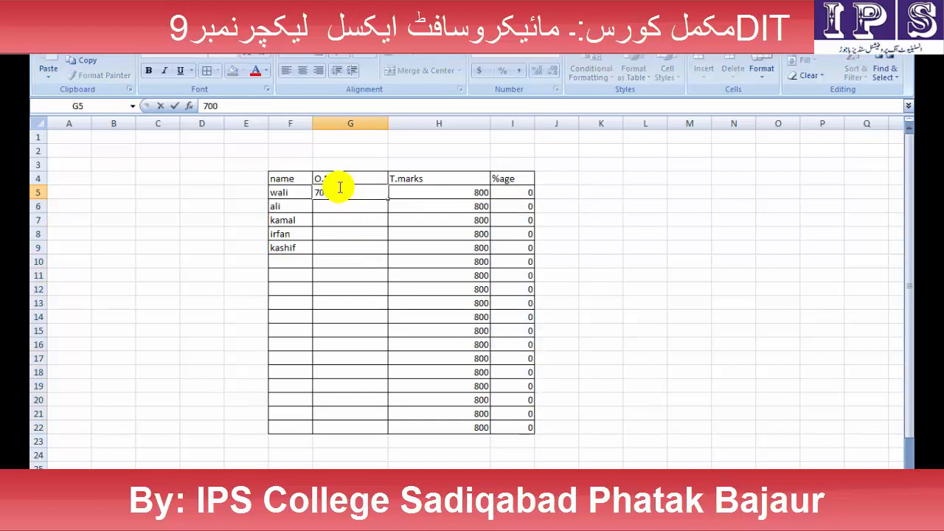
pyautogui.press('Return')
pyautogui.write('500')
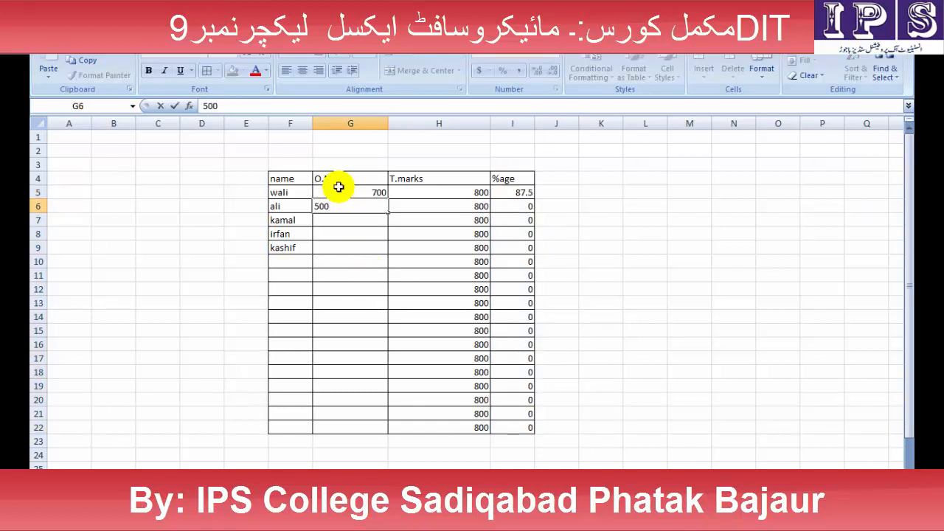
pyautogui.press('Return')
pyautogui.write('600')
pyautogui.press('Return')
pyautogui.write('550')
pyautogui.press('Return')
pyautogui.write('8')
pyautogui.press('BackSpace')
pyautogui.write('780')
pyautogui.press('Return')
# Step: Enter the marks 600, 540 and 680 in G10:G12 and clear those three cells again
pyautogui.write('600')
pyautogui.press('Return')
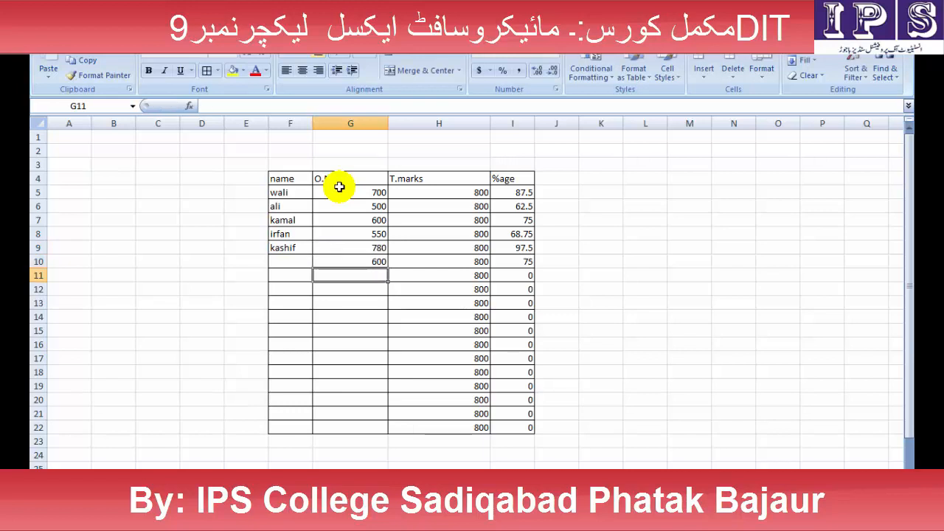
pyautogui.write('540')
pyautogui.press('Return')
pyautogui.write('6')
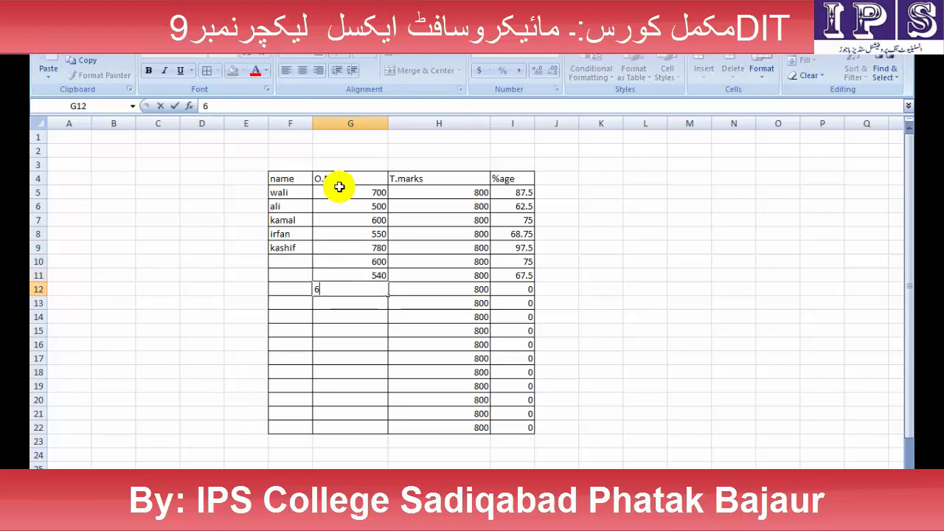
pyautogui.write('80')
pyautogui.press('Return')
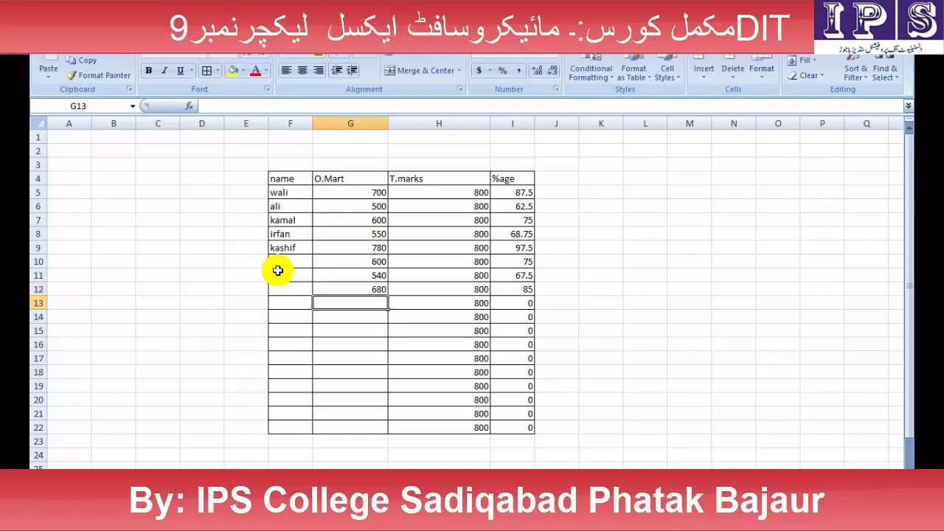
pyautogui.moveTo(352, 260); pyautogui.dragTo(377, 296)
pyautogui.press('Delete')
pyautogui.click(645, 290)
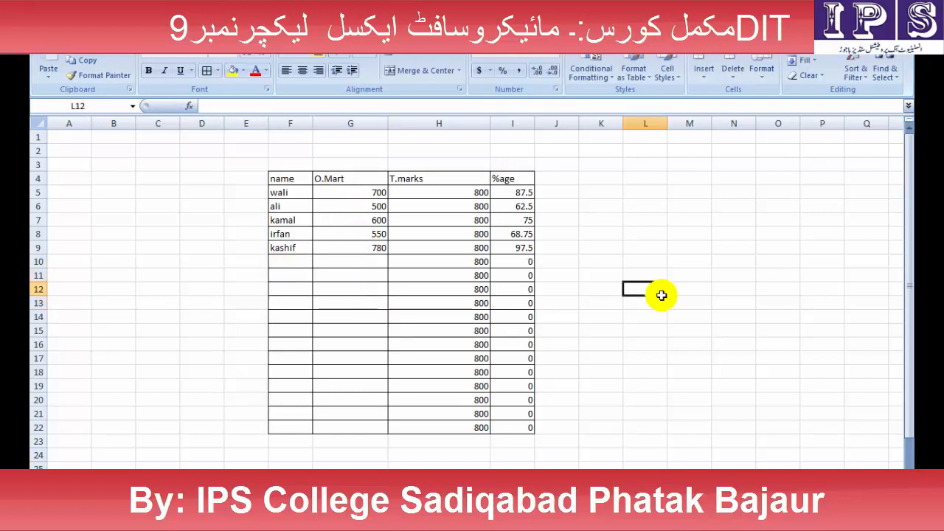
# Step: Copy the names and obtained marks in F5:G9 down through row 22 of the table
pyautogui.moveTo(281, 192); pyautogui.dragTo(396, 429)
pyautogui.click(690, 289)
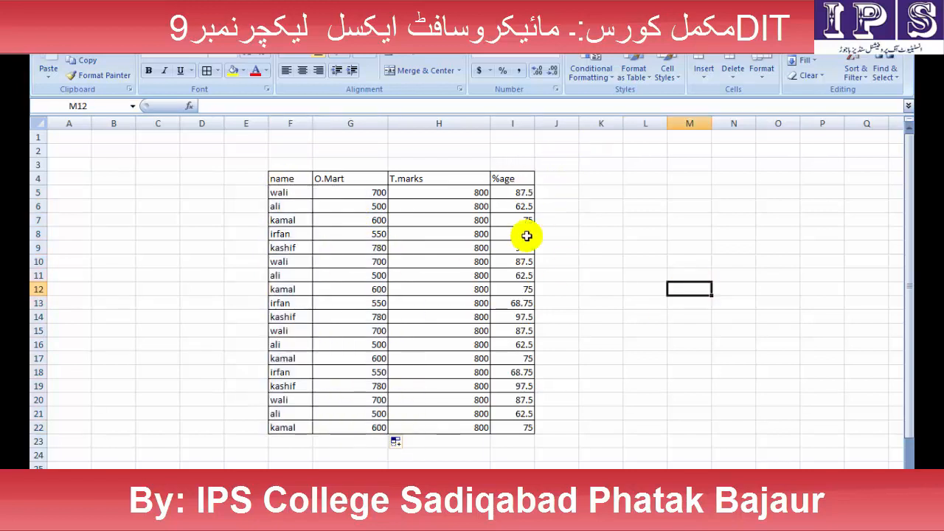
# Step: Reduce the displayed percentages in I5:I22 to zero decimal places
pyautogui.moveTo(523, 190); pyautogui.dragTo(533, 426)
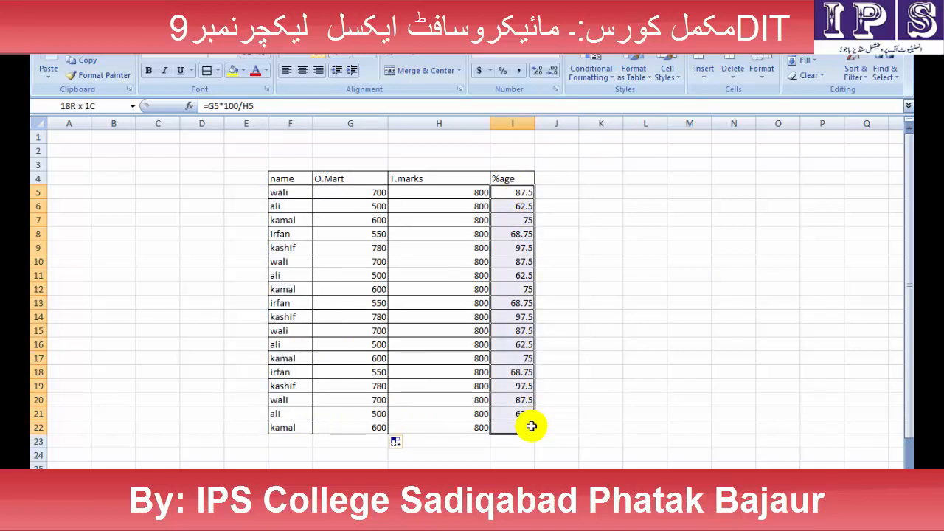
pyautogui.click(553, 71)
pyautogui.click(668, 258)
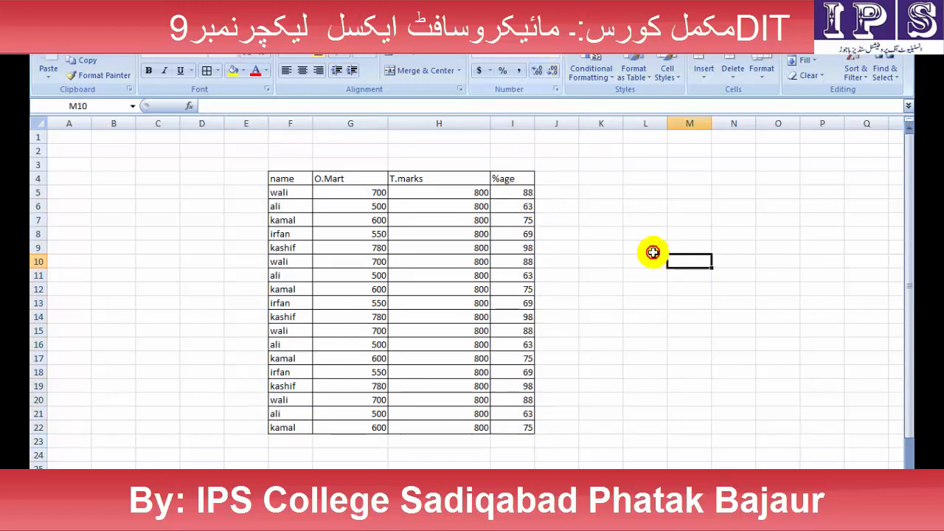
pyautogui.click(587, 70)
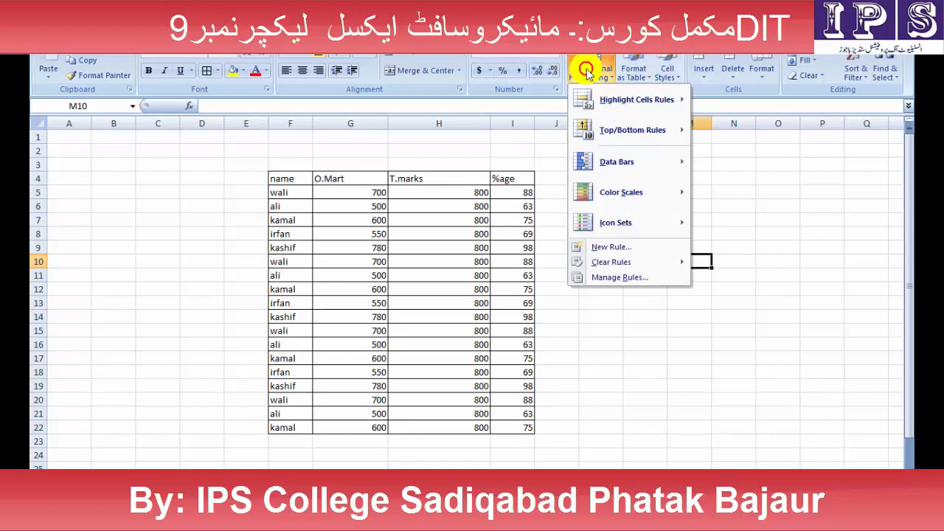
pyautogui.moveTo(668, 140)
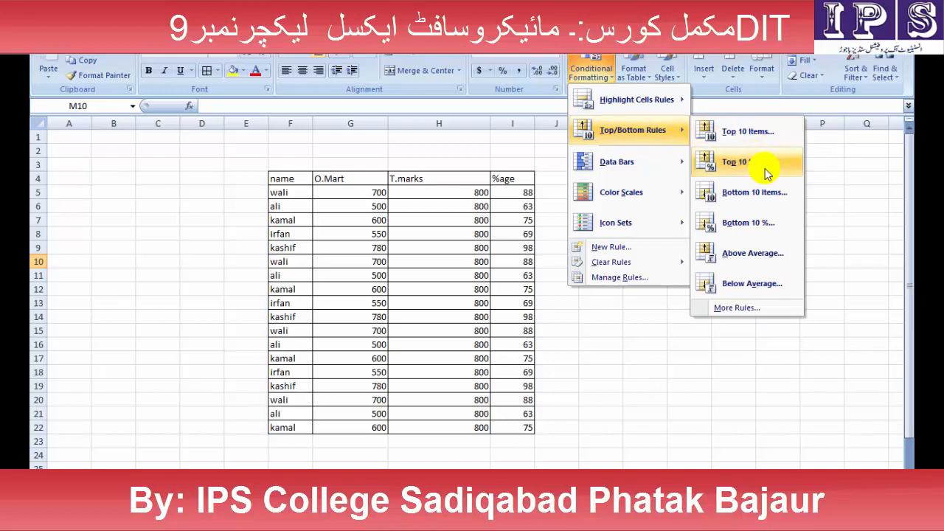
pyautogui.click(606, 360)
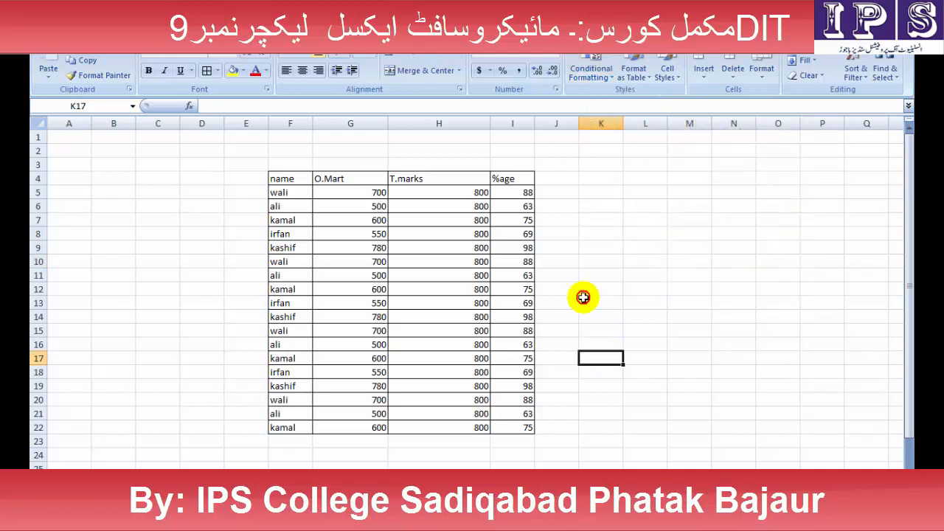
# Step: Add a Top 10 Items conditional formatting rule to I5:I22 that highlights the top 3 values with a custom red fill
pyautogui.moveTo(512, 194); pyautogui.dragTo(511, 431)
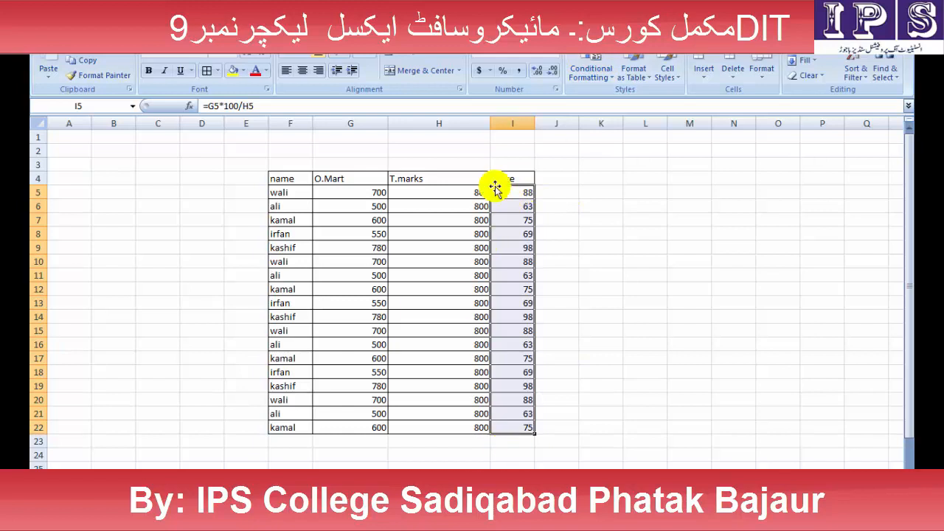
pyautogui.click(592, 71)
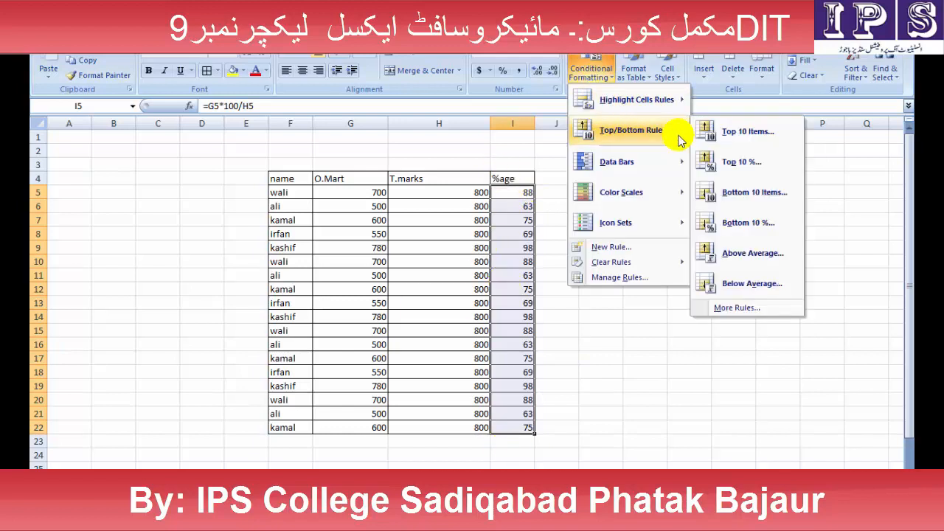
pyautogui.click(745, 131)
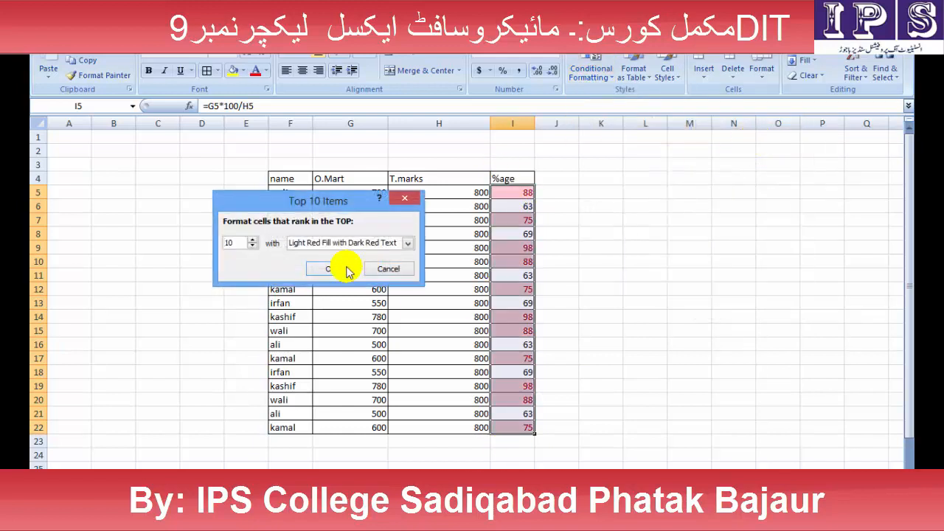
pyautogui.moveTo(279, 202); pyautogui.dragTo(210, 88)
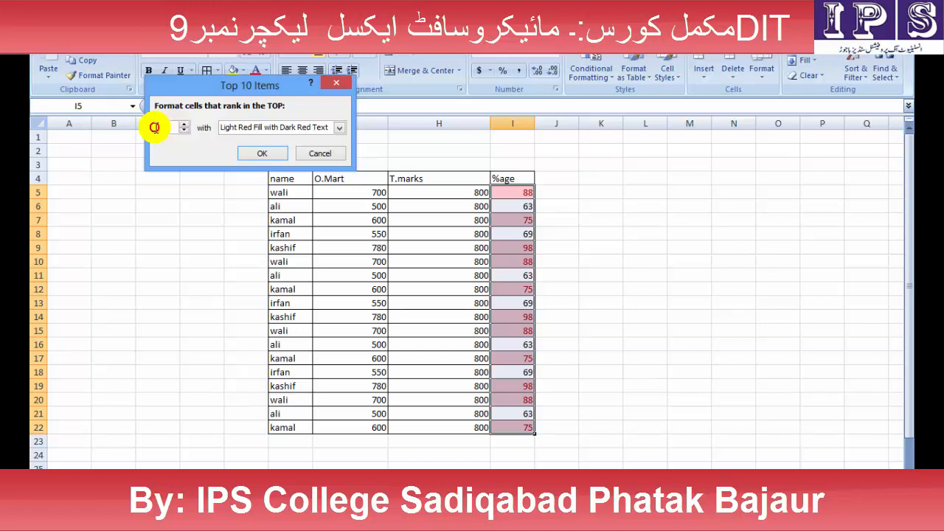
pyautogui.write('3')
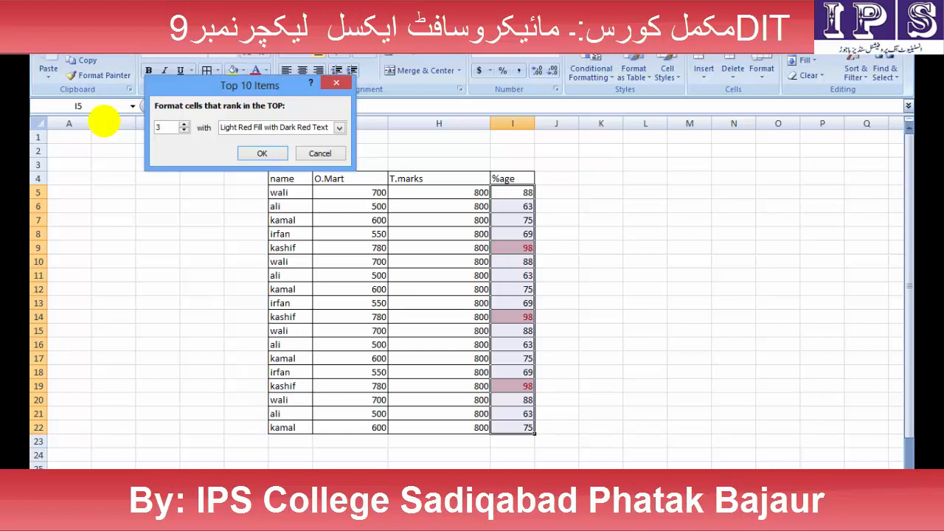
pyautogui.doubleClick(166, 126)
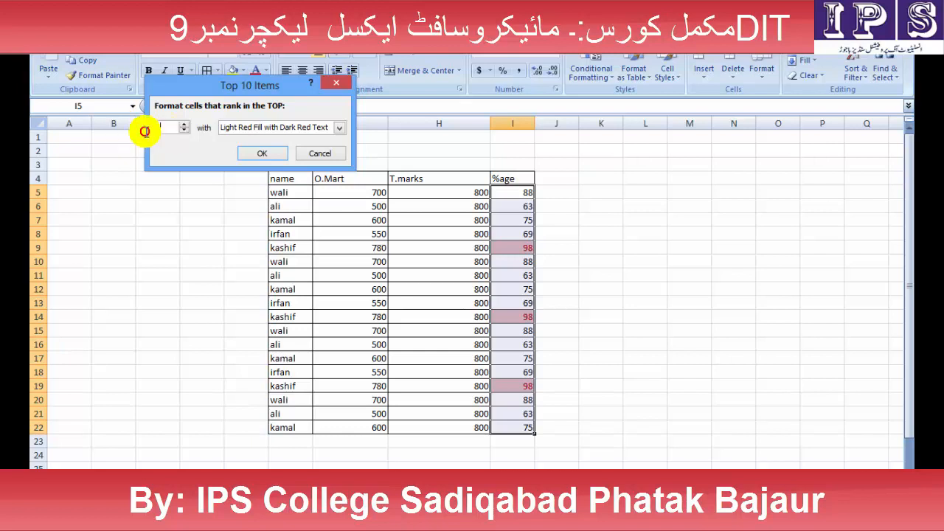
pyautogui.click(340, 128)
pyautogui.click(259, 195)
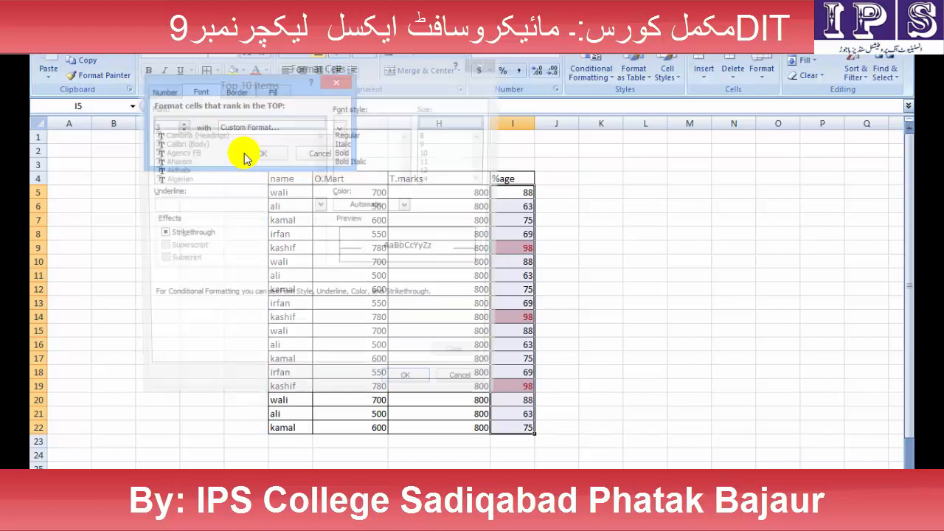
pyautogui.click(270, 93)
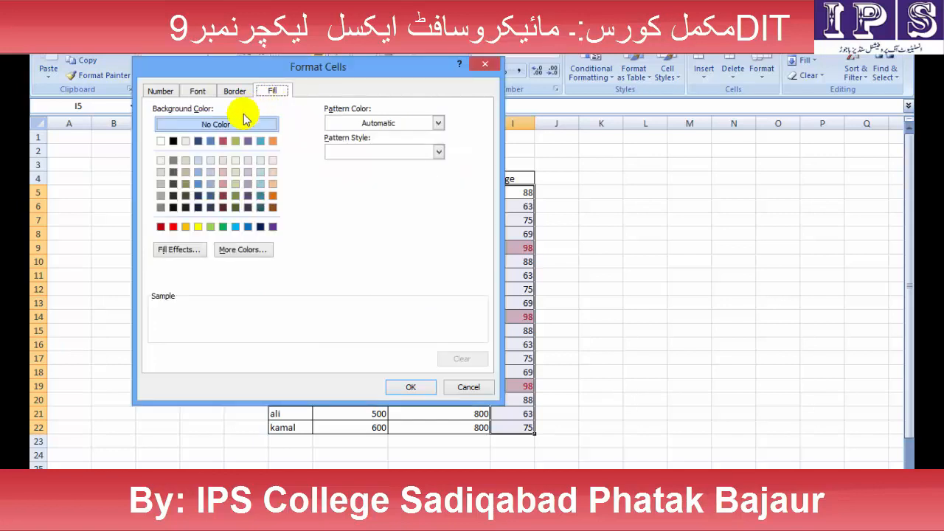
pyautogui.click(173, 227)
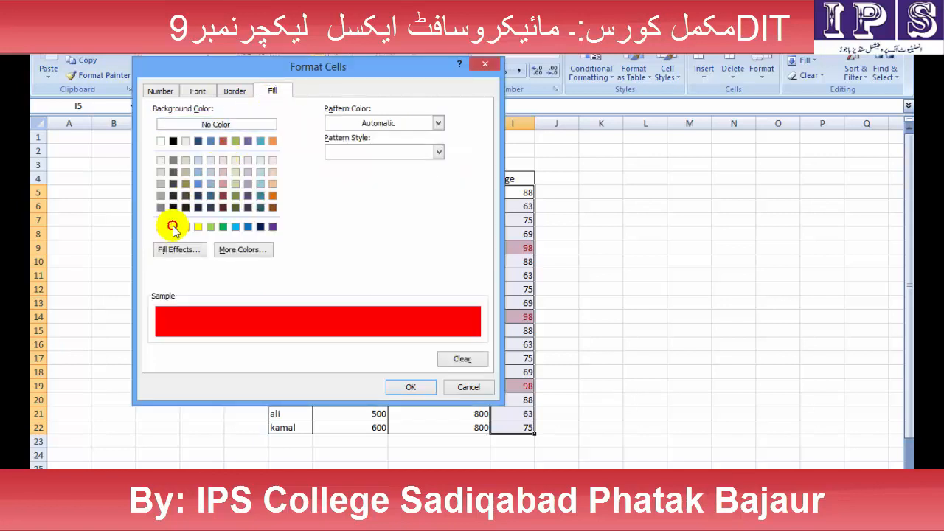
pyautogui.click(408, 385)
pyautogui.click(255, 152)
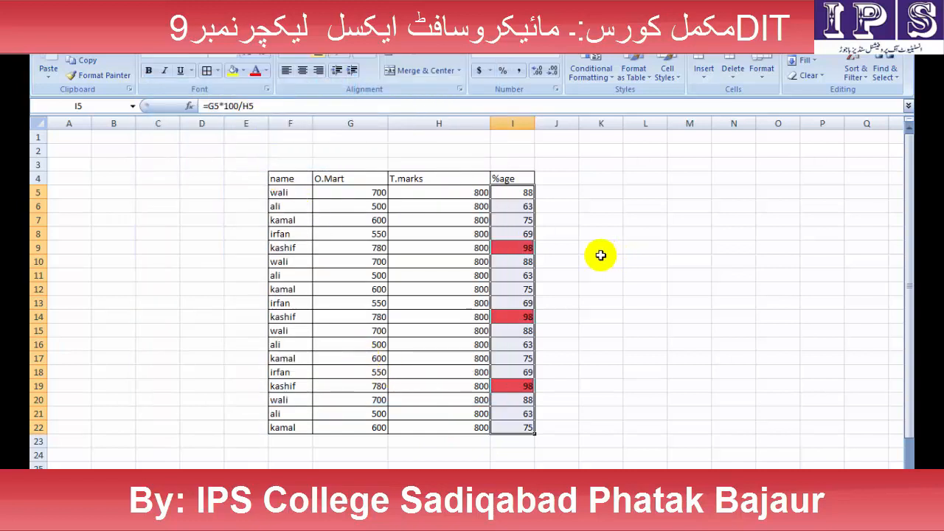
pyautogui.moveTo(364, 194); pyautogui.dragTo(362, 379)
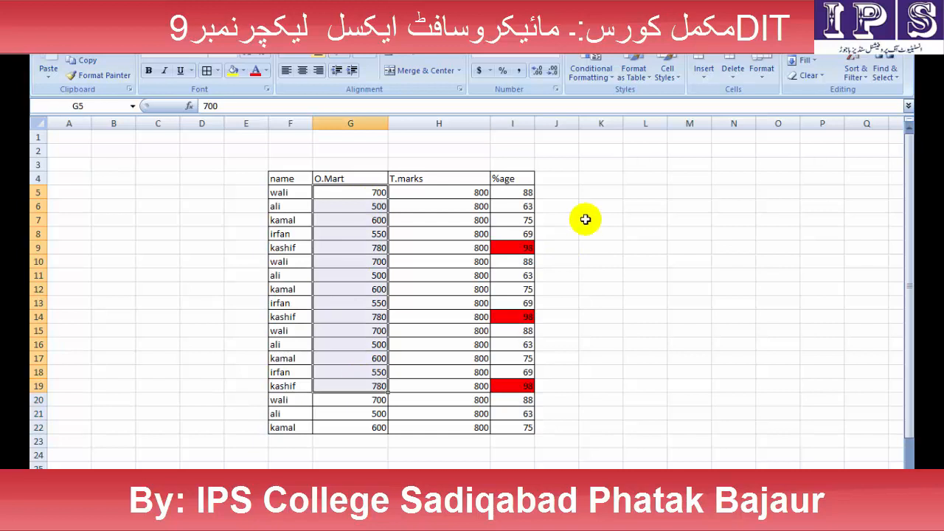
pyautogui.moveTo(512, 193); pyautogui.dragTo(507, 426)
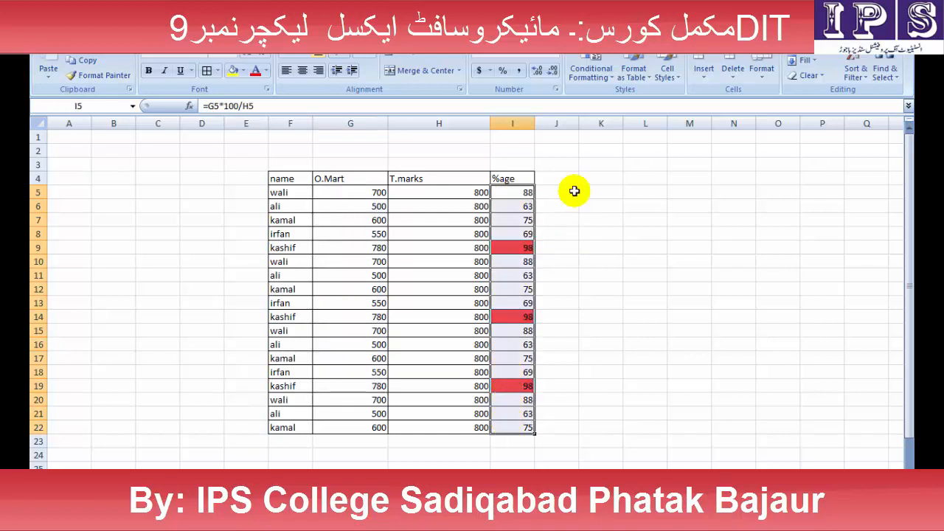
pyautogui.click(594, 81)
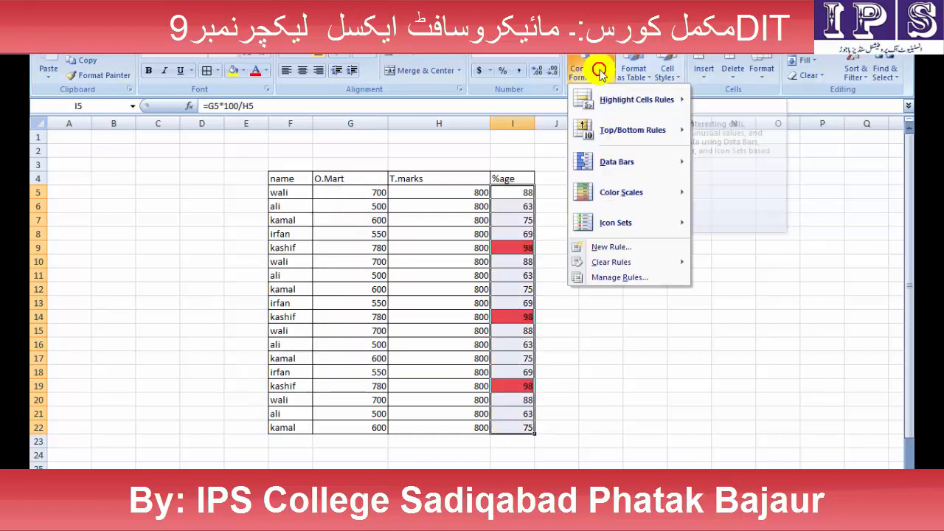
pyautogui.moveTo(632, 131)
pyautogui.click(756, 164)
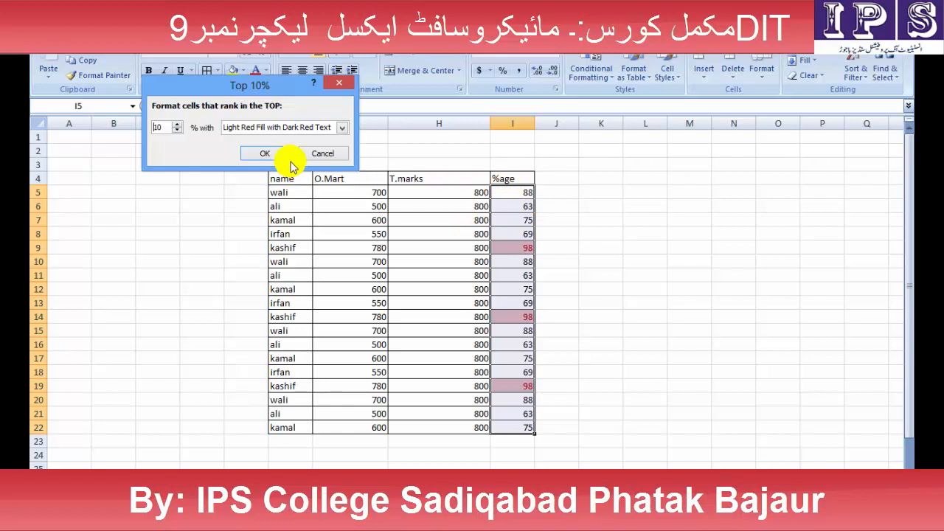
pyautogui.click(341, 87)
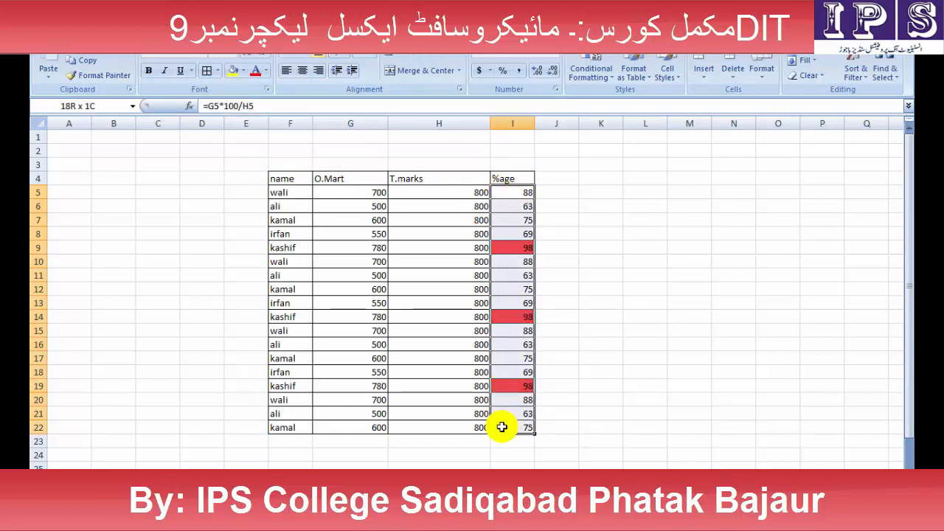
# Step: Add a Bottom 10 Items conditional formatting rule to I5:I22 that highlights the bottom 3 values with a custom yellow fill
pyautogui.click(603, 64)
pyautogui.moveTo(653, 130)
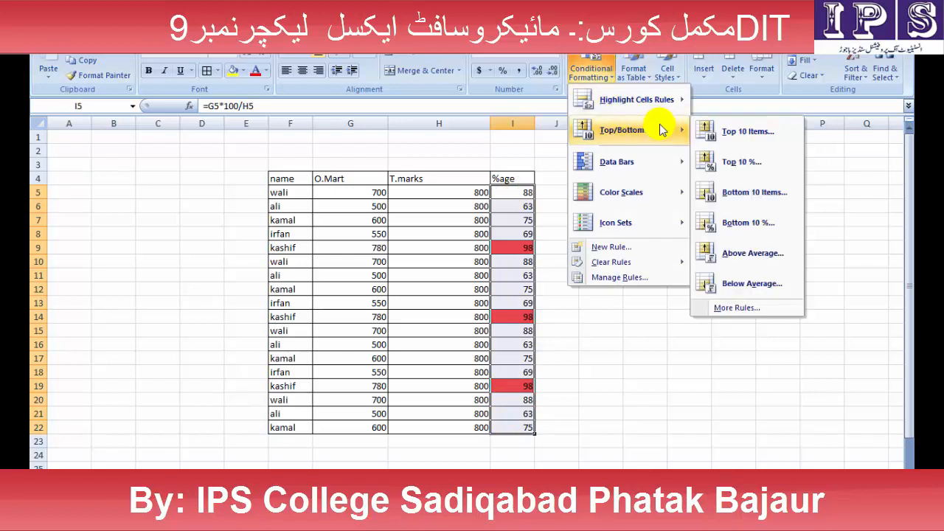
pyautogui.click(767, 203)
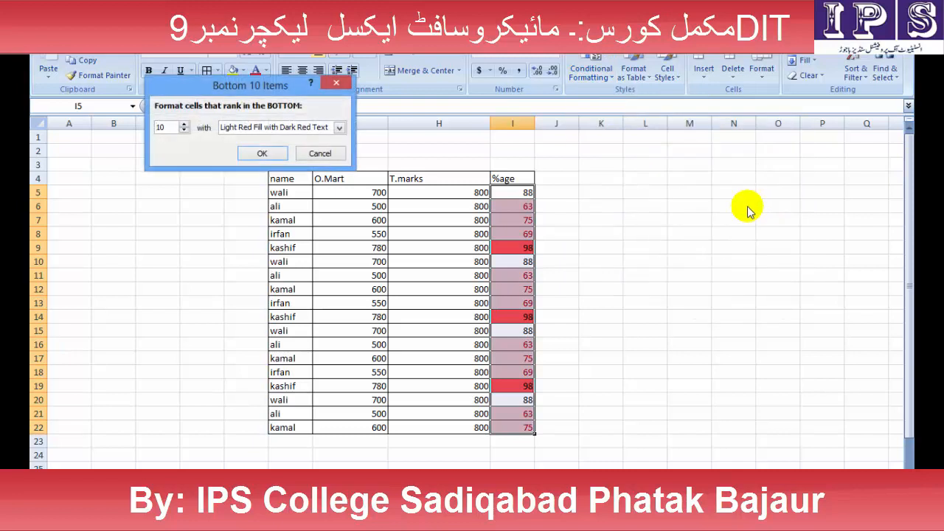
pyautogui.write('3')
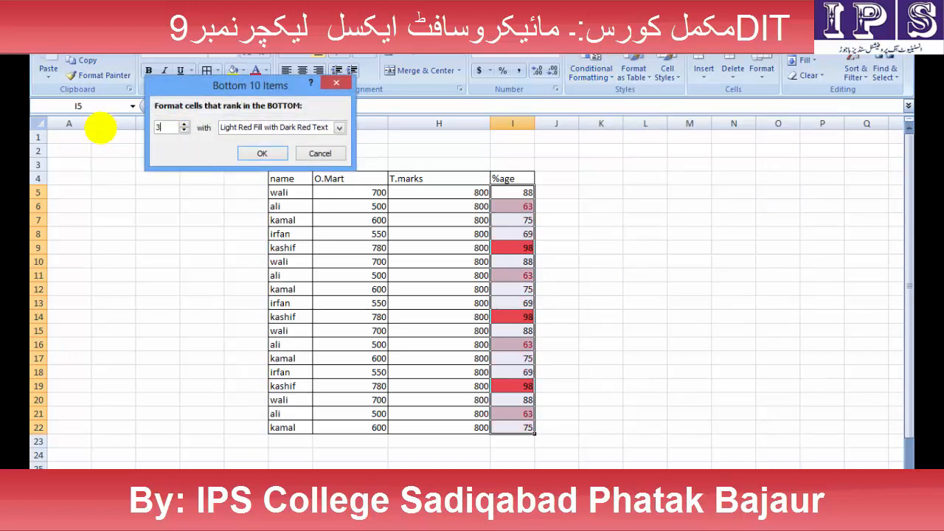
pyautogui.click(237, 127)
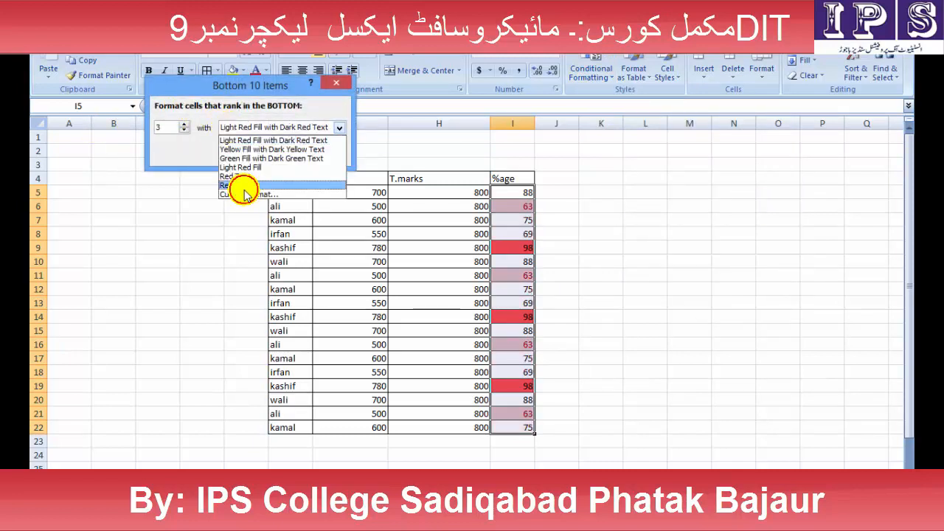
pyautogui.click(245, 194)
pyautogui.click(143, 167)
pyautogui.click(130, 167)
pyautogui.click(342, 328)
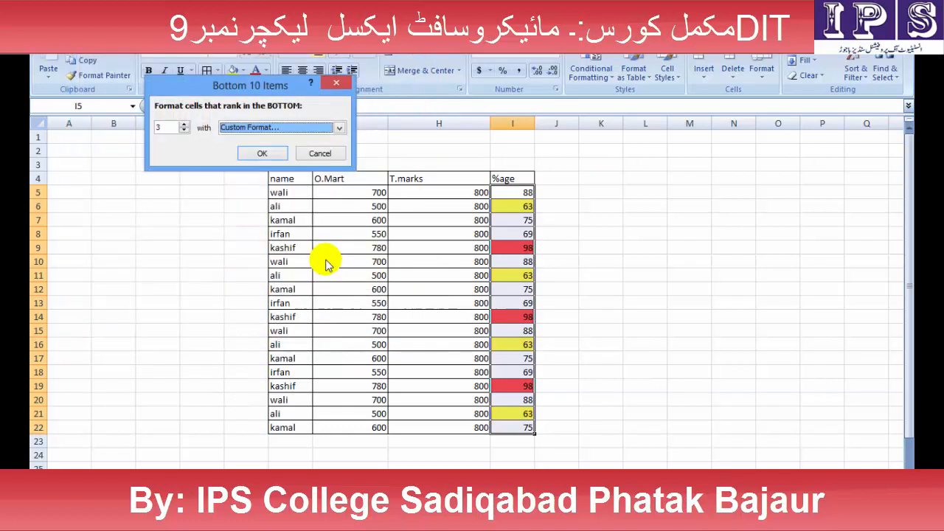
pyautogui.click(267, 154)
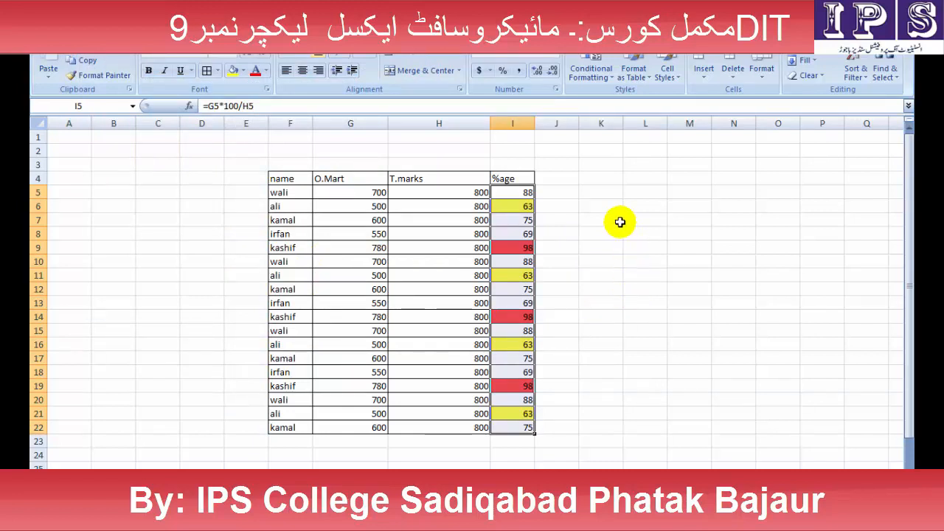
pyautogui.click(590, 71)
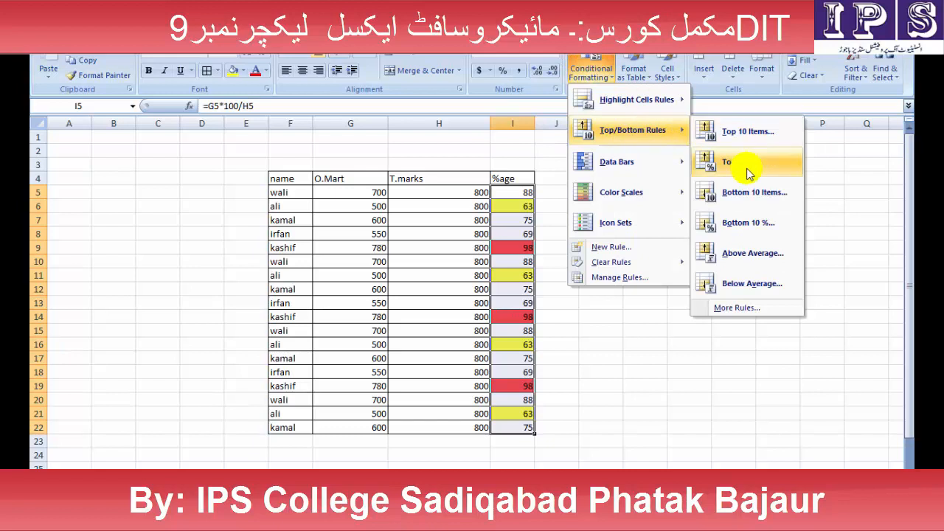
pyautogui.click(746, 198)
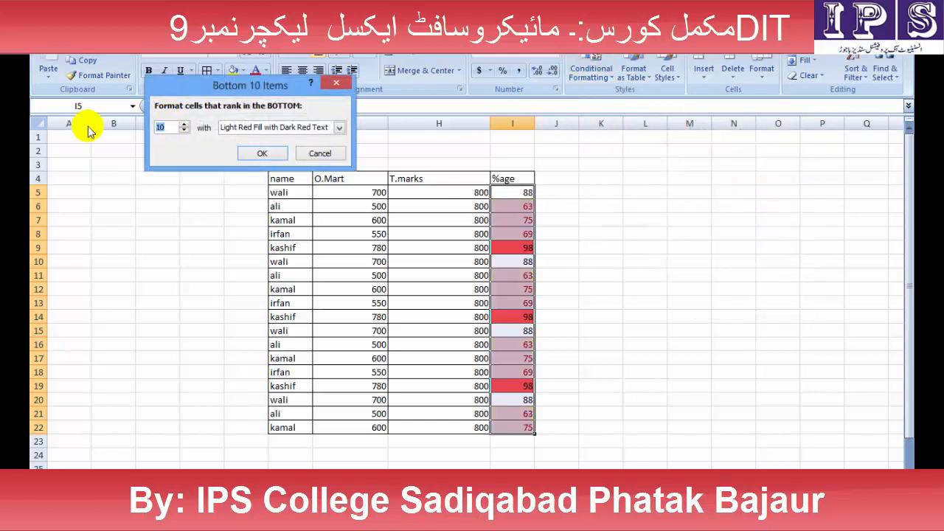
pyautogui.write('3')
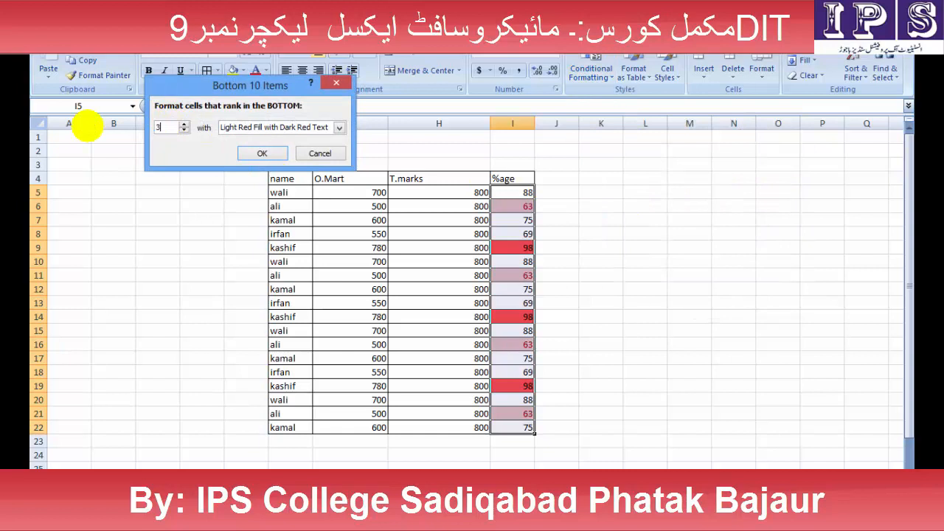
pyautogui.click(342, 83)
# Step: Apply another Bottom 10 Items rule to I5:I22, formatting the bottom 3 values with a custom yellow fill
pyautogui.click(580, 68)
pyautogui.moveTo(667, 131)
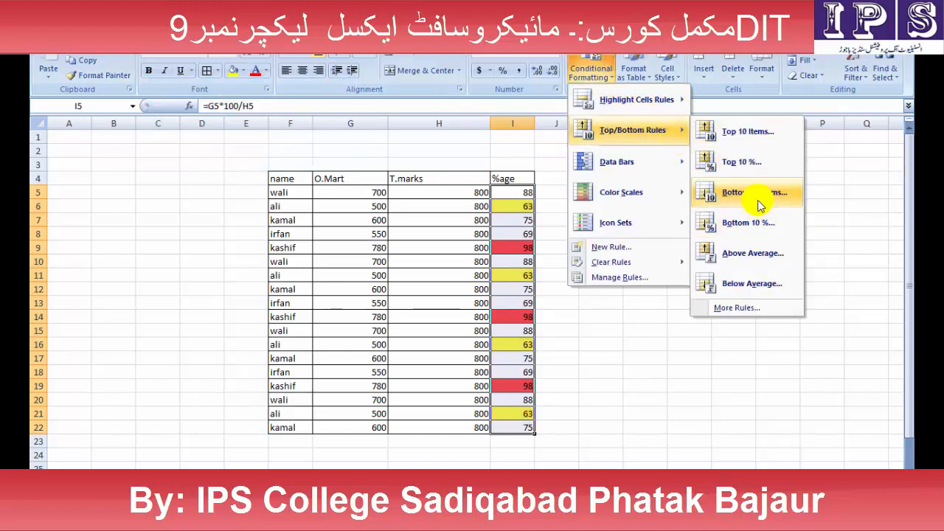
pyautogui.click(713, 193)
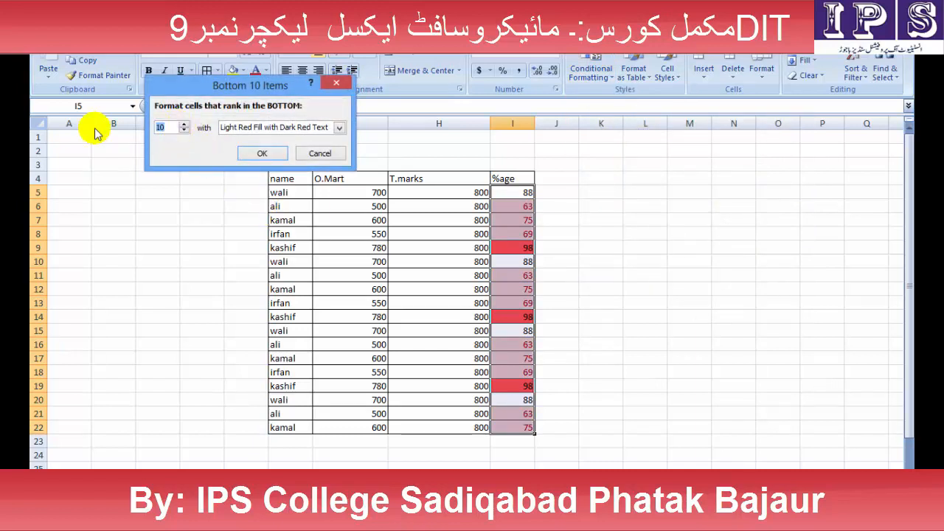
pyautogui.write('3')
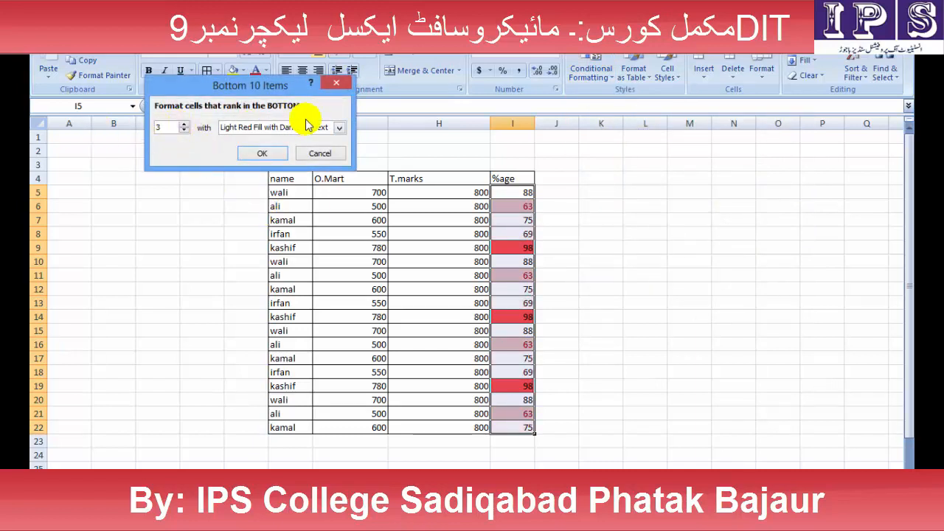
pyautogui.click(335, 127)
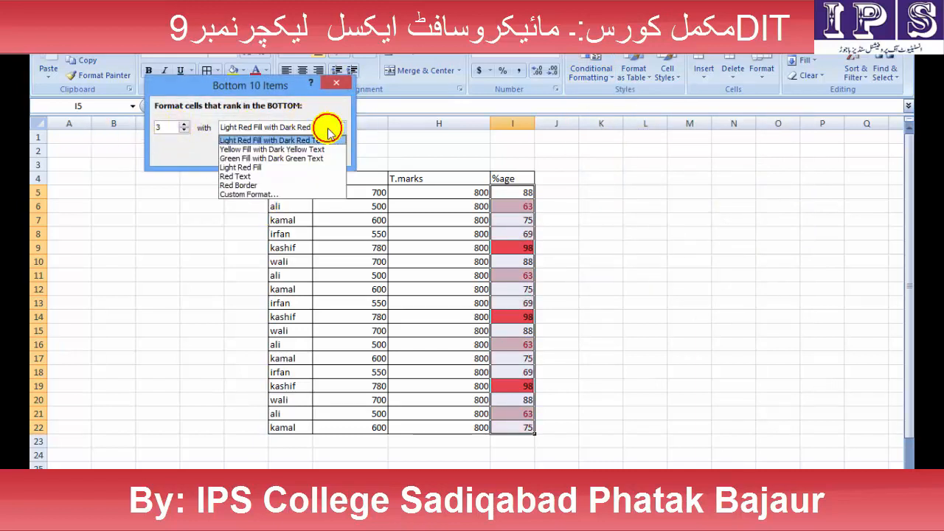
pyautogui.click(250, 194)
pyautogui.click(130, 167)
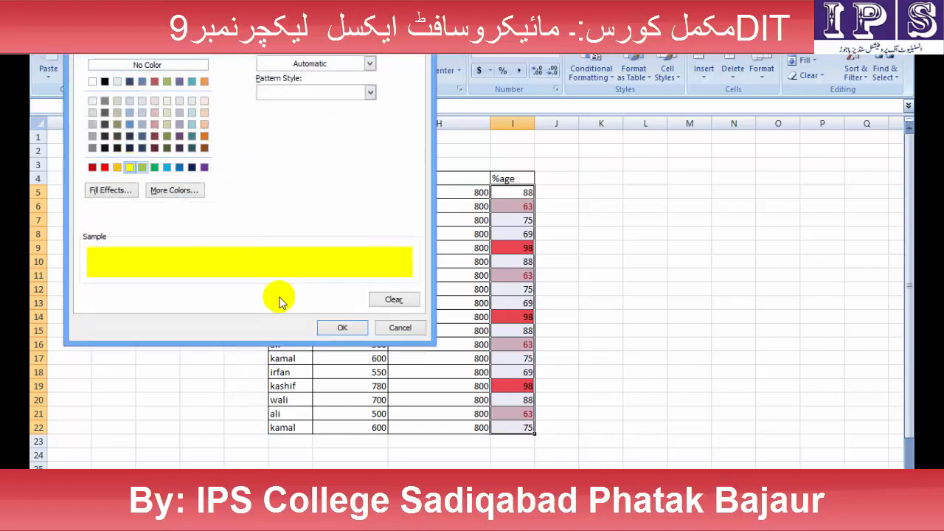
pyautogui.click(340, 327)
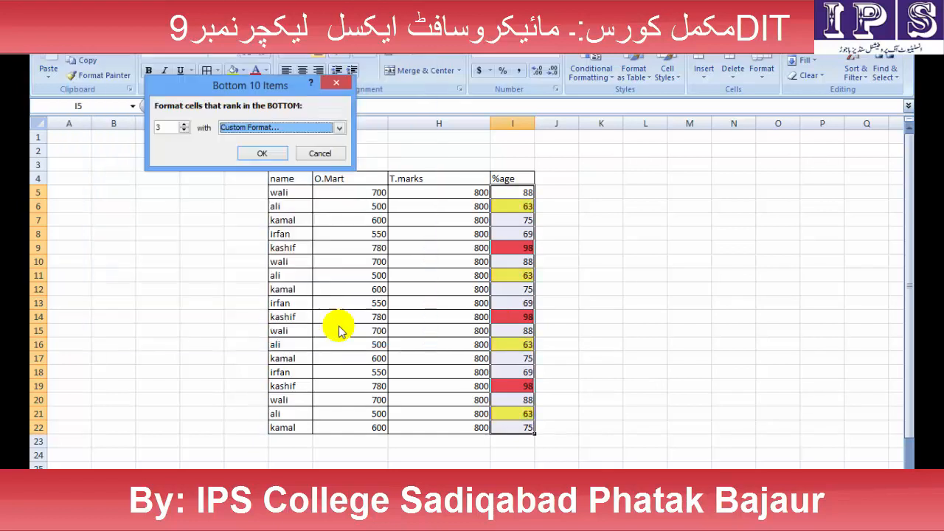
pyautogui.click(258, 153)
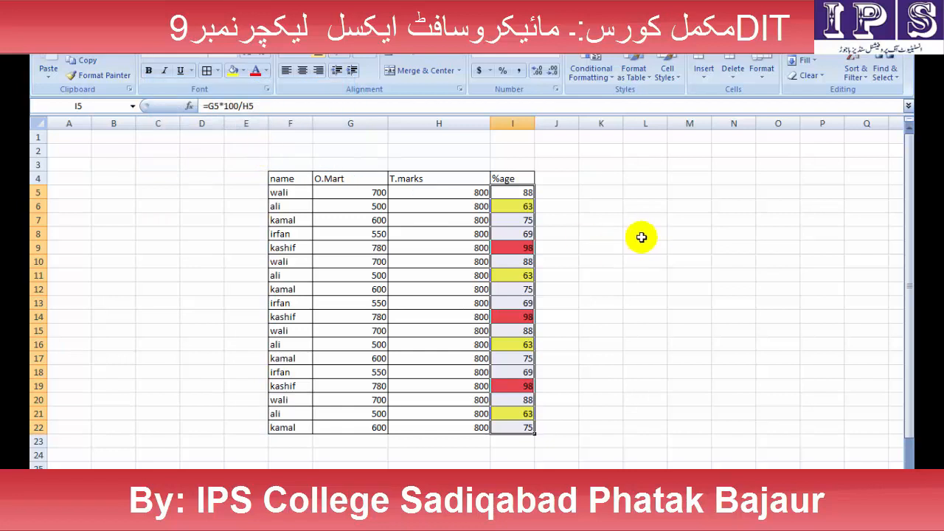
pyautogui.click(693, 248)
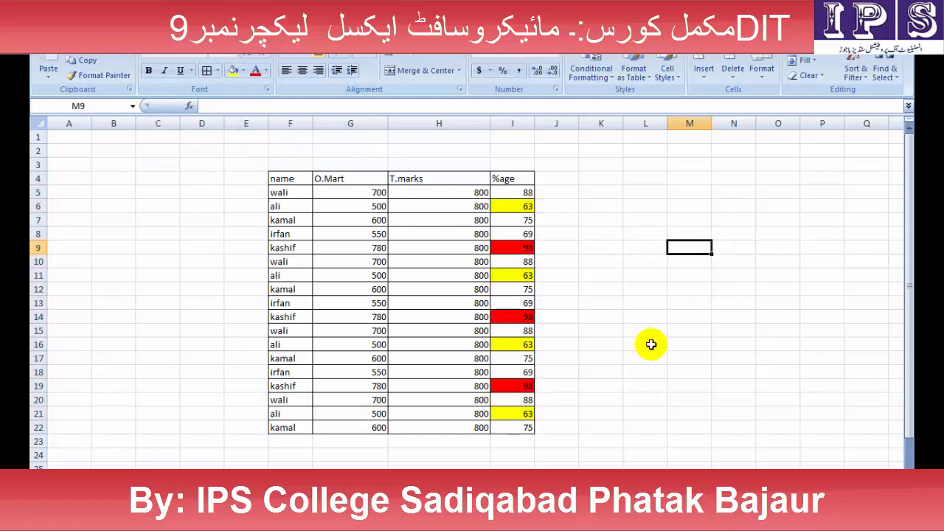
pyautogui.click(510, 412)
pyautogui.click(523, 346)
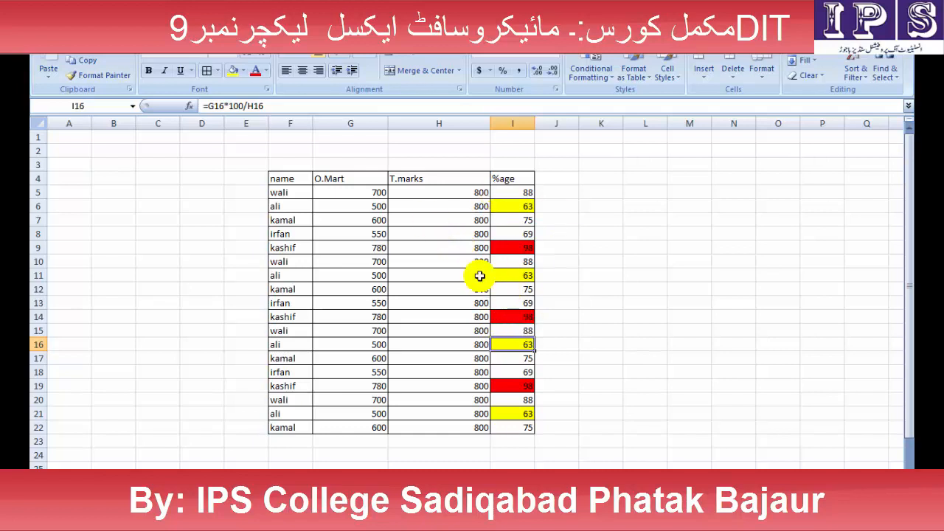
pyautogui.moveTo(512, 191); pyautogui.dragTo(499, 420)
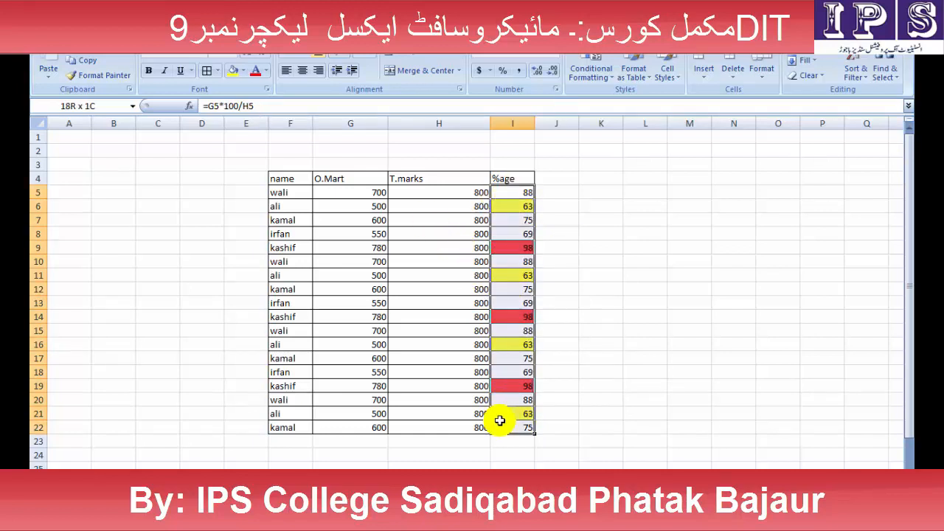
pyautogui.click(590, 71)
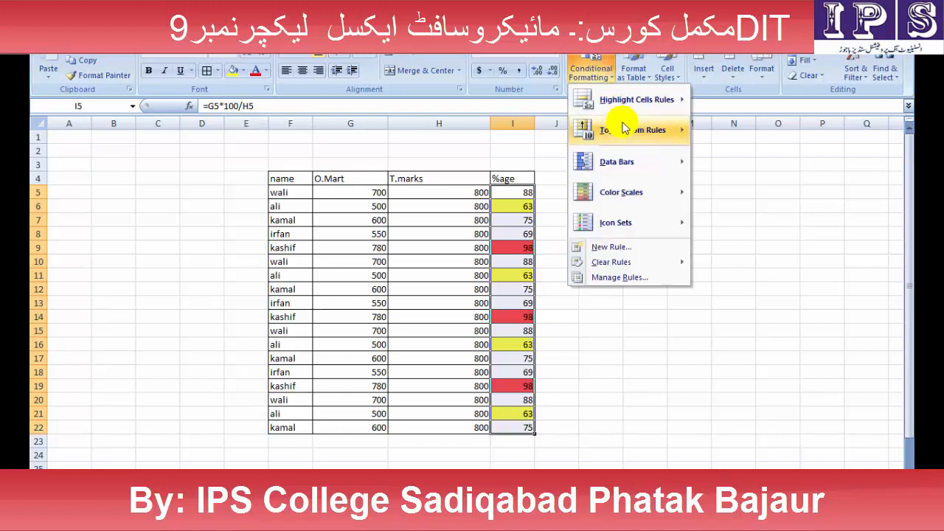
pyautogui.moveTo(639, 129)
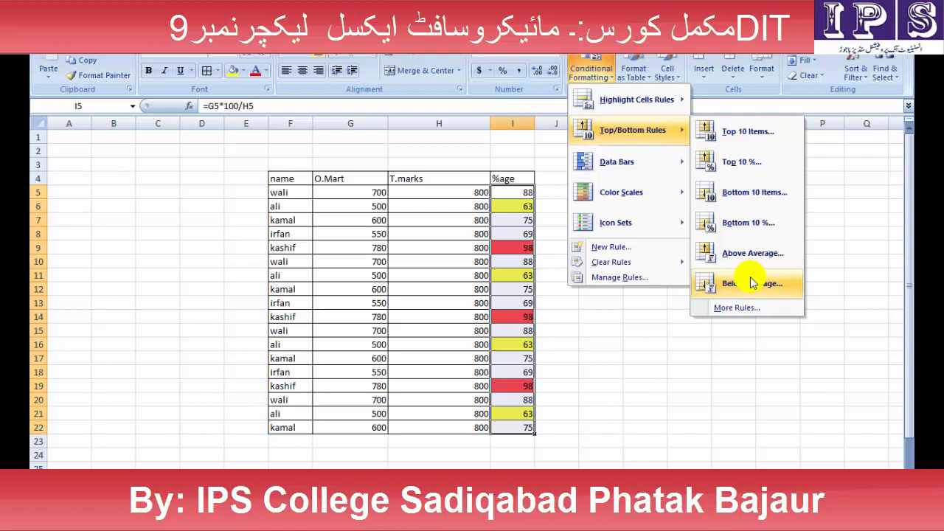
pyautogui.click(616, 365)
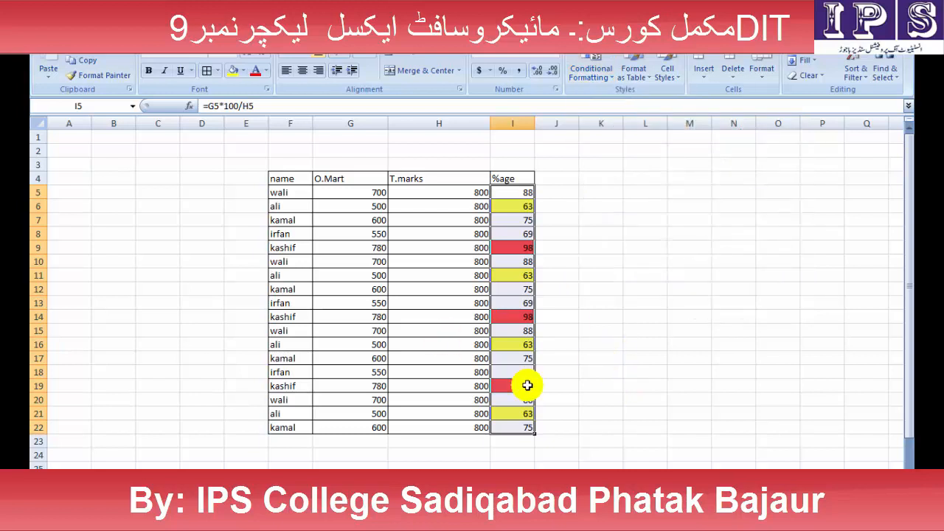
# Step: On a blank sheet, enter 1000, 100, 300, 800, 500 and 150 down cells I3:I8
pyautogui.click(144, 466)
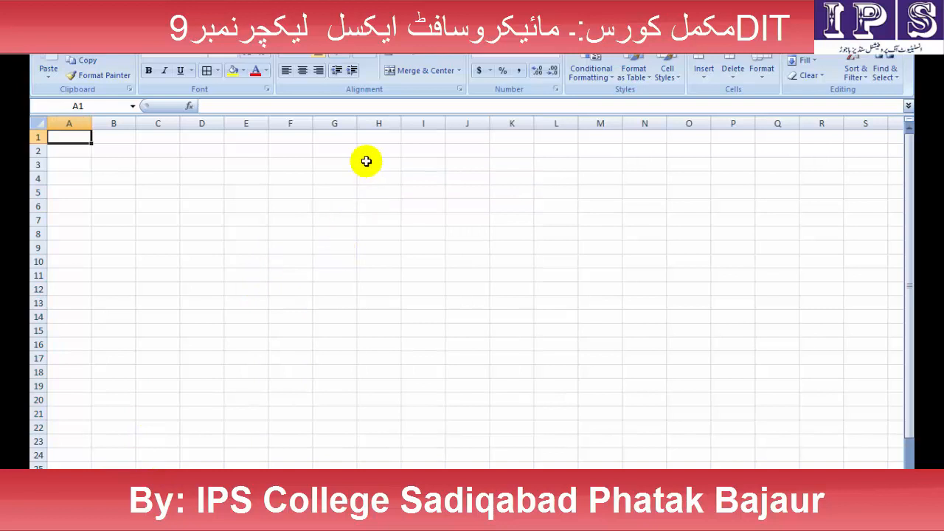
pyautogui.click(370, 135)
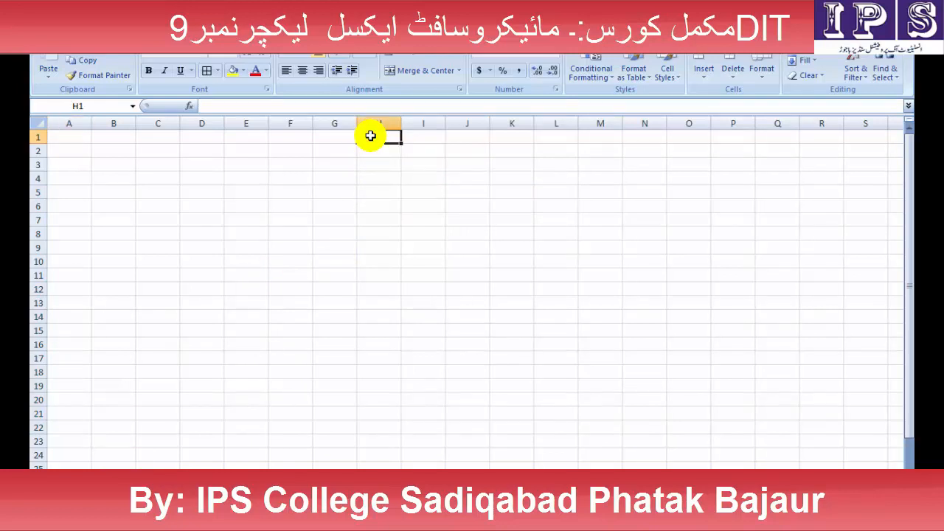
pyautogui.click(522, 234)
pyautogui.click(429, 162)
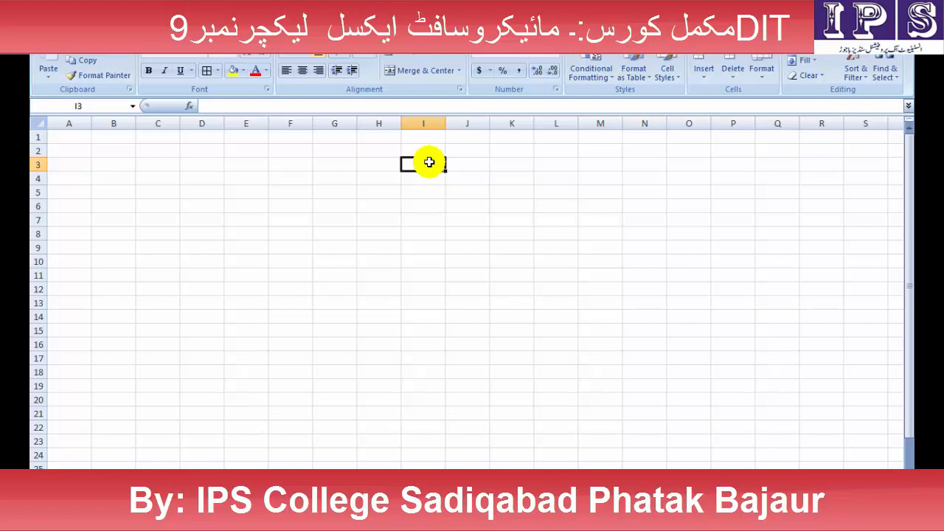
pyautogui.write('1000')
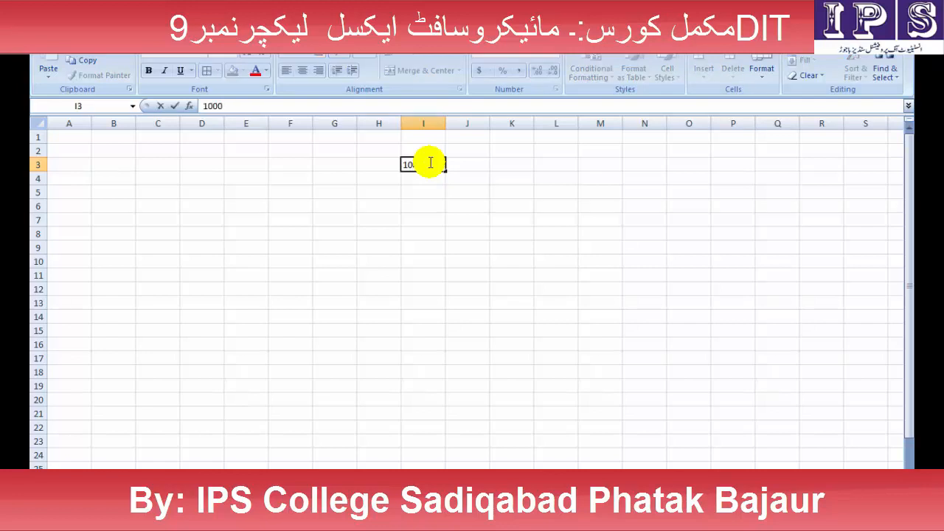
pyautogui.press('Return')
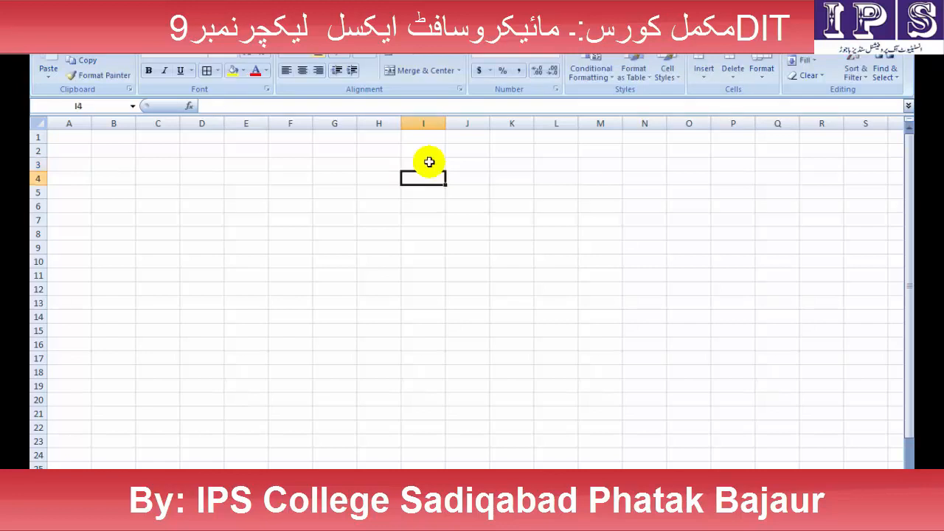
pyautogui.write('100')
pyautogui.press('Return')
pyautogui.write('300')
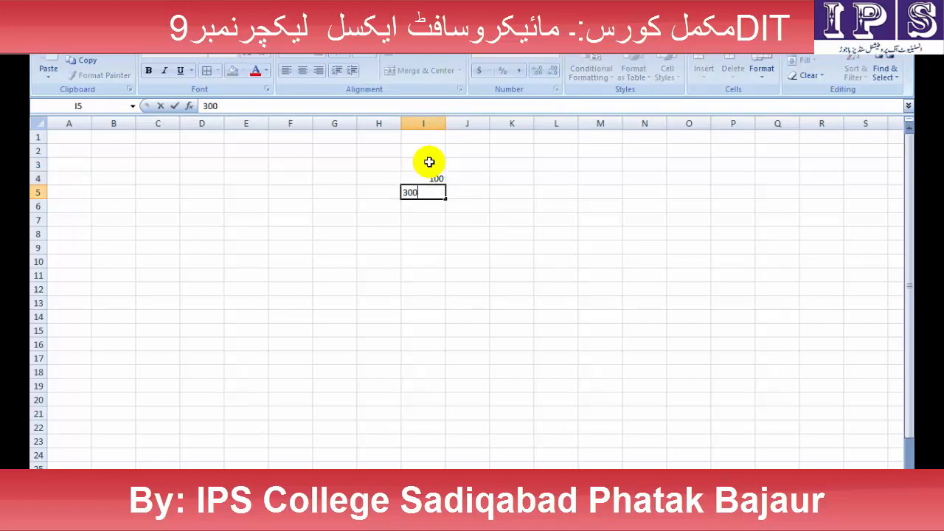
pyautogui.press('Return')
pyautogui.write('800')
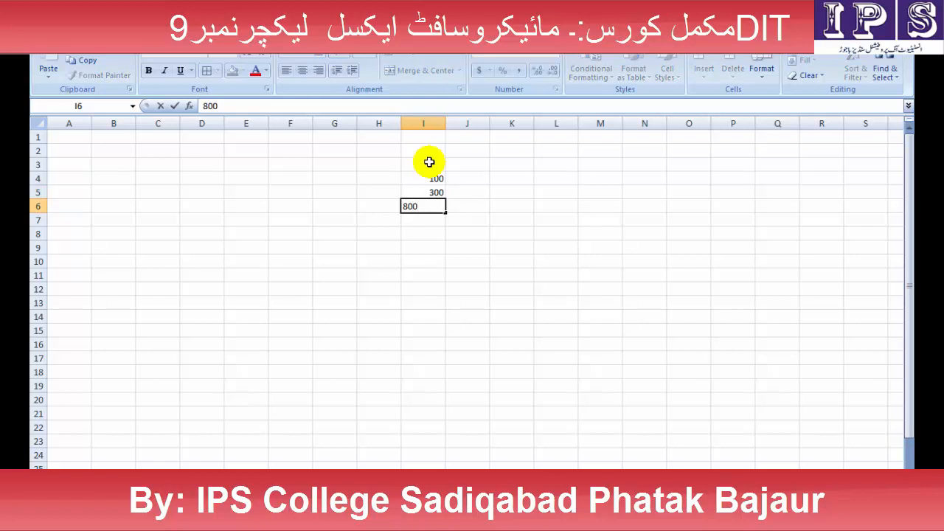
pyautogui.press('Return')
pyautogui.write('500')
pyautogui.press('Return')
pyautogui.write('150')
pyautogui.press('Return')
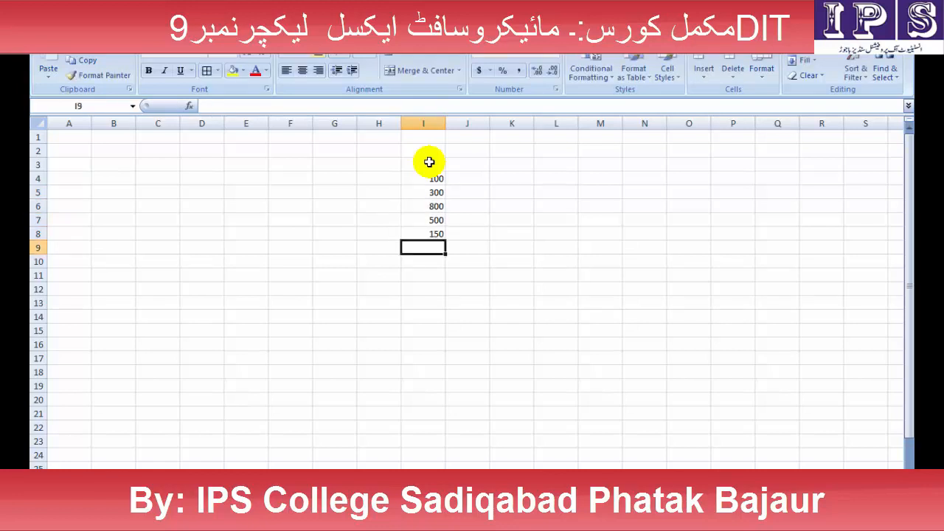
# Step: Continue the number list with 100, 200, 1200, 300 and 400 in cells I9:I13
pyautogui.write('100')
pyautogui.press('Return')
pyautogui.write('200')
pyautogui.press('Return')
pyautogui.write('120')
pyautogui.press('Return')
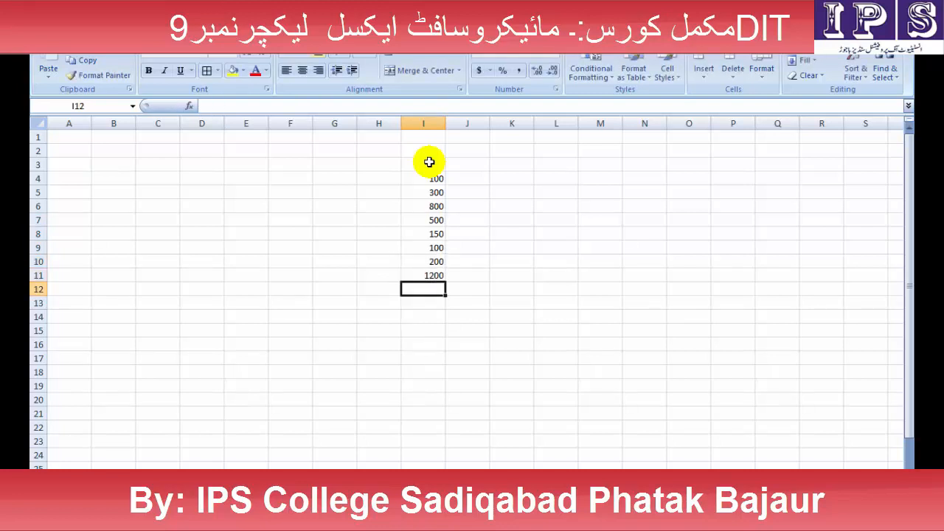
pyautogui.write('300')
pyautogui.press('Return')
pyautogui.write('400')
pyautogui.press('Return')
# Step: Insert the built-in Average function for I3:I13 in cell I14
pyautogui.moveTo(439, 165); pyautogui.dragTo(424, 301)
pyautogui.click(424, 319)
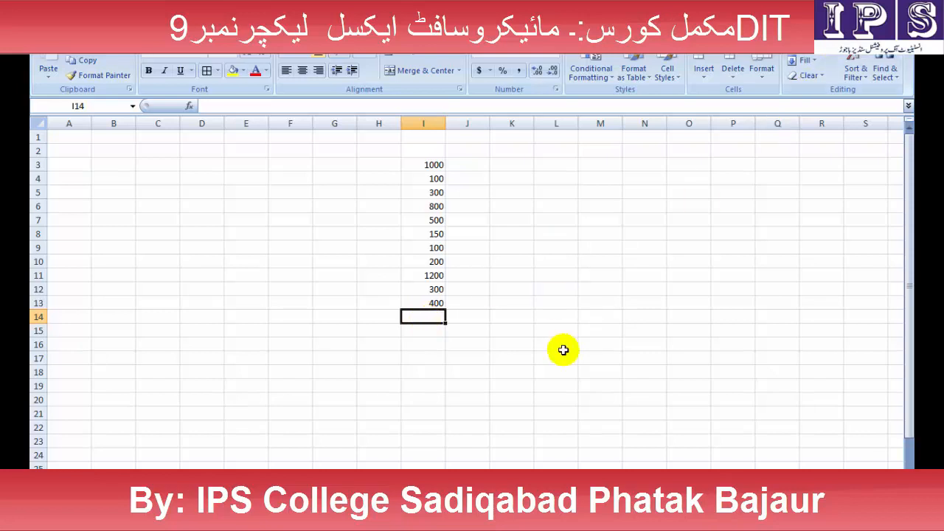
pyautogui.click(842, 56)
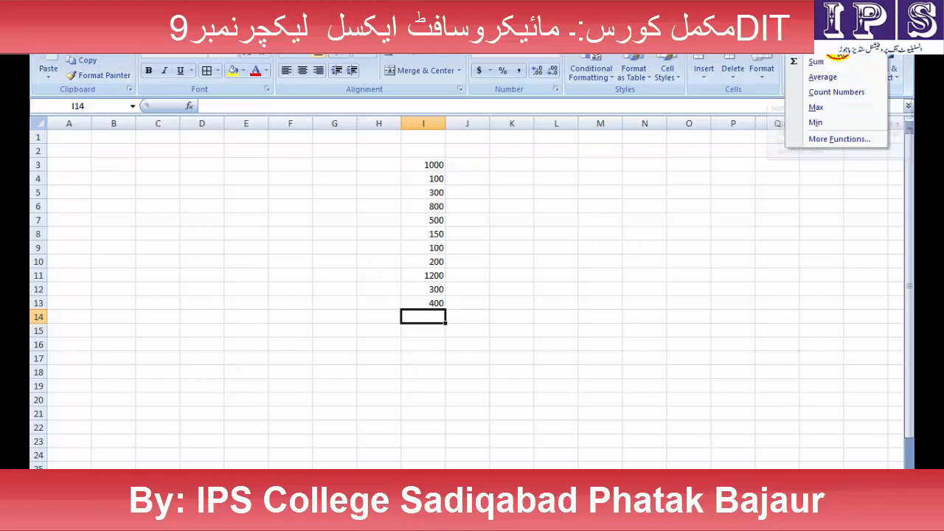
pyautogui.click(830, 78)
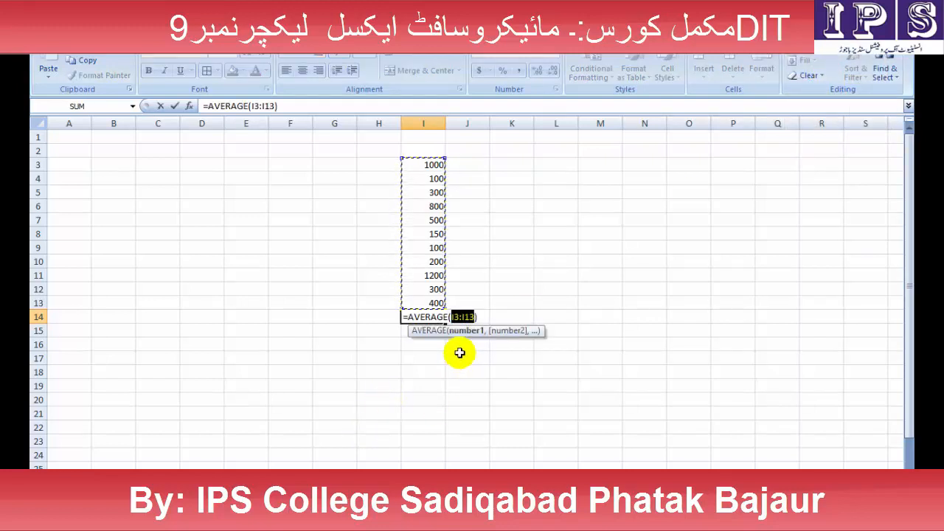
pyautogui.press('Return')
pyautogui.click(431, 315)
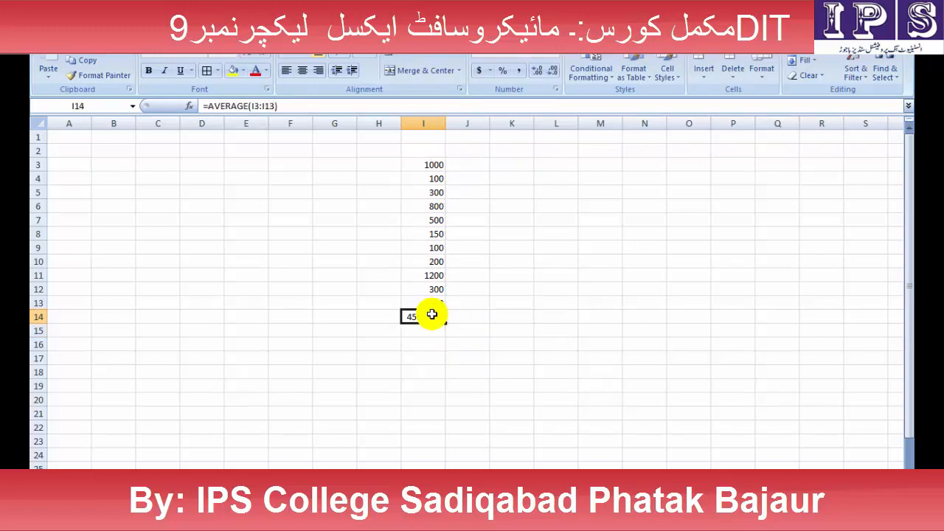
pyautogui.click(509, 326)
# Step: Clear cell I14 and enter the formula =average(I3:I13) by hand
pyautogui.click(421, 317)
pyautogui.press('Delete')
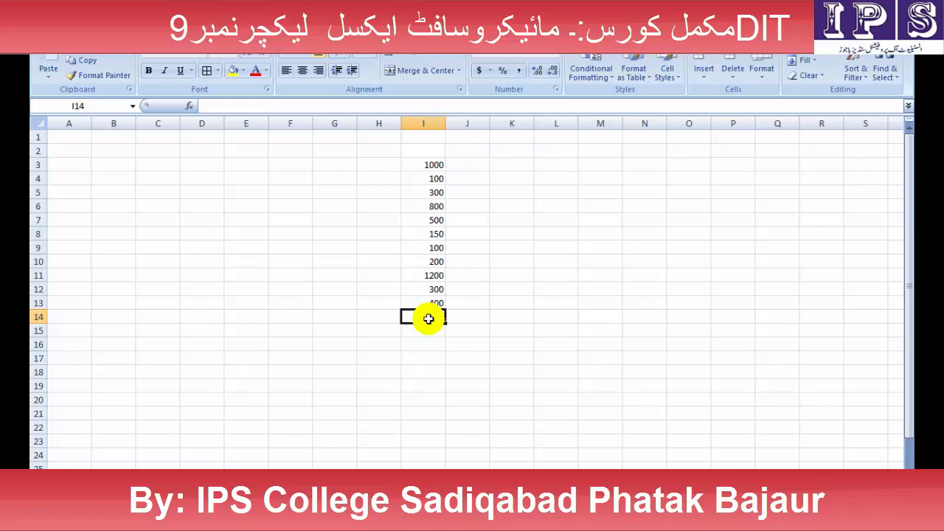
pyautogui.click(556, 359)
pyautogui.click(423, 316)
pyautogui.write('=')
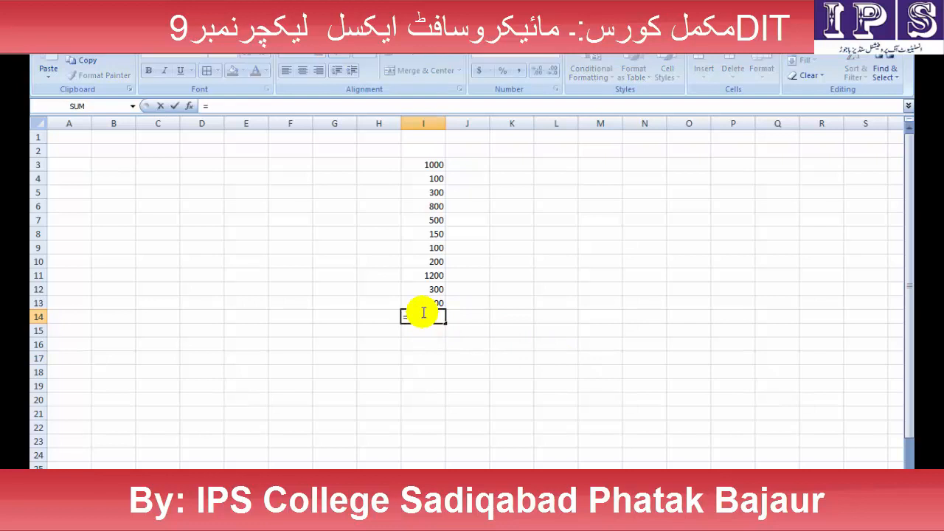
pyautogui.write('average(')
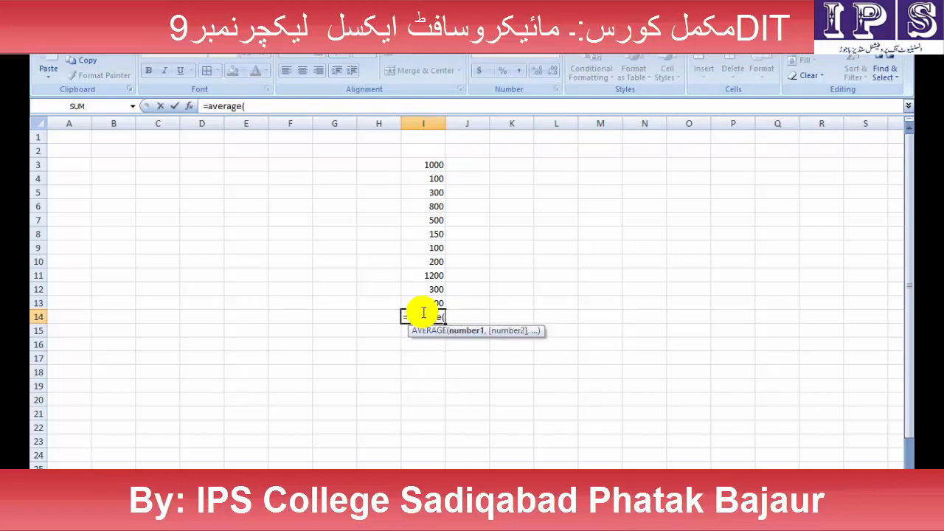
pyautogui.moveTo(432, 164); pyautogui.dragTo(440, 304)
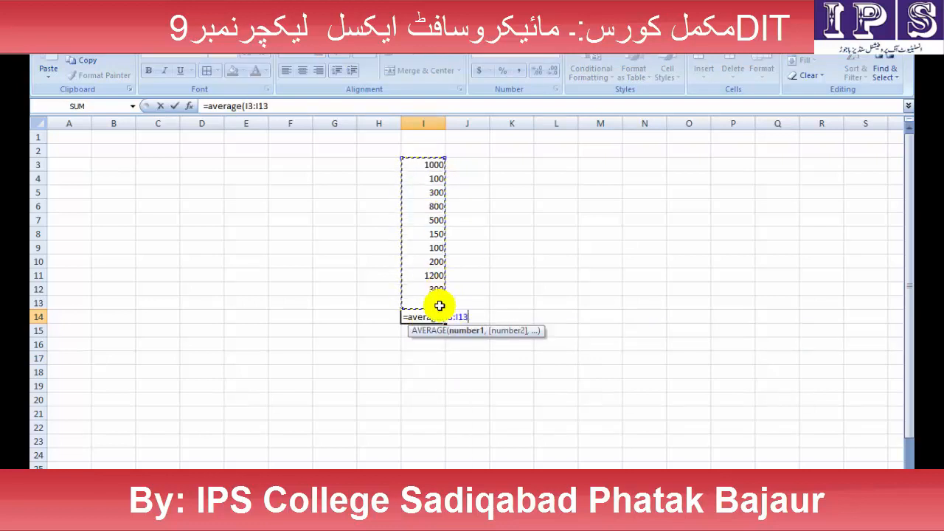
pyautogui.write(')')
pyautogui.press('Return')
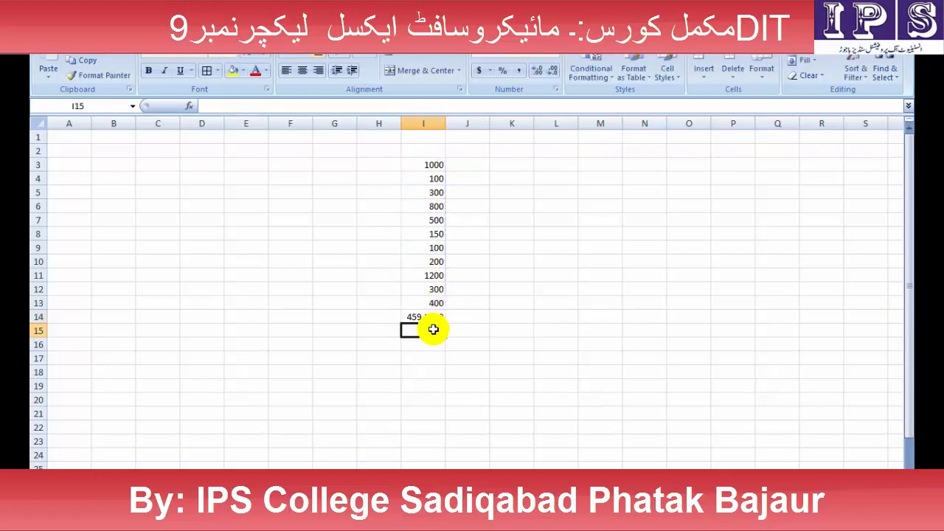
pyautogui.click(428, 316)
# Step: On the student marks sheet, highlight the above-average percentages in I5:I22 with a custom green fill
pyautogui.click(102, 478)
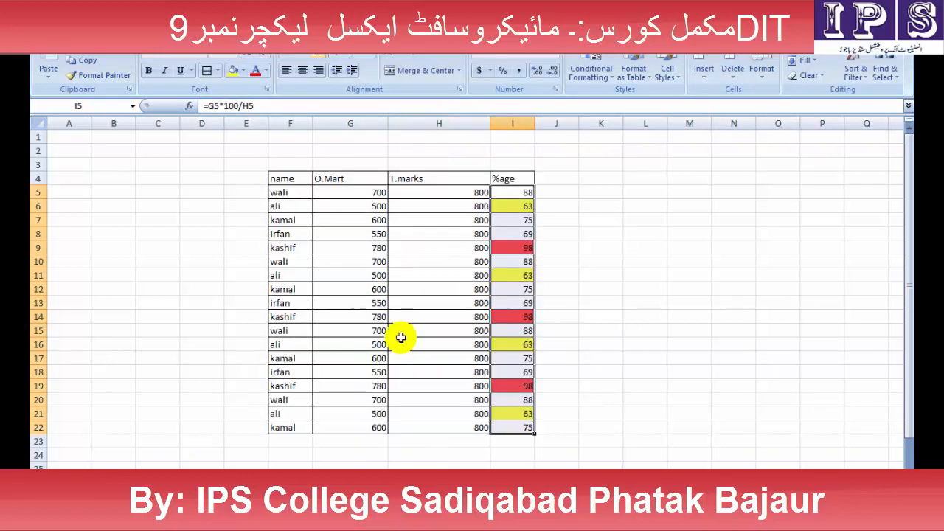
pyautogui.moveTo(519, 196); pyautogui.dragTo(506, 430)
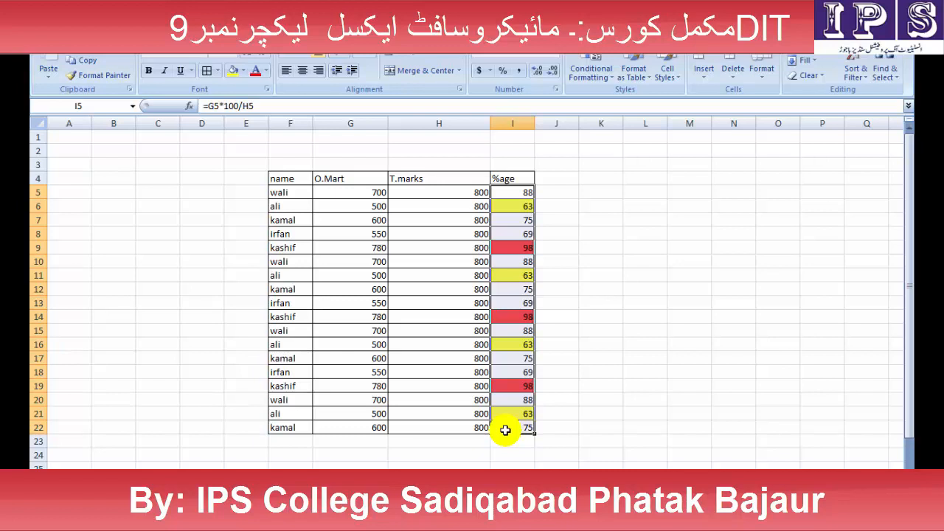
pyautogui.click(590, 71)
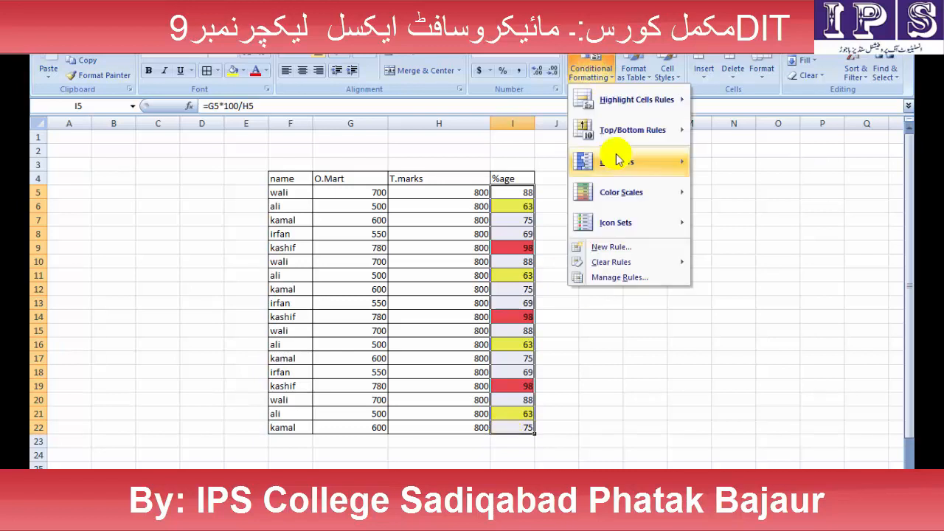
pyautogui.moveTo(664, 130)
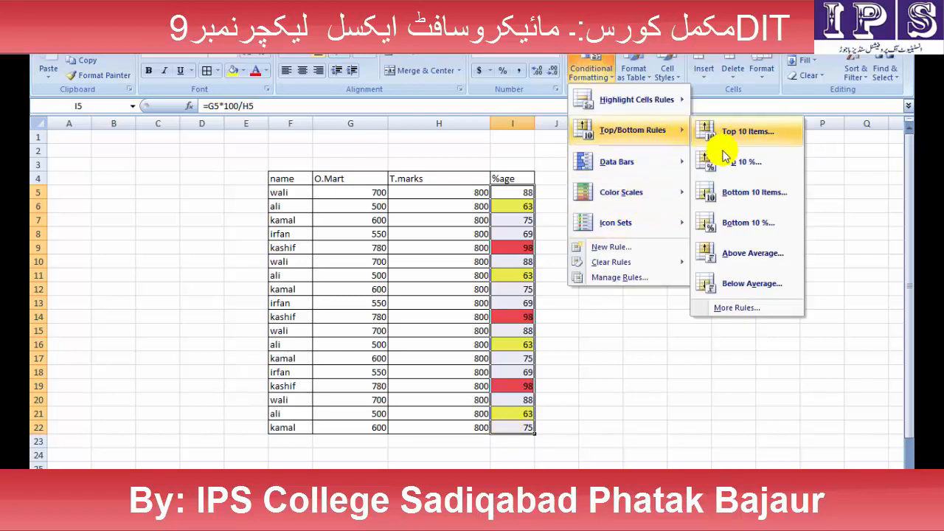
pyautogui.click(701, 245)
pyautogui.click(356, 128)
pyautogui.click(296, 195)
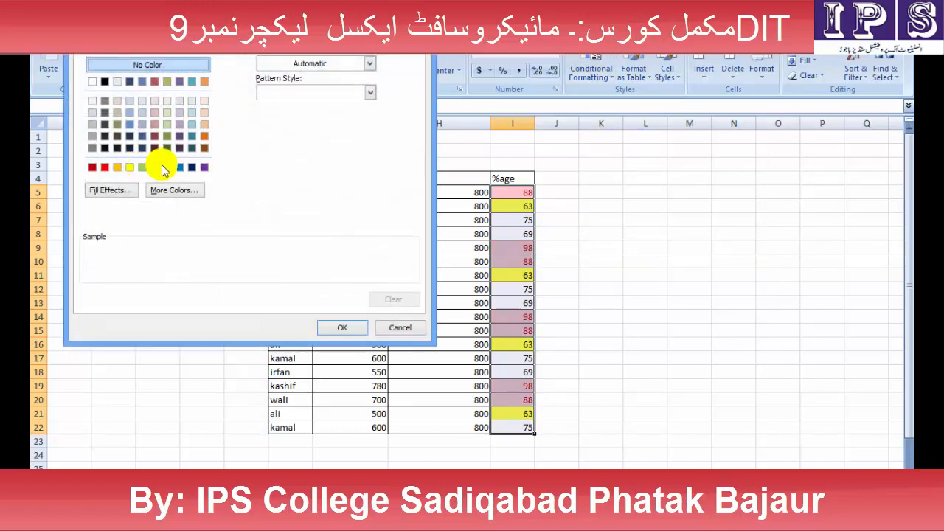
pyautogui.click(153, 167)
pyautogui.click(342, 327)
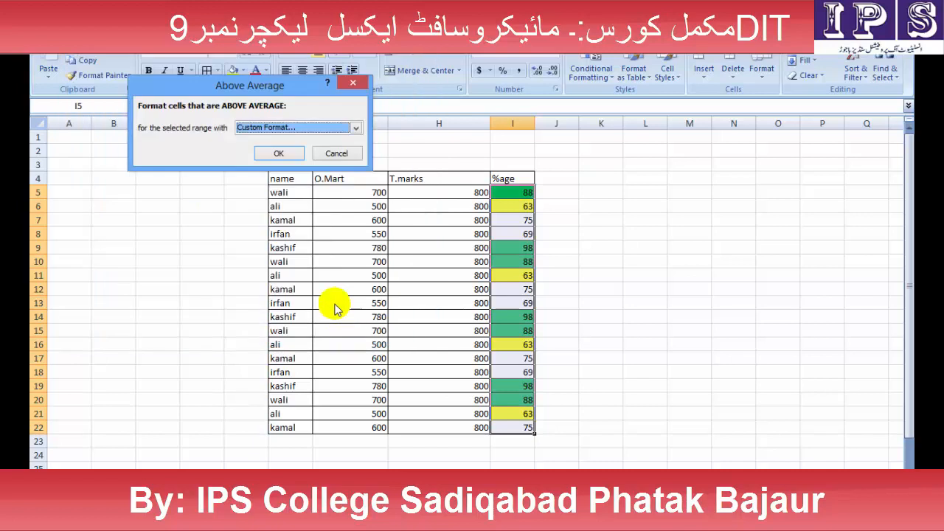
pyautogui.click(283, 151)
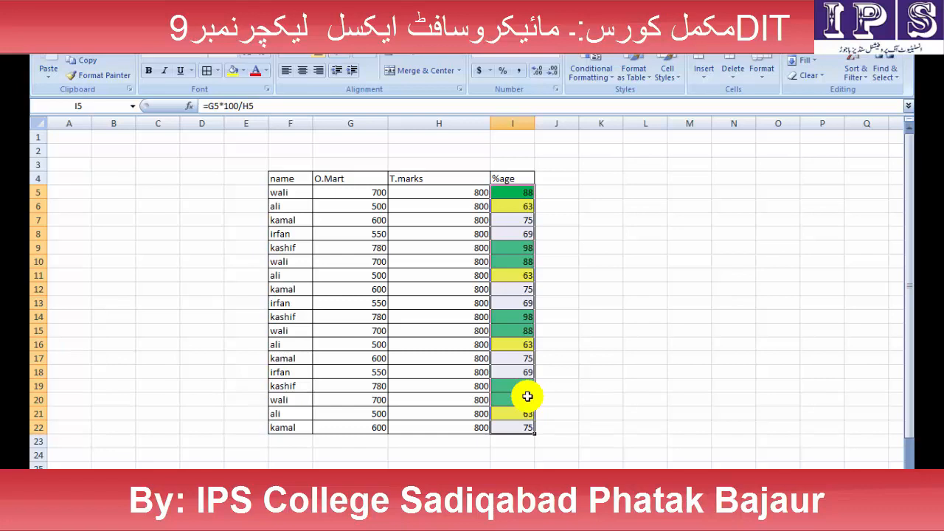
# Step: Add a custom Top/Bottom rule to I5:I22 that formats the top 3 ranked values with a red fill
pyautogui.click(593, 70)
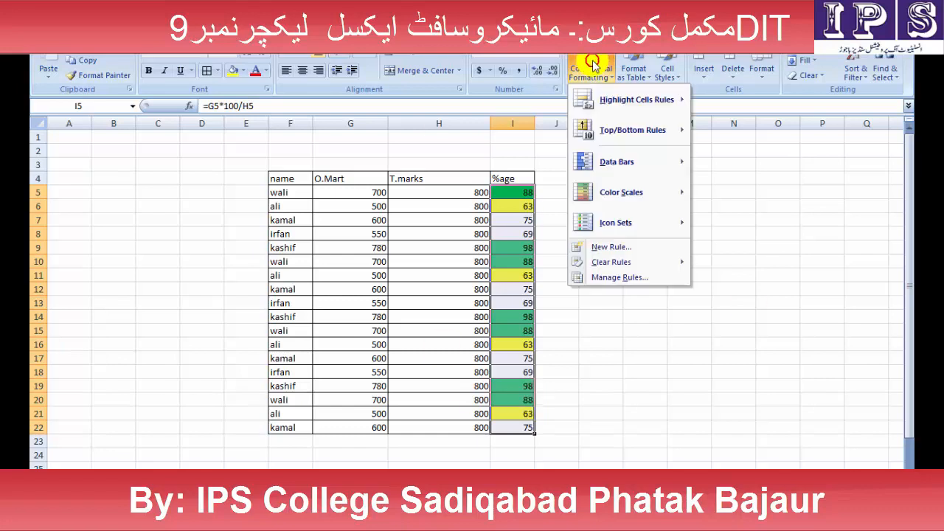
pyautogui.moveTo(657, 132)
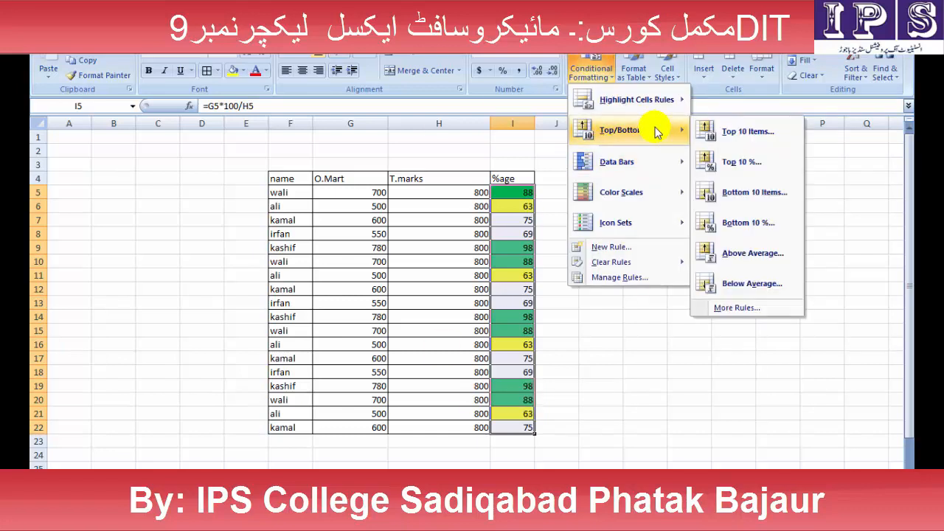
pyautogui.click(774, 308)
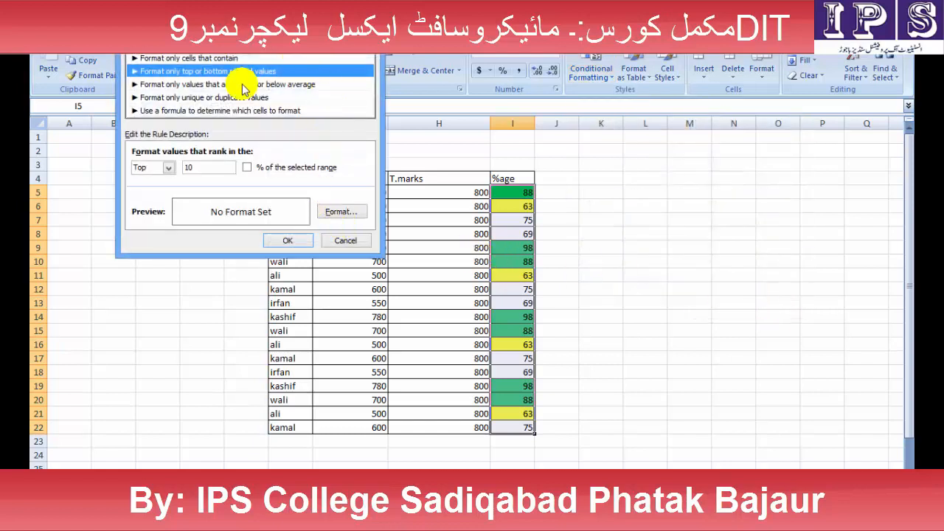
pyautogui.click(153, 167)
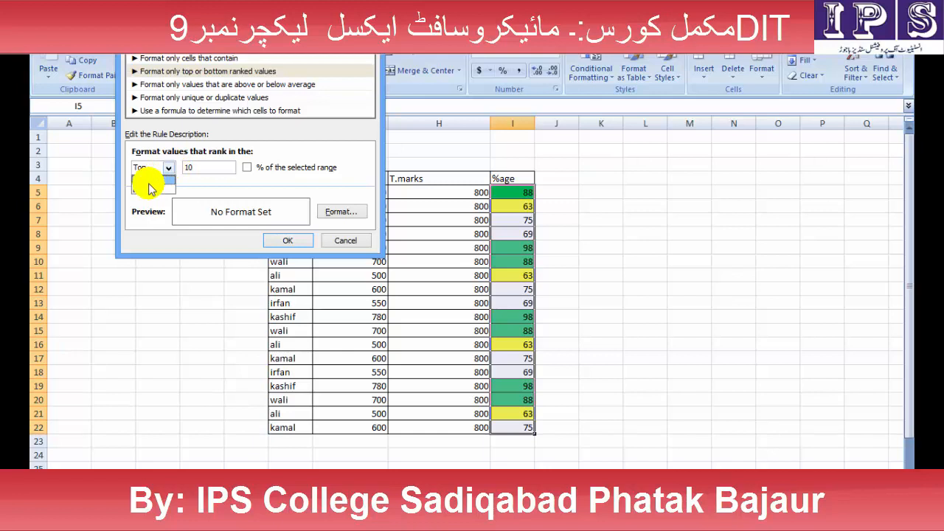
pyautogui.click(206, 165)
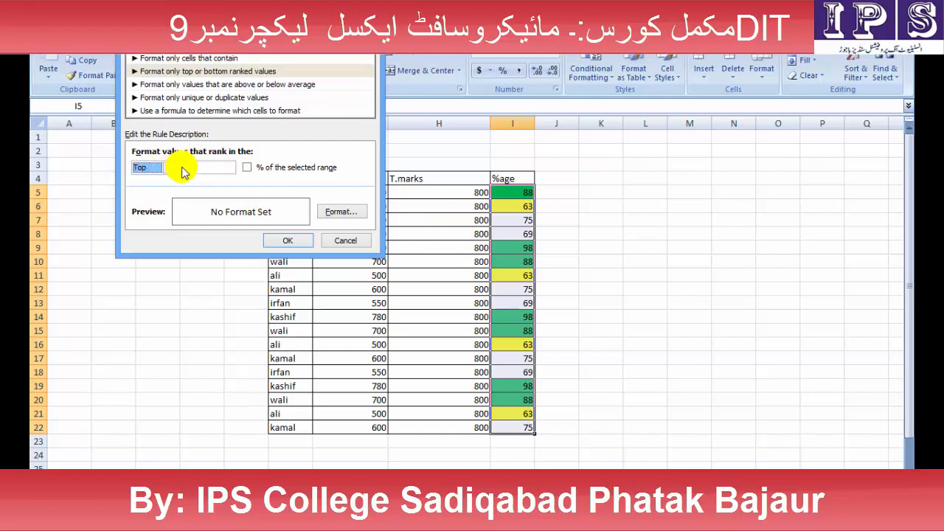
pyautogui.moveTo(201, 165); pyautogui.dragTo(157, 169)
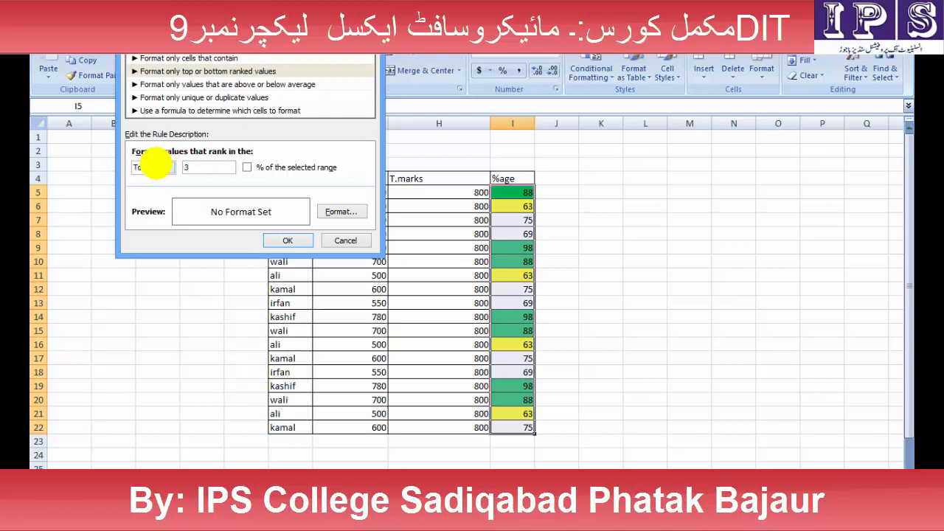
pyautogui.click(251, 171)
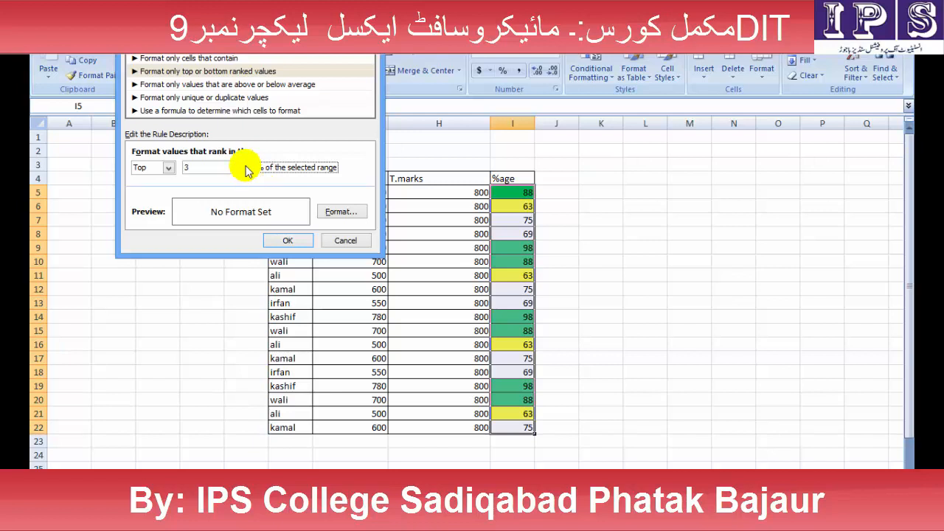
pyautogui.click(331, 215)
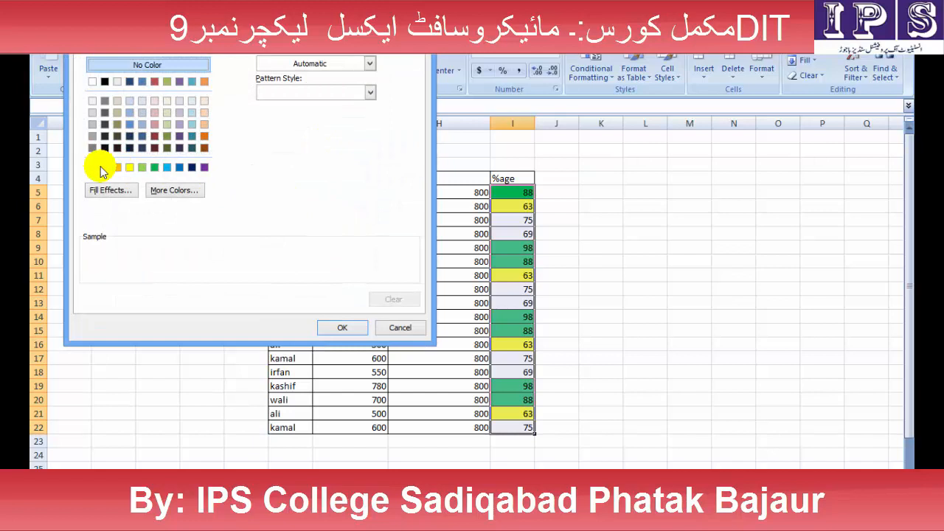
pyautogui.click(103, 167)
pyautogui.click(333, 324)
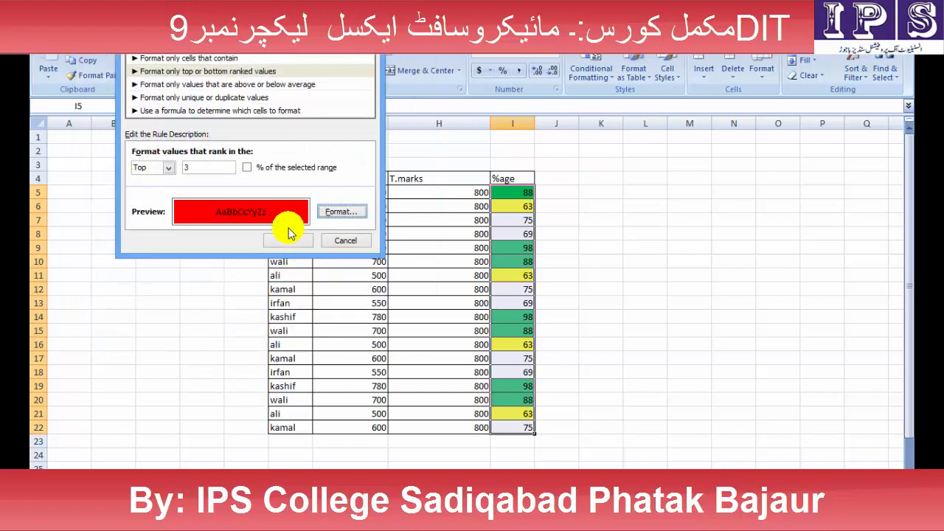
pyautogui.click(289, 239)
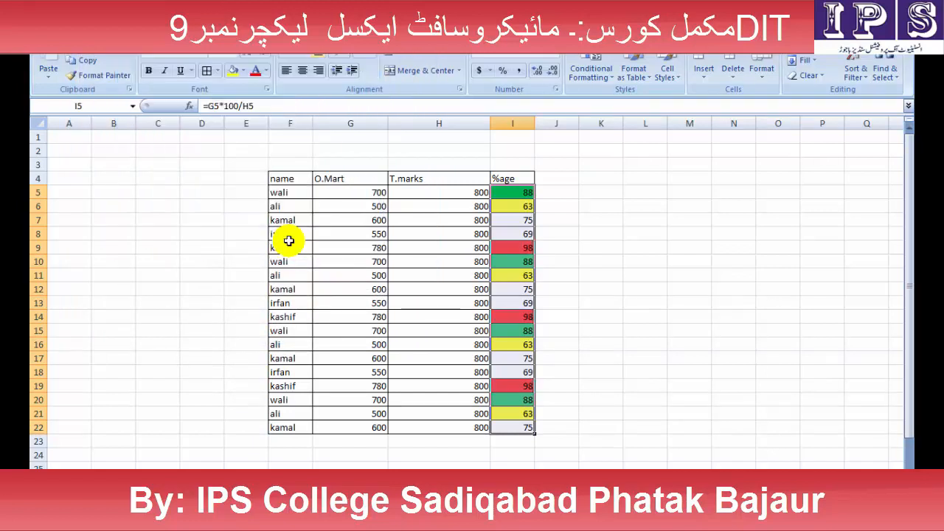
pyautogui.click(594, 71)
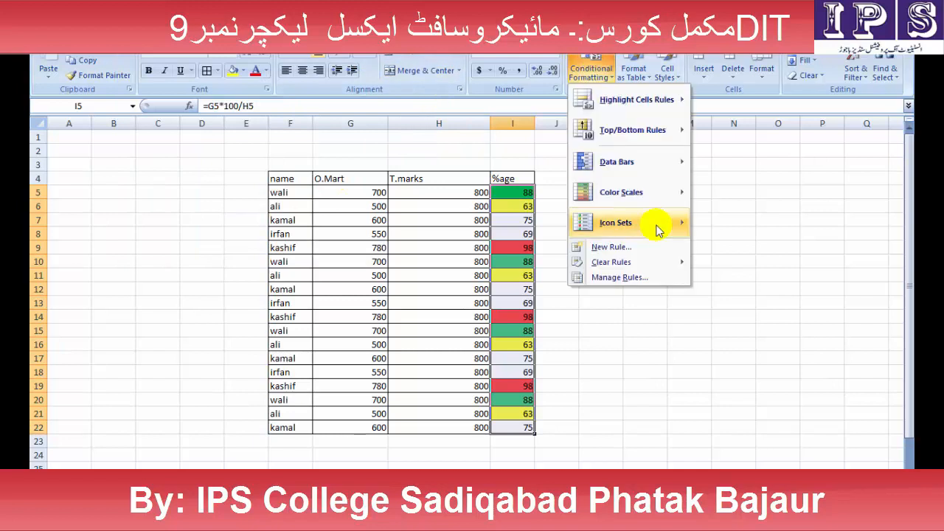
pyautogui.moveTo(642, 130)
pyautogui.click(719, 306)
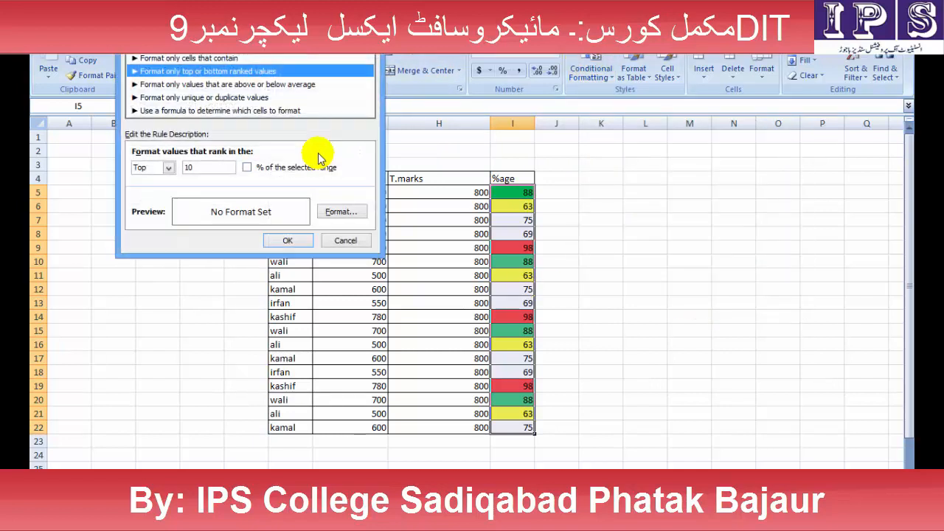
pyautogui.click(168, 167)
pyautogui.click(146, 187)
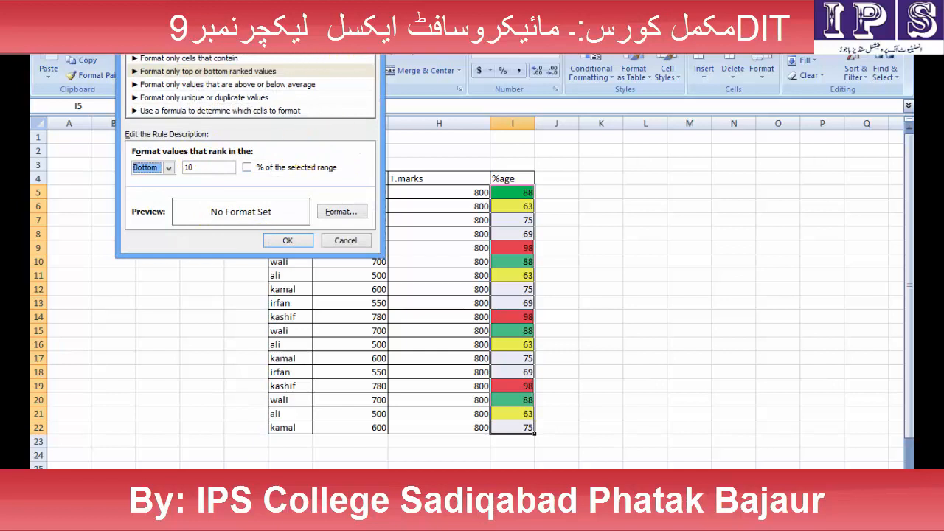
pyautogui.click(345, 240)
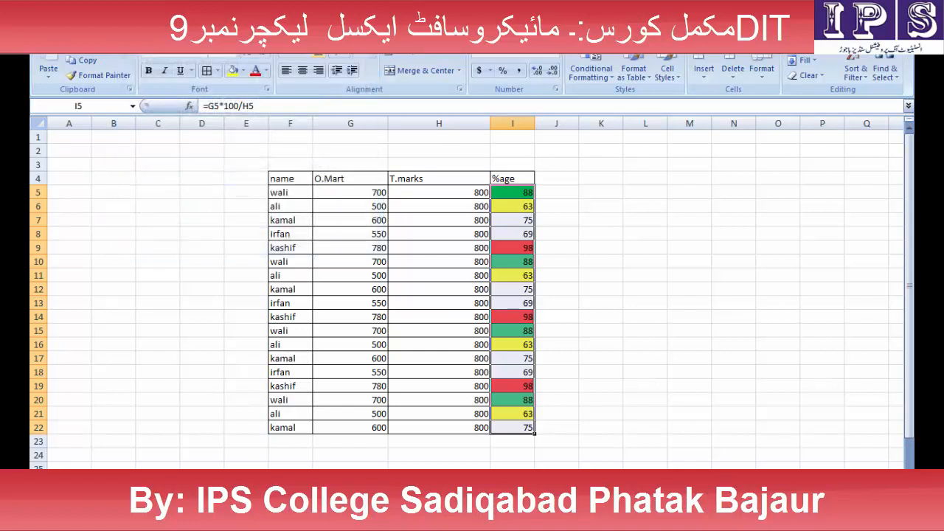
pyautogui.click(590, 70)
pyautogui.moveTo(627, 171)
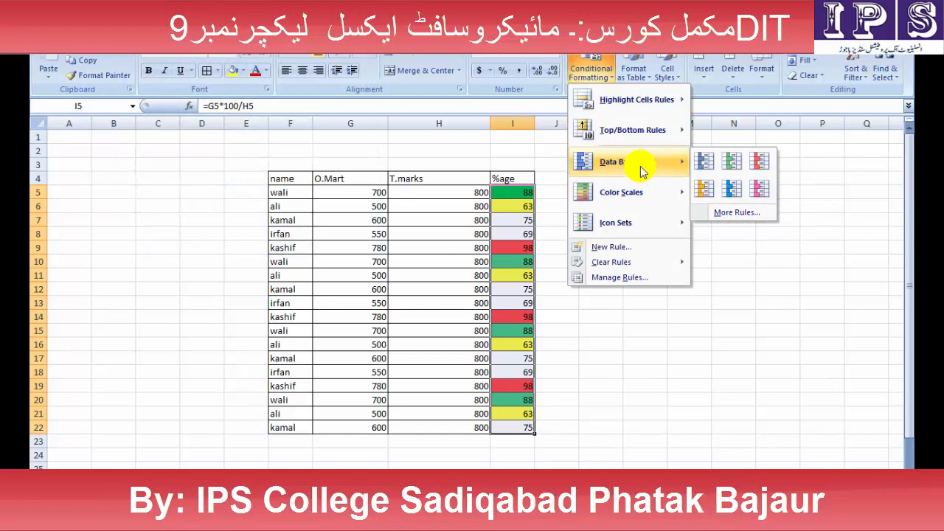
pyautogui.click(600, 315)
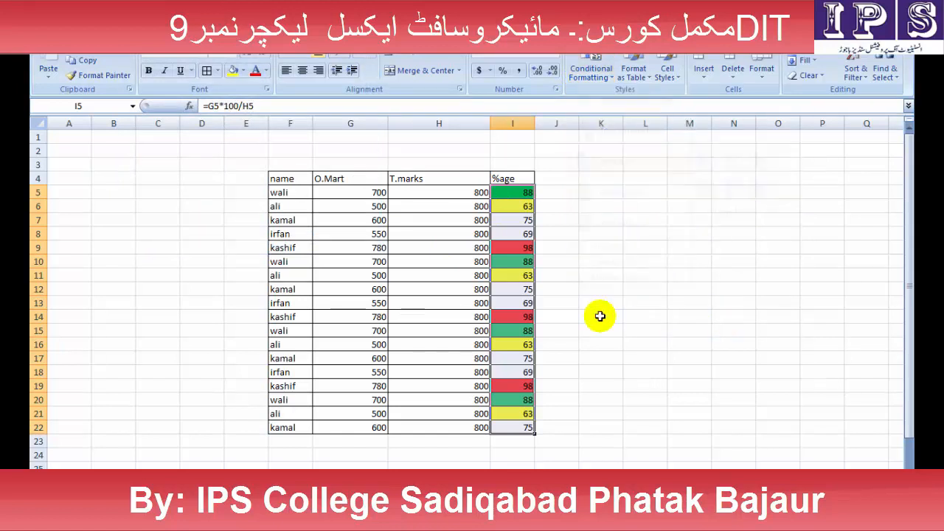
pyautogui.moveTo(513, 193); pyautogui.dragTo(502, 420)
# Step: Widen the O.Mart column and left-align the marks in G5:G22
pyautogui.moveTo(350, 190); pyautogui.dragTo(346, 426)
pyautogui.moveTo(388, 123); pyautogui.dragTo(508, 140)
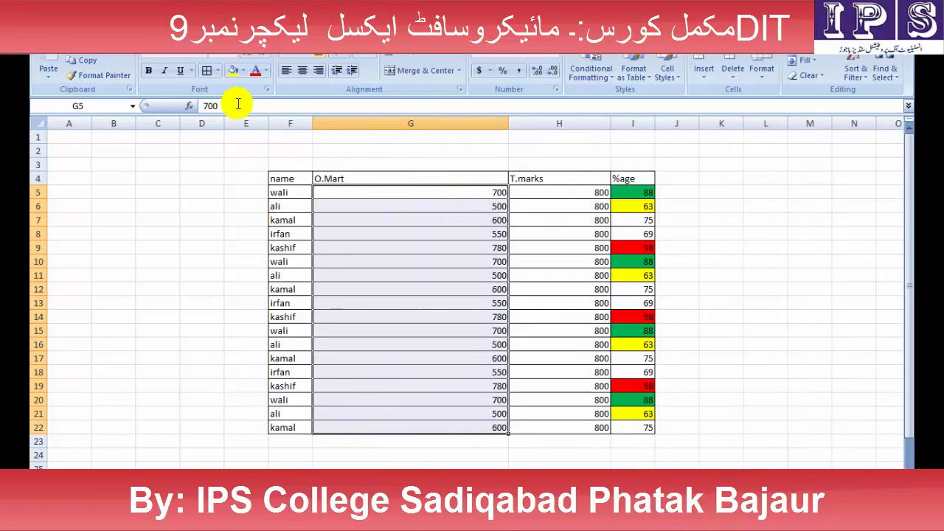
pyautogui.click(285, 72)
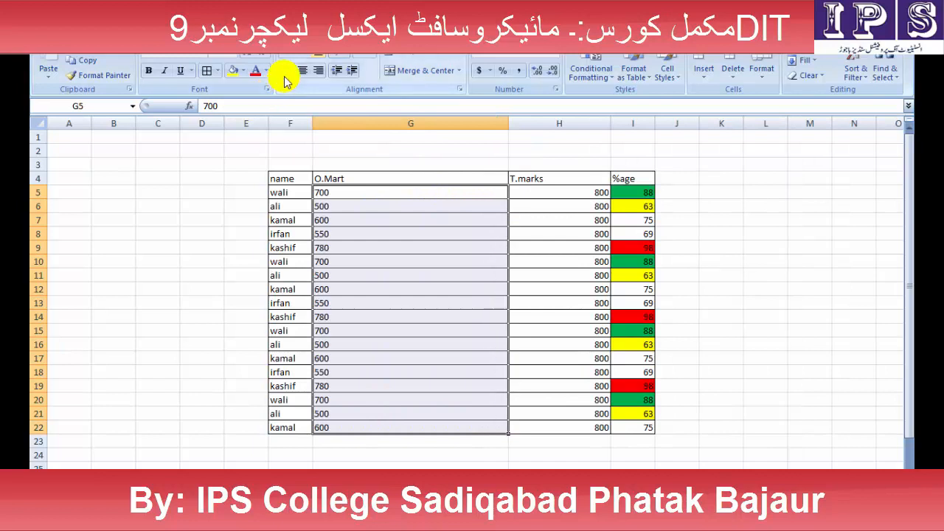
# Step: Start a custom Data Bar rule for G5:G22 with Lowest Value for the shortest bar and Highest Value for the longest bar
pyautogui.click(586, 68)
pyautogui.moveTo(627, 162)
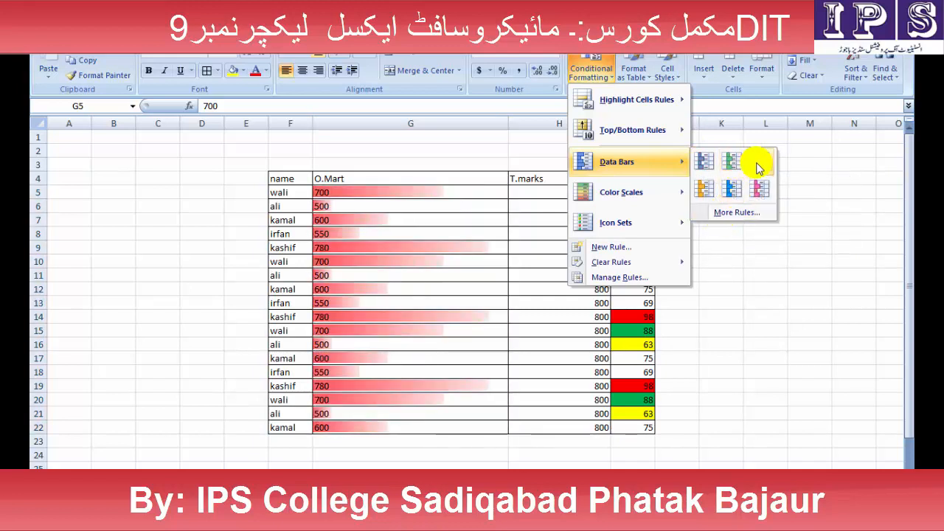
pyautogui.click(742, 212)
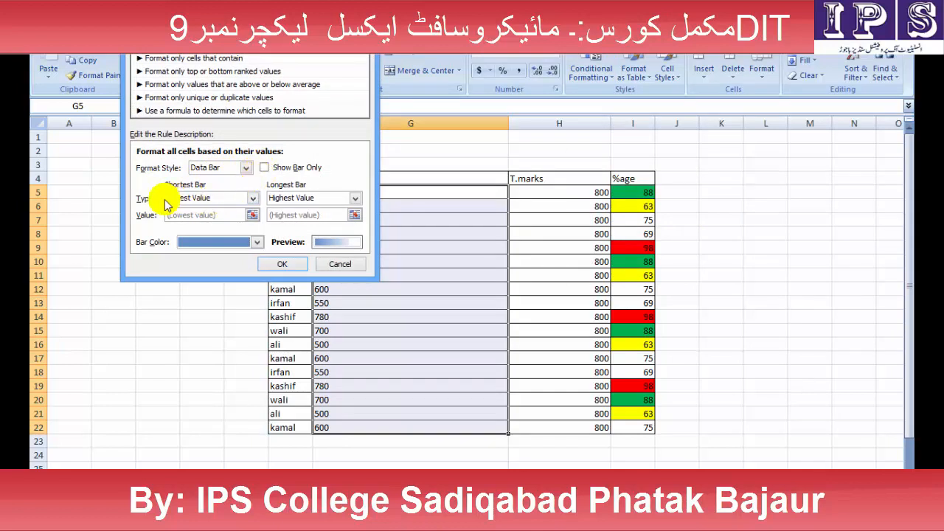
pyautogui.click(252, 198)
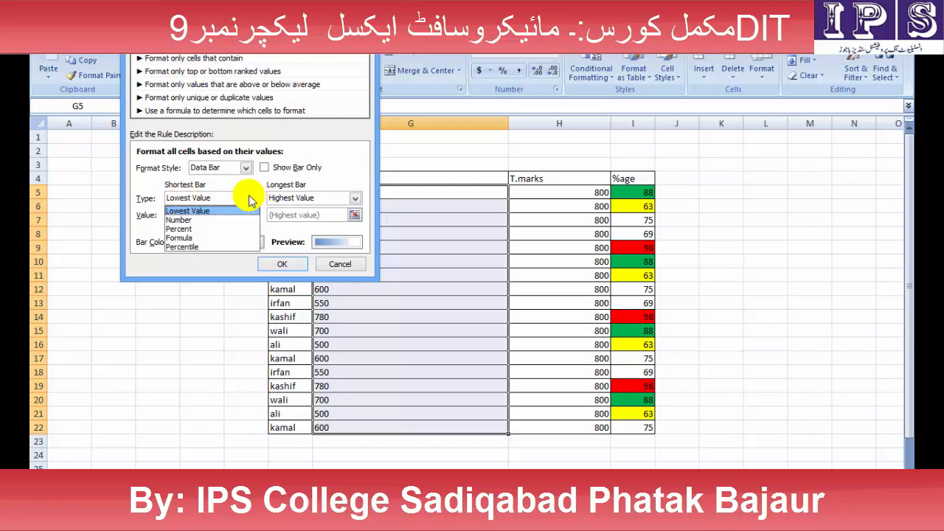
pyautogui.click(183, 212)
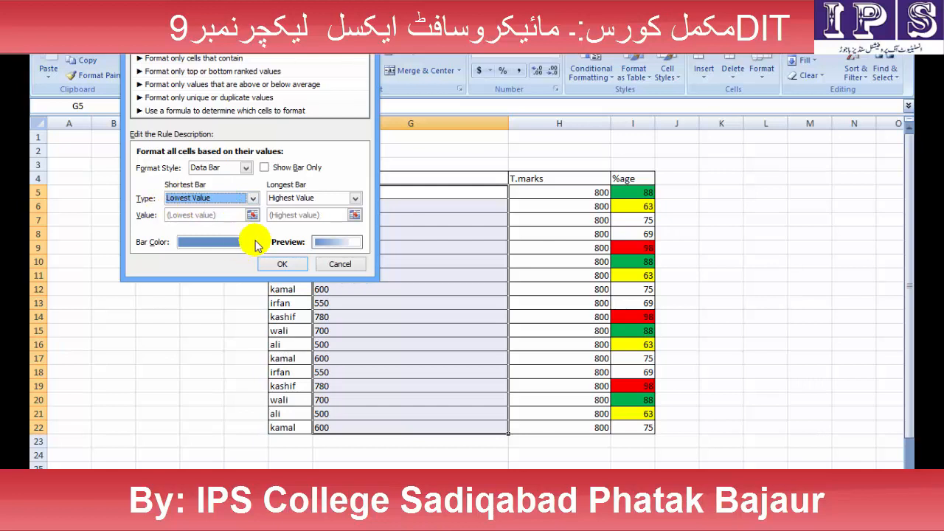
pyautogui.click(352, 198)
pyautogui.click(350, 196)
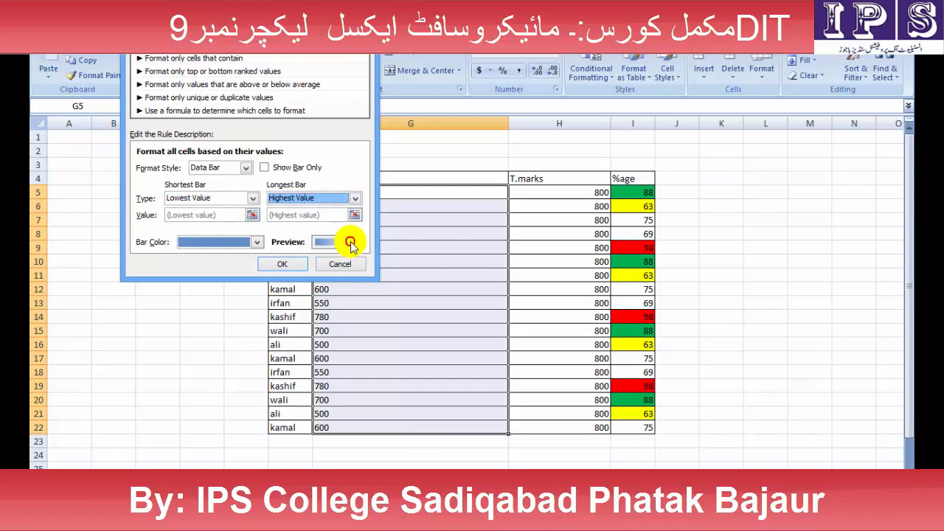
pyautogui.click(355, 198)
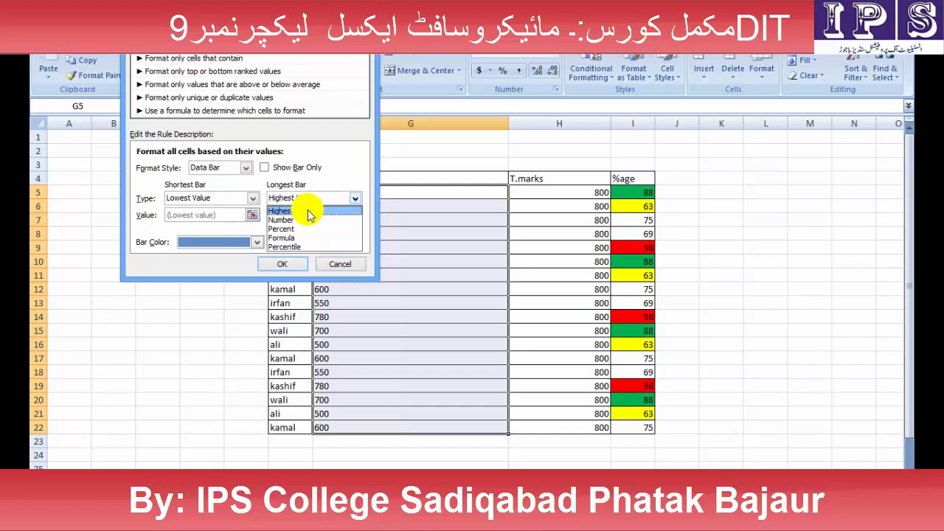
pyautogui.click(294, 210)
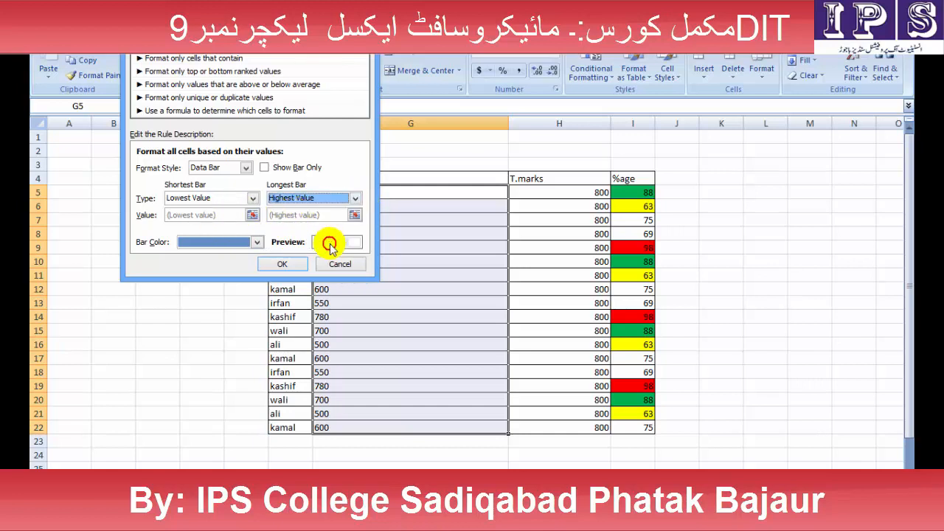
pyautogui.click(243, 169)
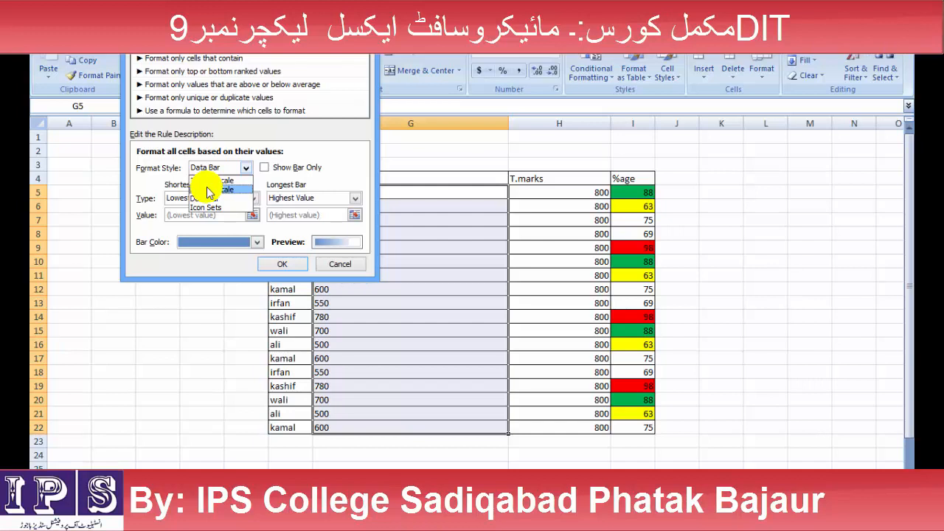
pyautogui.click(217, 190)
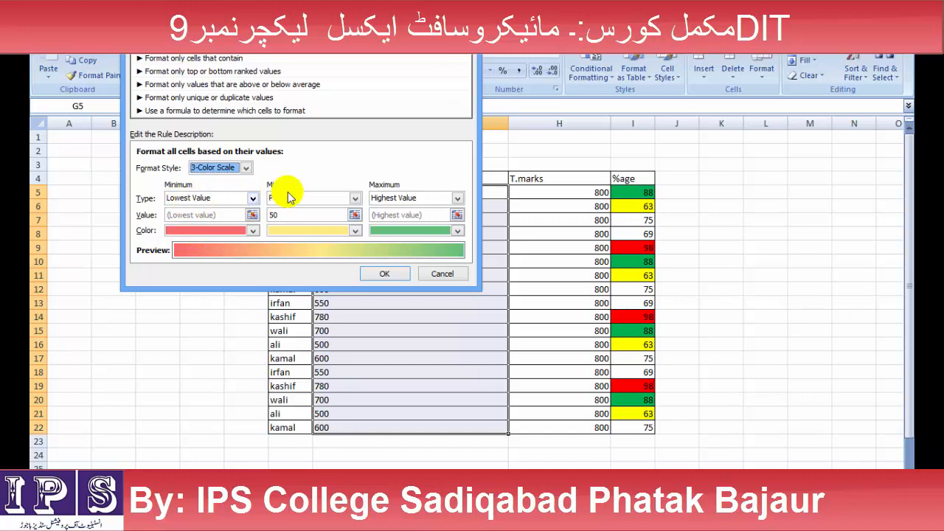
pyautogui.moveTo(316, 15); pyautogui.dragTo(561, 74)
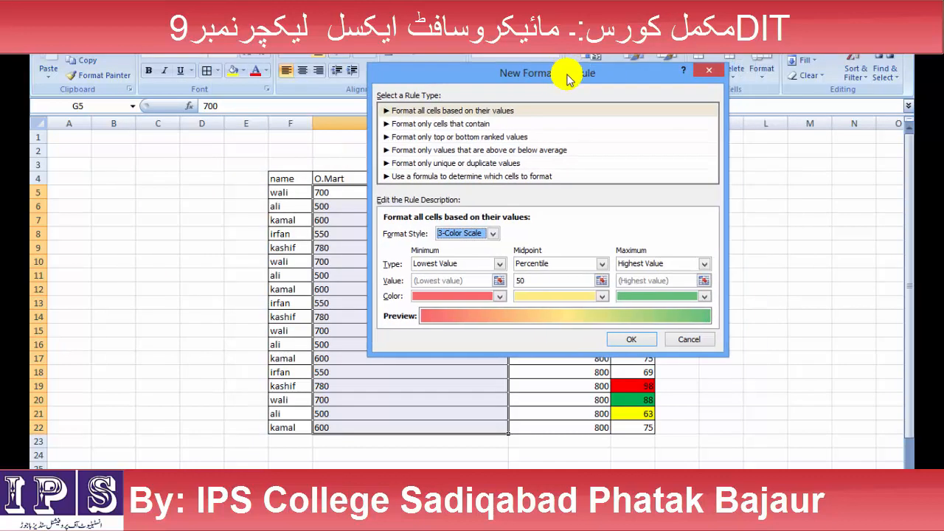
pyautogui.click(709, 73)
# Step: Apply the preset green data bars to the obtained marks in G5:G22, and undo them
pyautogui.click(590, 72)
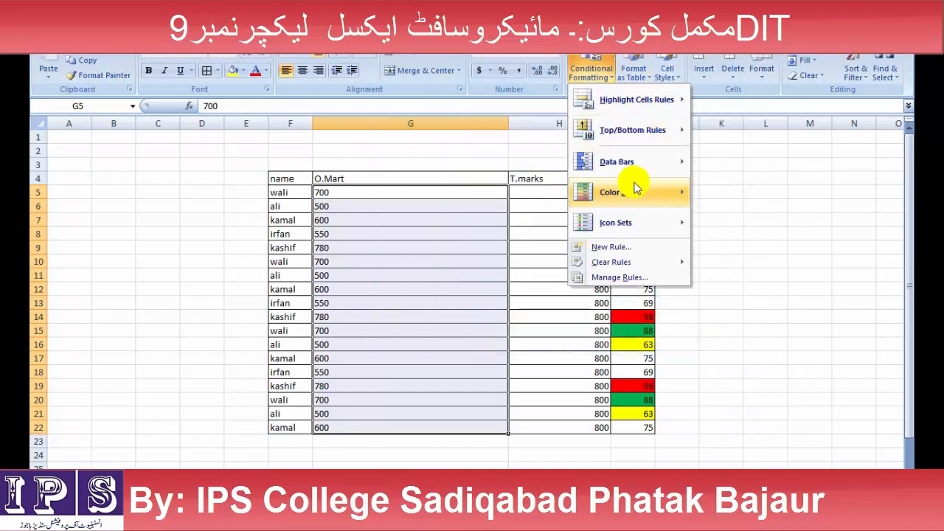
pyautogui.moveTo(638, 164)
pyautogui.click(730, 162)
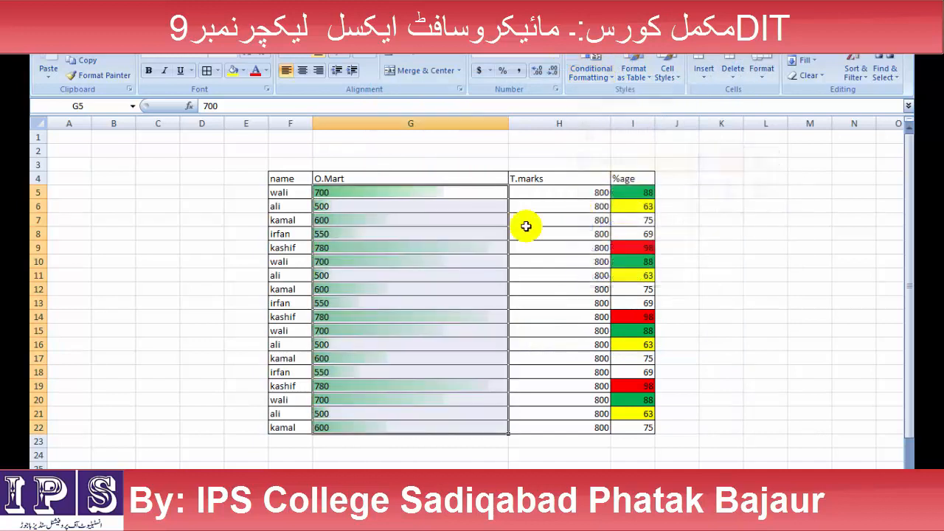
pyautogui.click(412, 221)
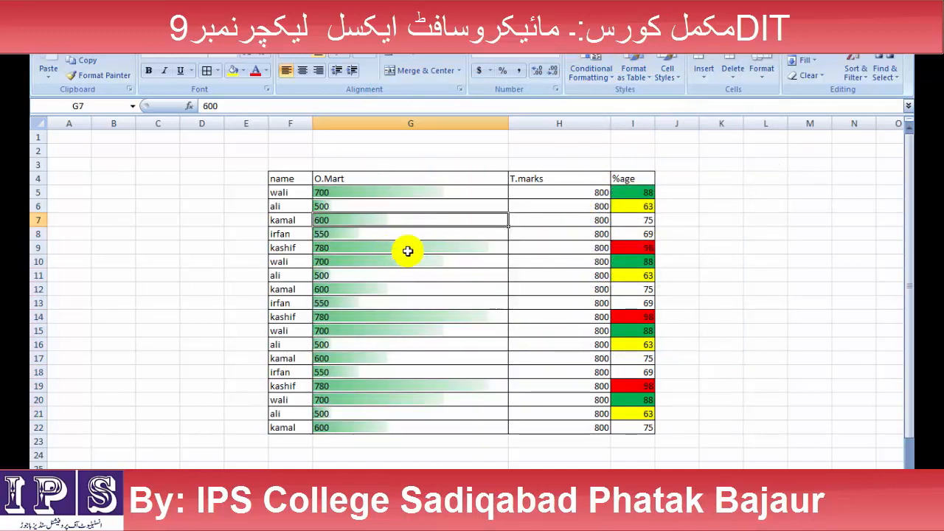
pyautogui.click(378, 190)
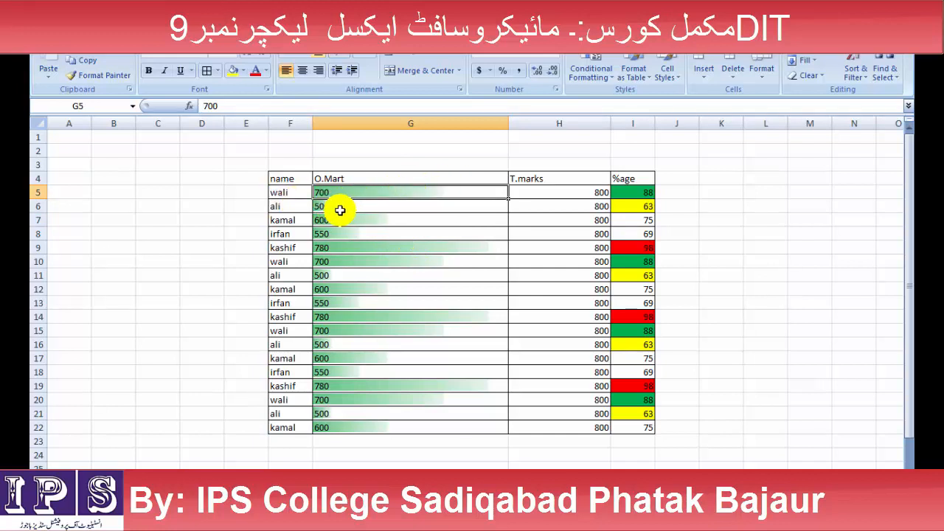
pyautogui.moveTo(361, 189); pyautogui.dragTo(364, 413)
pyautogui.hotkey('ctrl', 'z')
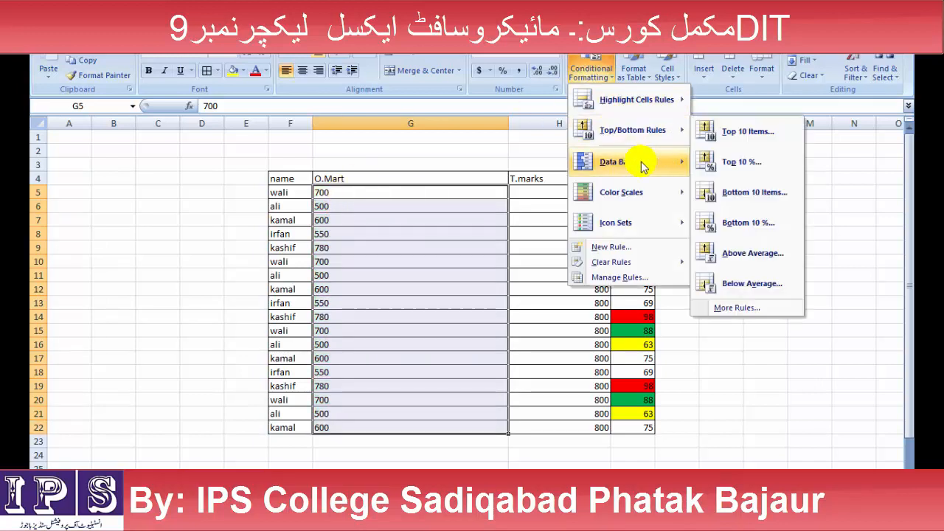
# Step: Start a custom conditional formatting rule for G5:G22 with the 3-Color Scale format style
pyautogui.moveTo(667, 163)
pyautogui.click(730, 214)
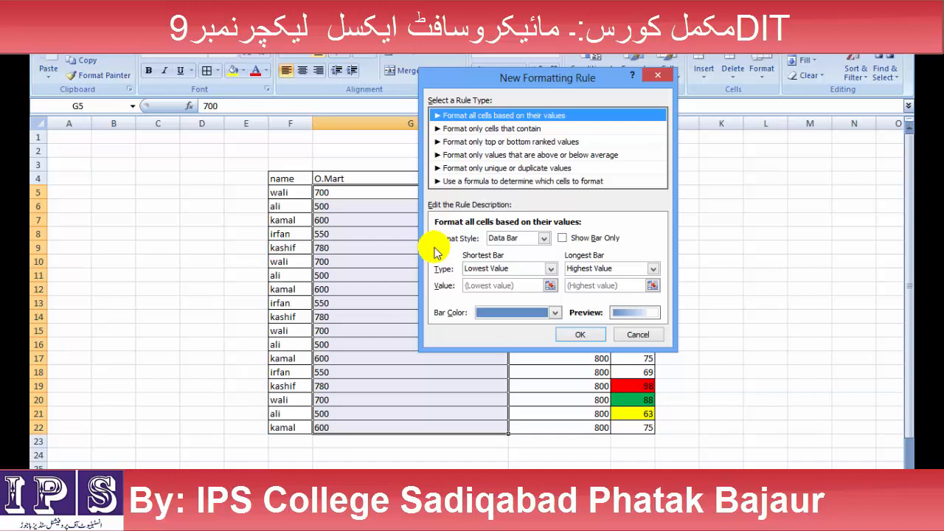
pyautogui.click(542, 238)
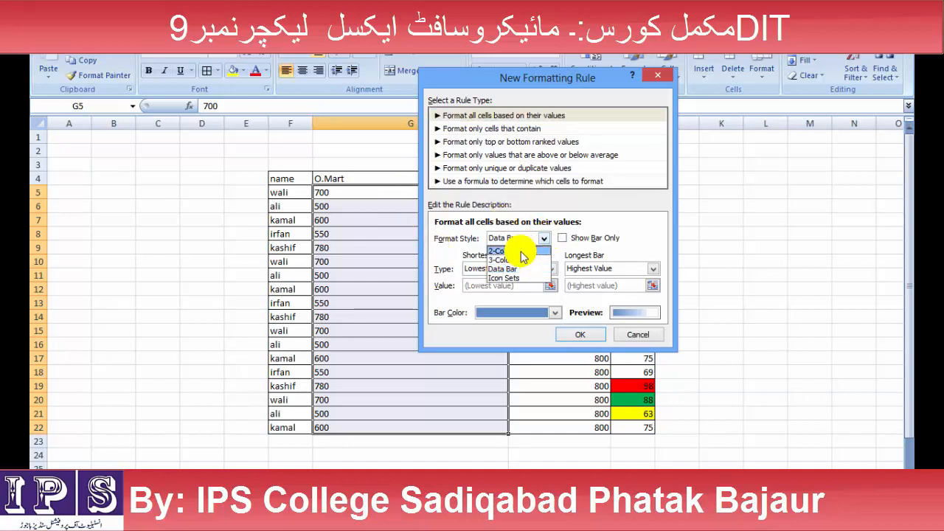
pyautogui.click(516, 260)
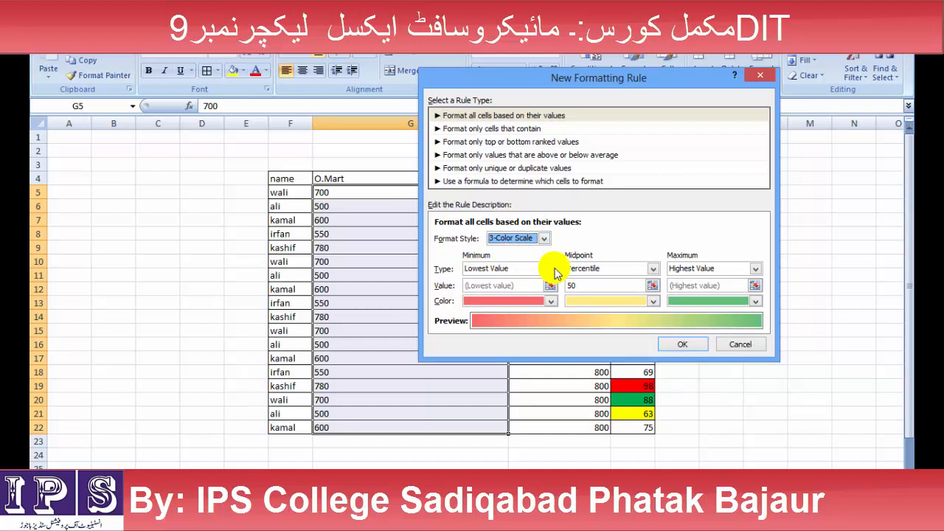
# Step: Set the color scale's minimum to red and its midpoint and maximum to light blue, and apply the rule
pyautogui.click(550, 301)
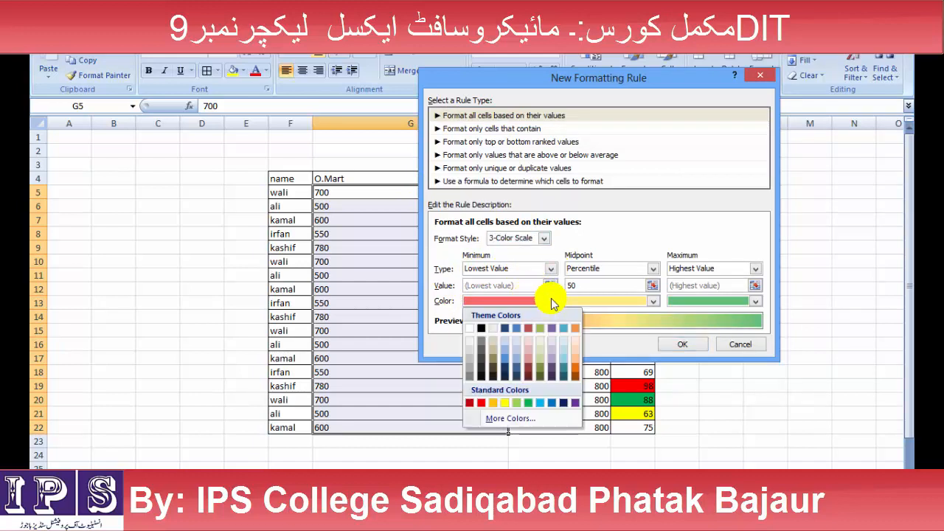
pyautogui.click(480, 402)
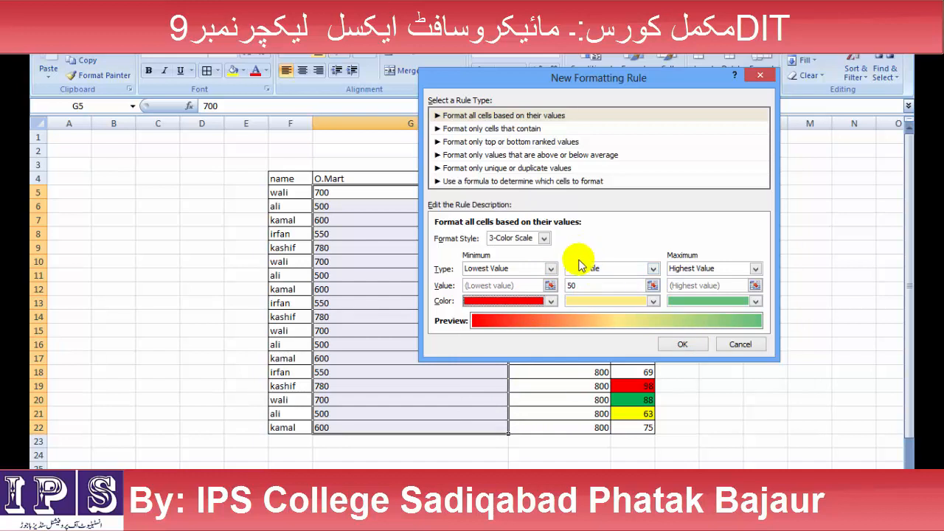
pyautogui.click(653, 300)
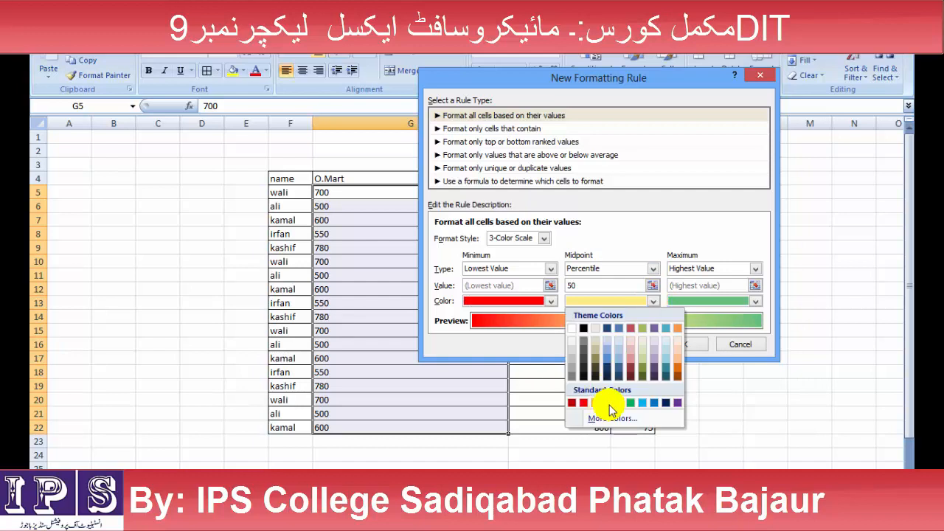
pyautogui.click(641, 402)
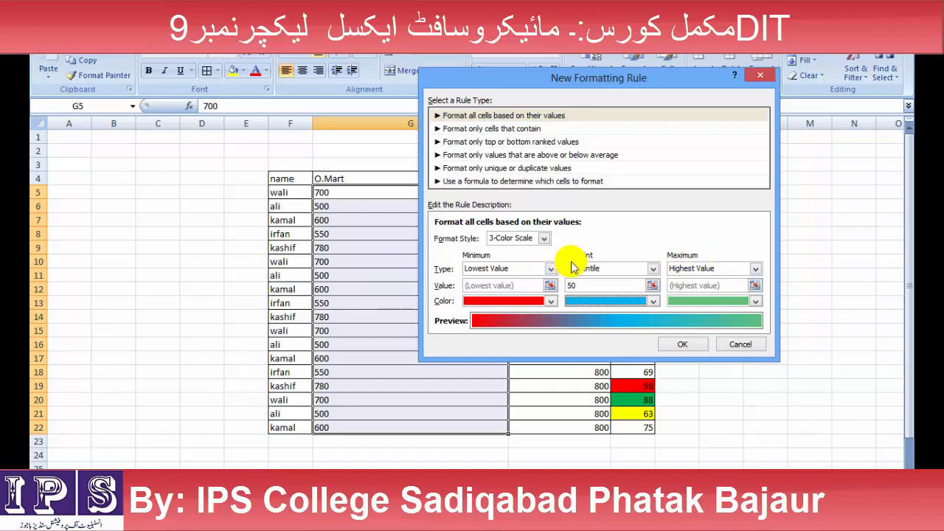
pyautogui.click(756, 301)
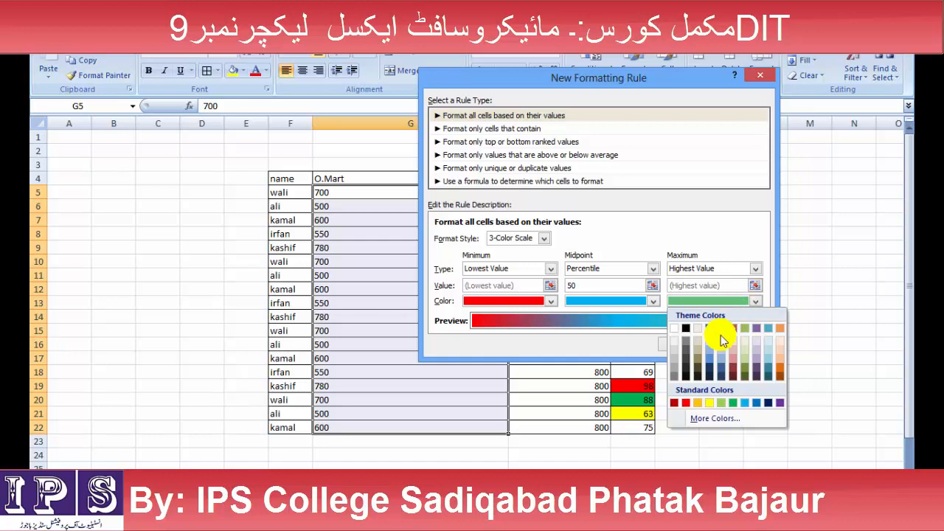
pyautogui.click(744, 402)
pyautogui.click(682, 344)
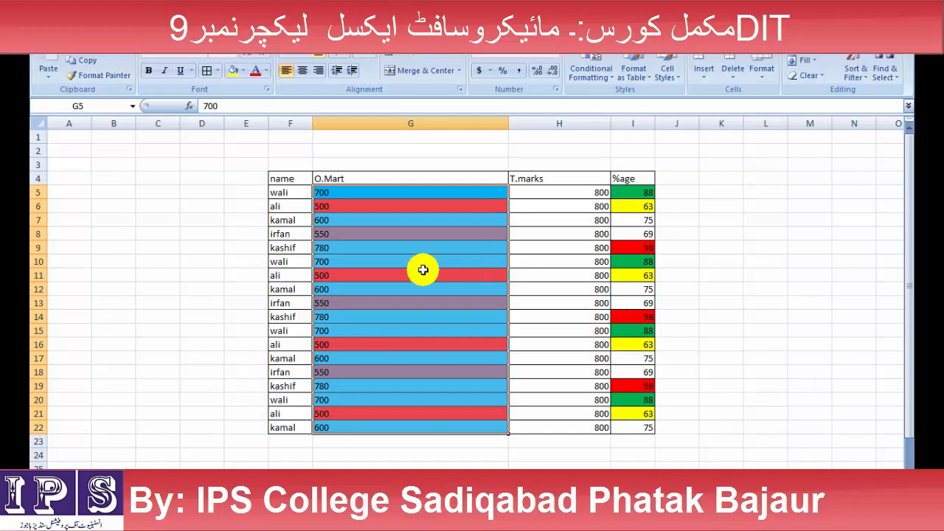
pyautogui.click(424, 344)
pyautogui.click(344, 194)
pyautogui.moveTo(344, 193); pyautogui.dragTo(343, 429)
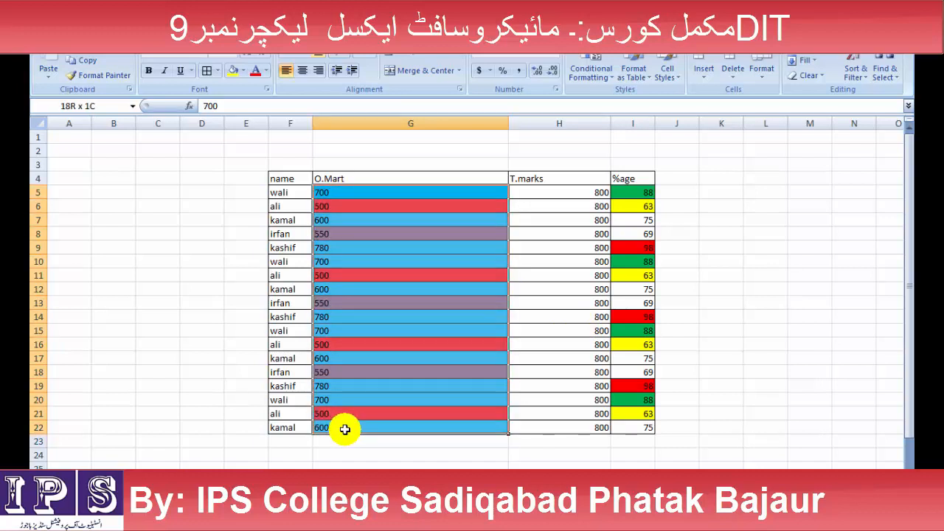
pyautogui.click(580, 371)
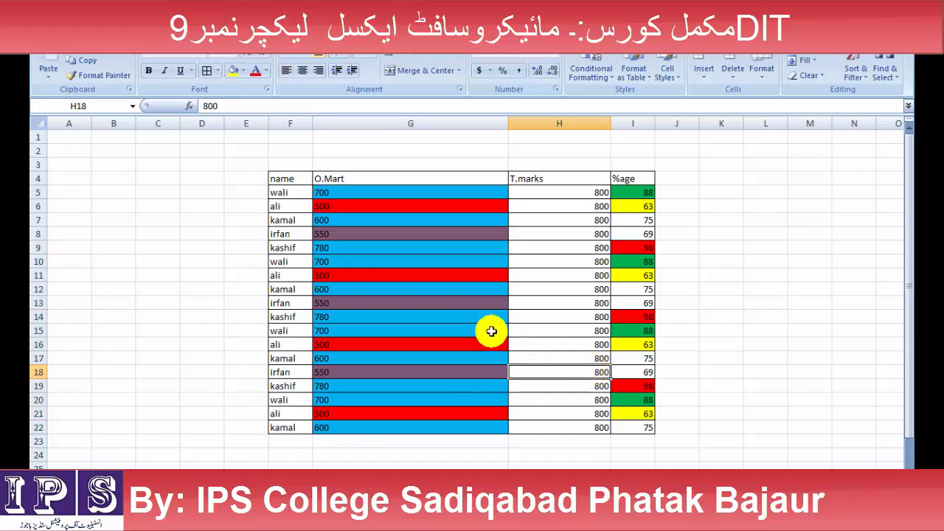
# Step: Create another custom rule for the obtained marks in G5:G22, using the 3-Color Scale format style
pyautogui.moveTo(375, 192); pyautogui.dragTo(361, 428)
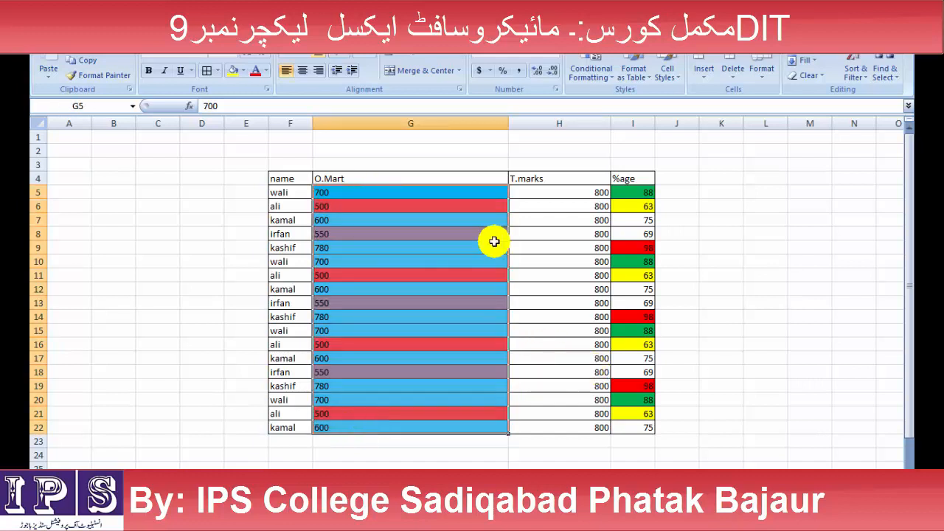
pyautogui.click(599, 68)
pyautogui.moveTo(642, 169)
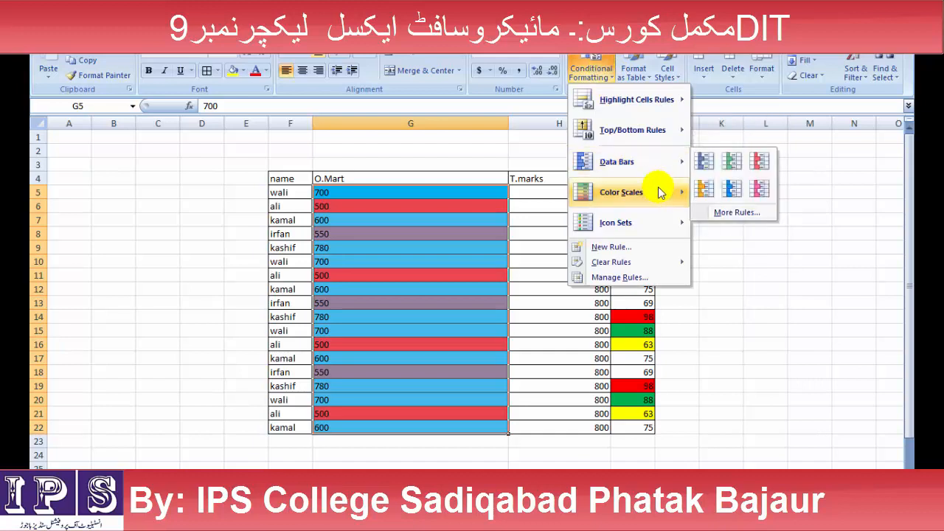
pyautogui.click(730, 211)
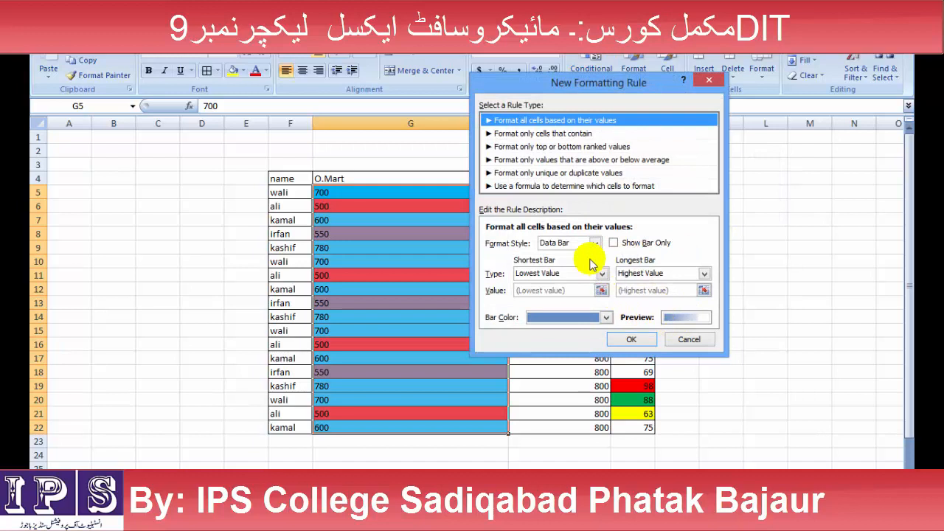
pyautogui.click(562, 243)
pyautogui.click(558, 263)
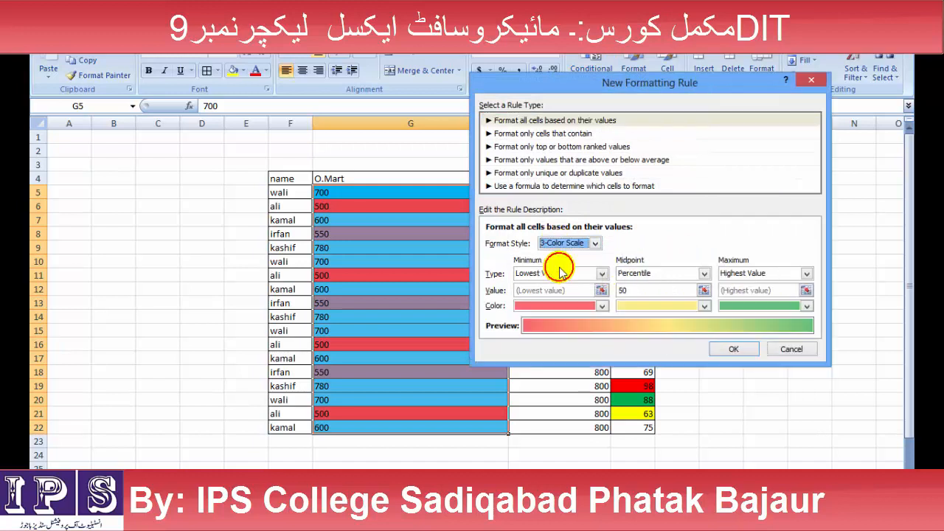
# Step: Color the scale red for the minimum, light blue for the midpoint and yellow for the maximum, and apply it to G5:G22
pyautogui.click(576, 308)
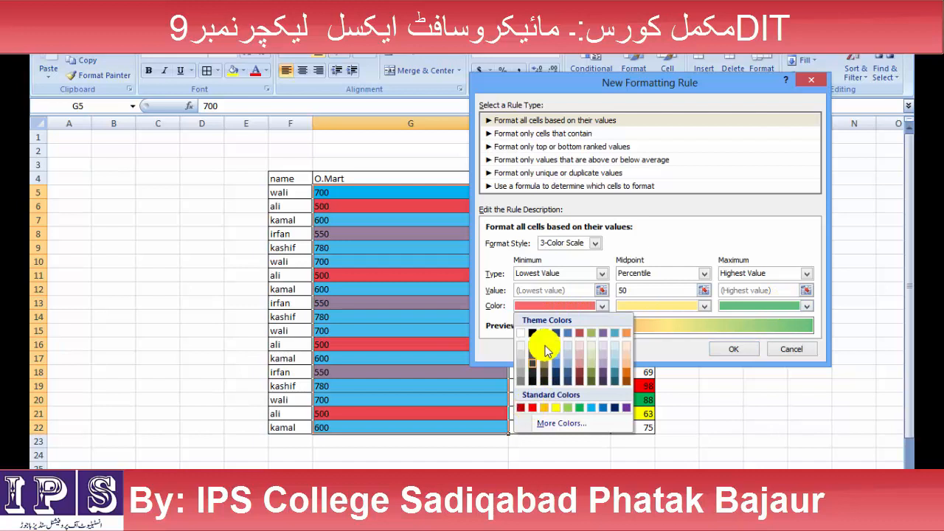
pyautogui.click(502, 344)
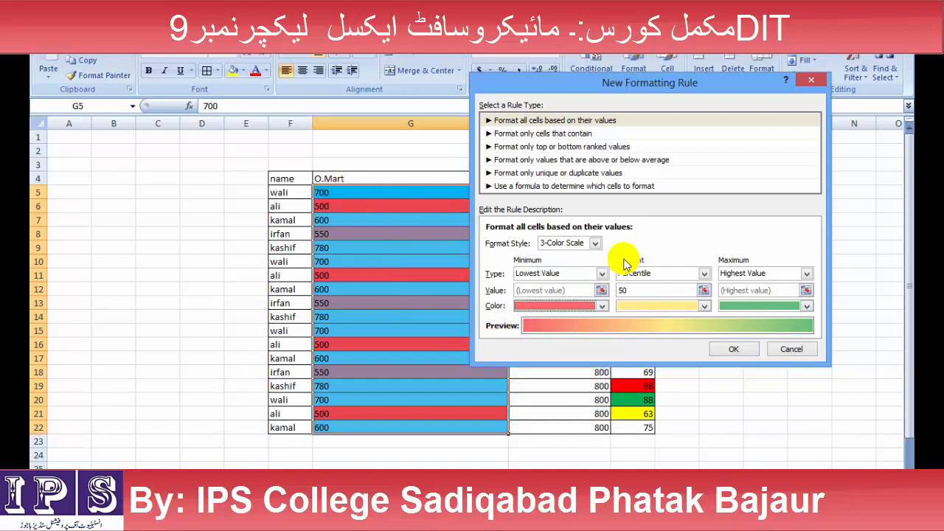
pyautogui.click(588, 309)
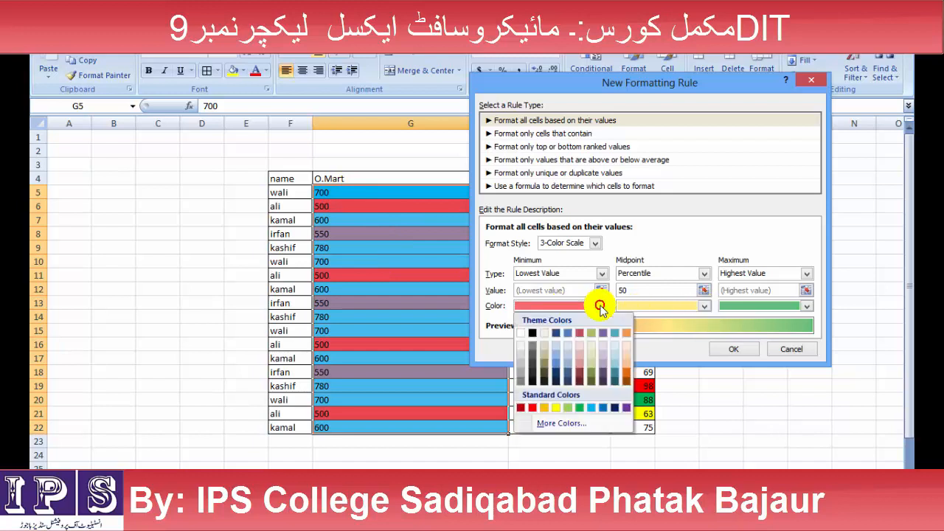
pyautogui.click(541, 394)
pyautogui.click(693, 302)
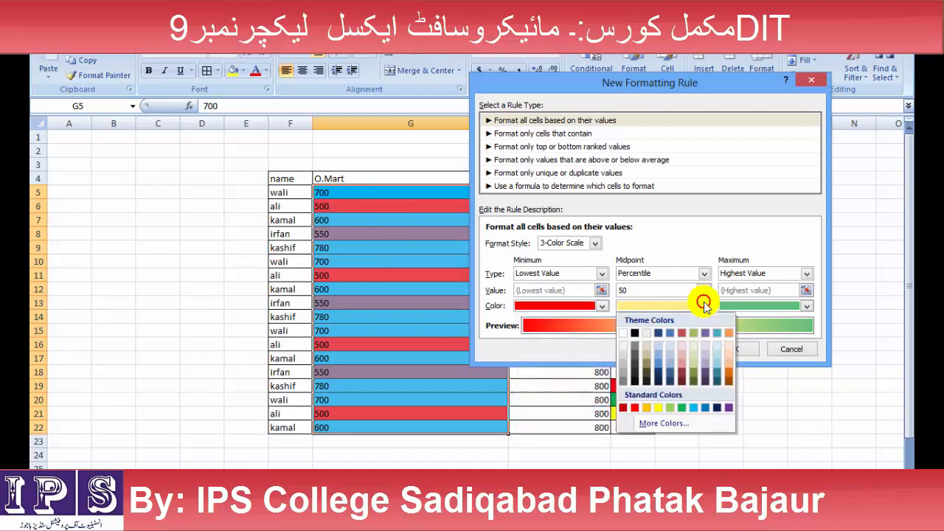
pyautogui.click(693, 407)
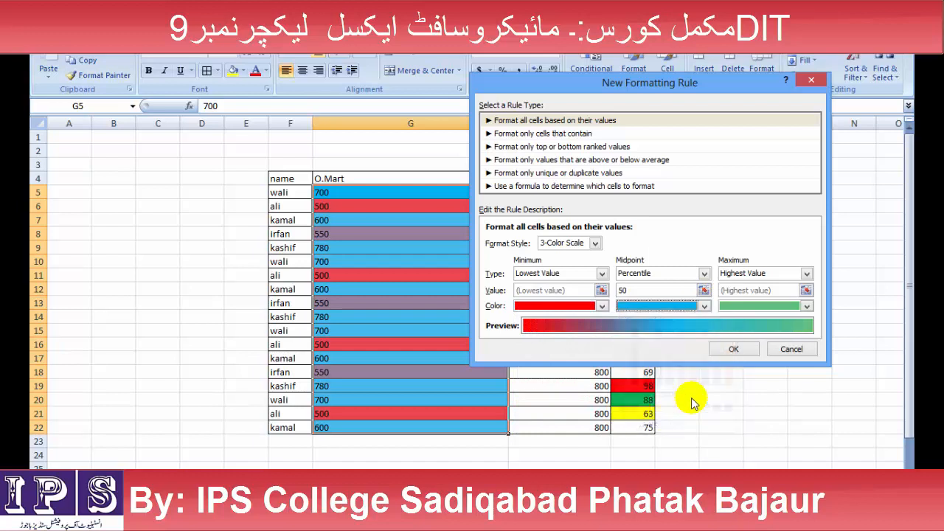
pyautogui.click(807, 306)
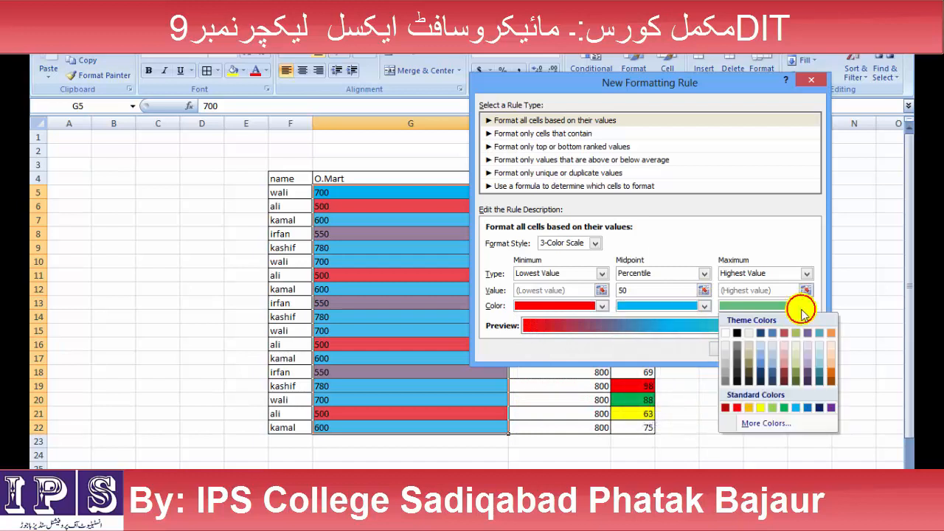
pyautogui.click(760, 407)
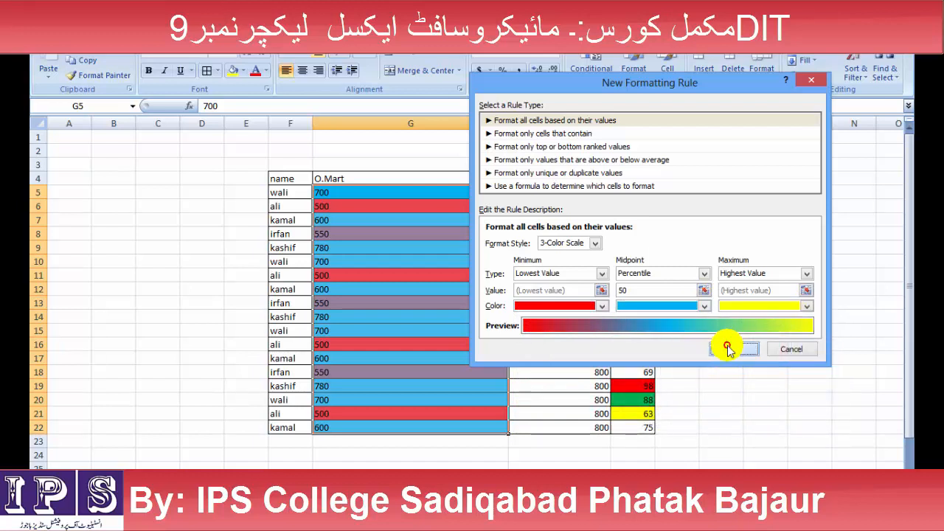
pyautogui.click(728, 350)
pyautogui.click(553, 344)
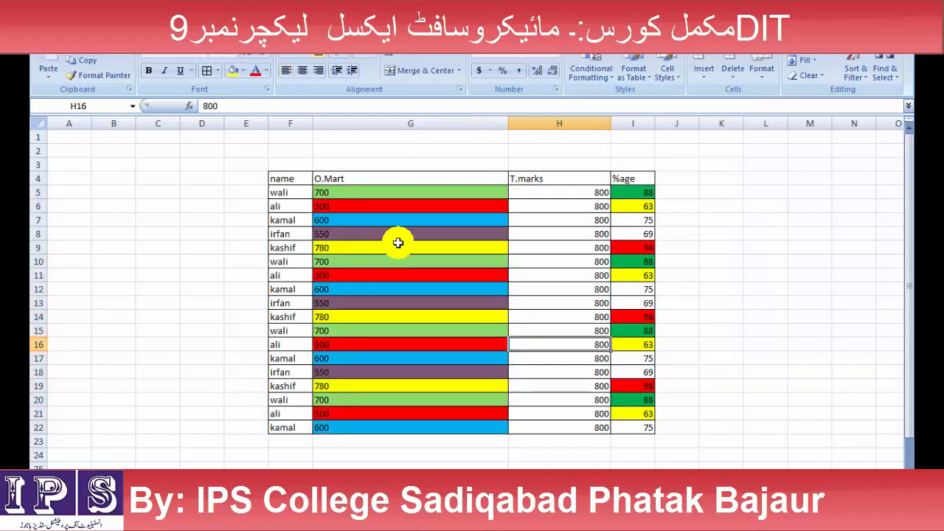
# Step: Undo the 3-color scale rules applied to G5:G22
pyautogui.click(370, 192)
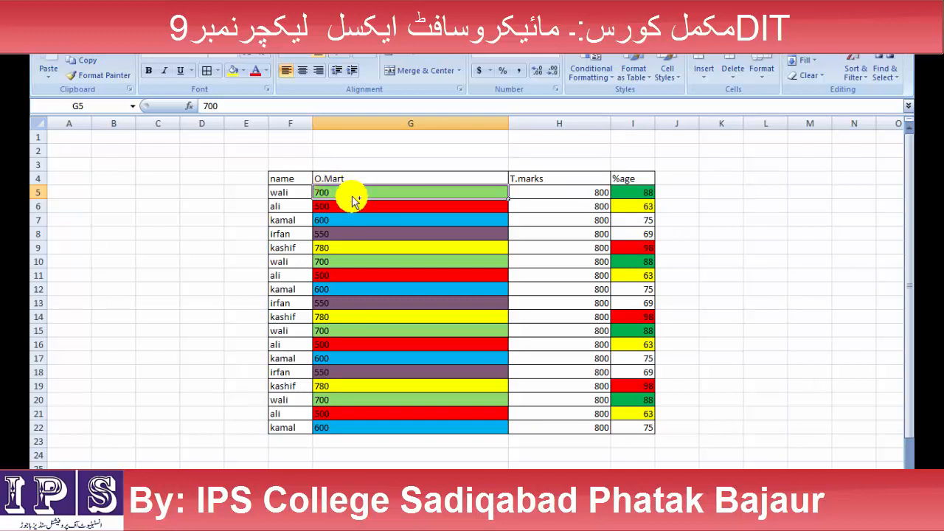
pyautogui.hotkey('ctrl', 'z')
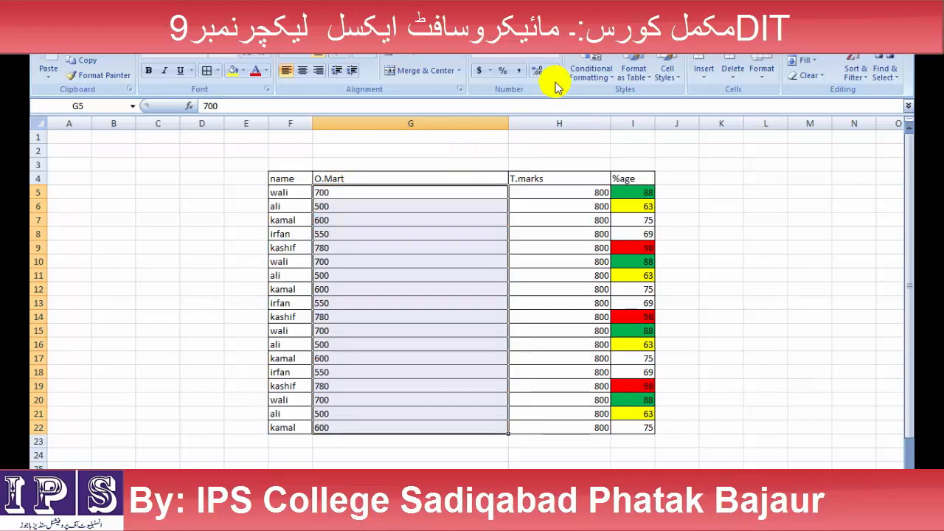
pyautogui.click(599, 68)
pyautogui.moveTo(651, 194)
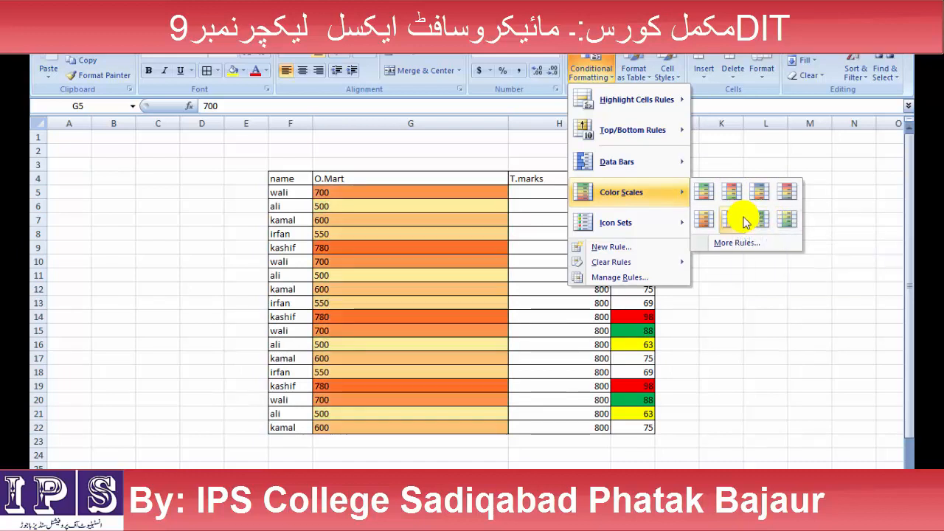
pyautogui.click(727, 242)
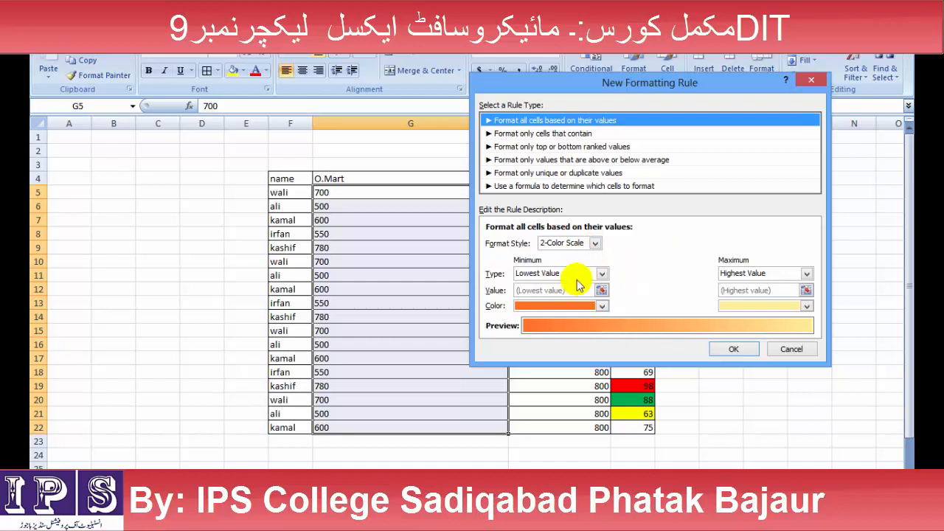
pyautogui.click(811, 82)
# Step: Apply the five-level bar ratings icon set to the obtained marks in G5:G22 and widen column G
pyautogui.click(589, 72)
pyautogui.moveTo(636, 233)
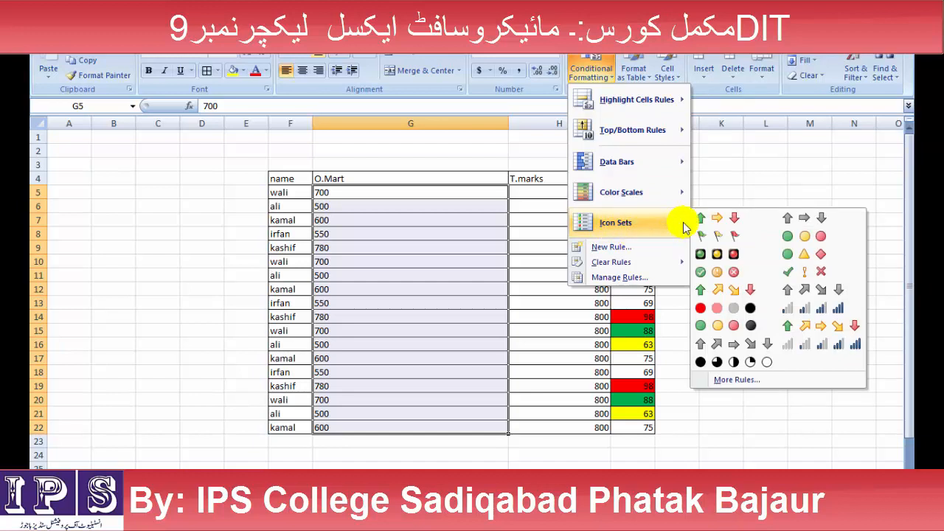
pyautogui.click(830, 345)
pyautogui.moveTo(508, 124); pyautogui.dragTo(555, 126)
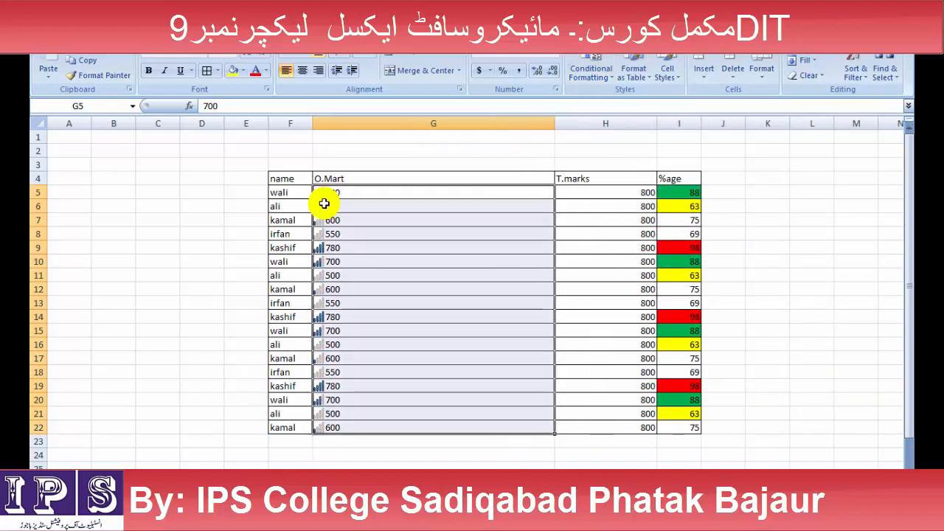
pyautogui.click(318, 244)
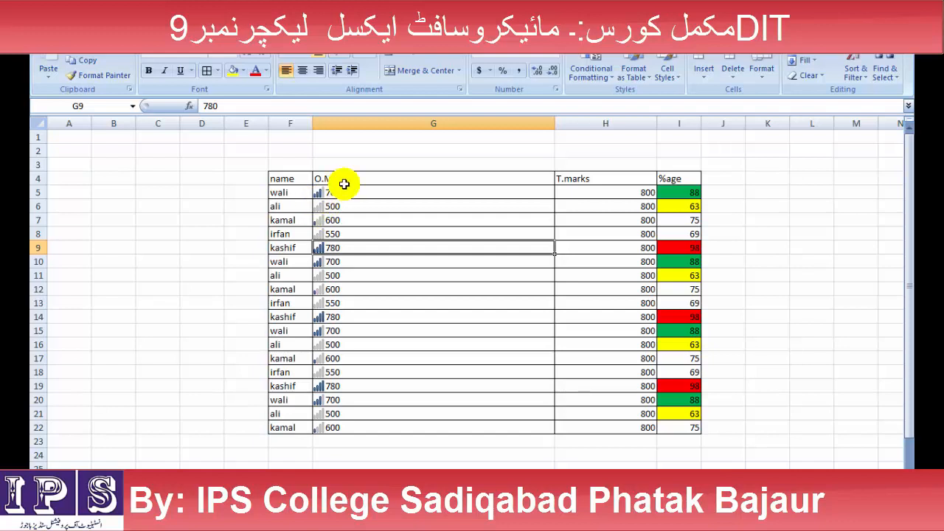
pyautogui.moveTo(349, 182); pyautogui.dragTo(368, 431)
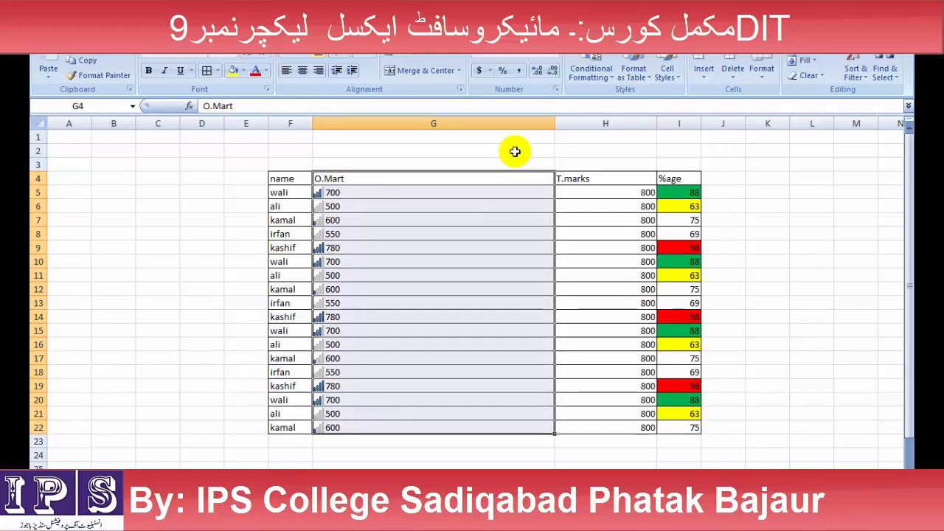
pyautogui.click(586, 70)
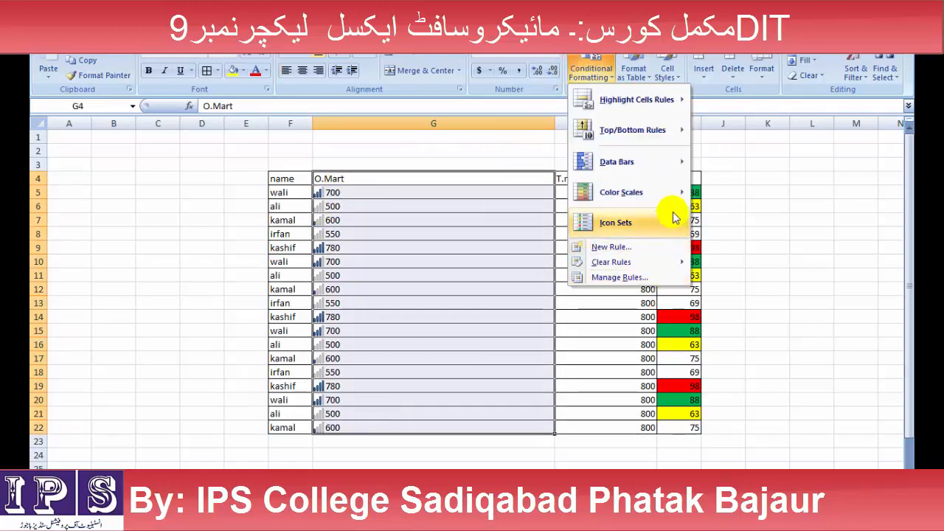
pyautogui.moveTo(674, 218)
pyautogui.click(728, 376)
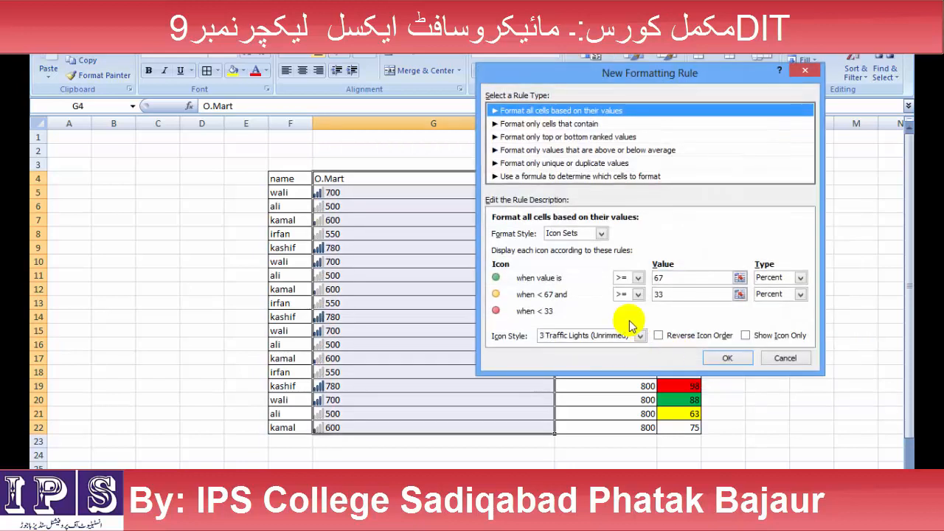
pyautogui.moveTo(658, 72); pyautogui.dragTo(432, 50)
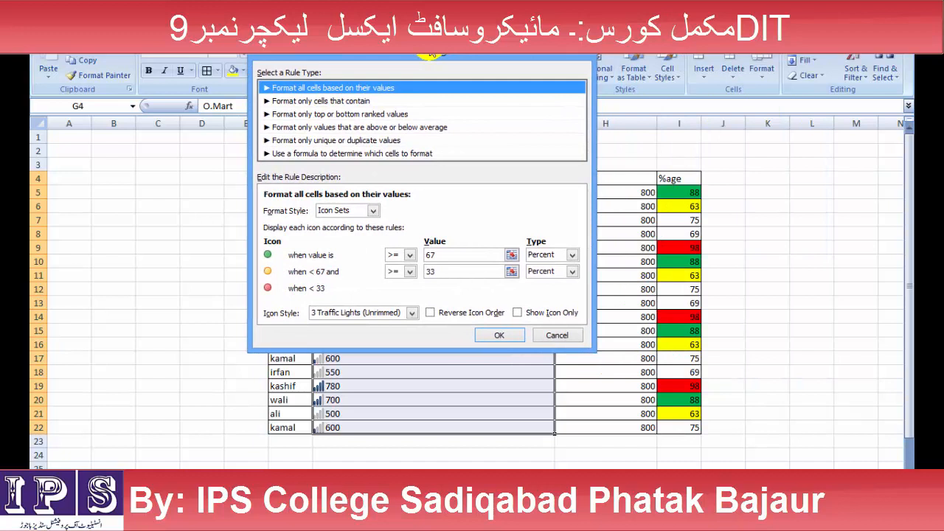
pyautogui.click(592, 56)
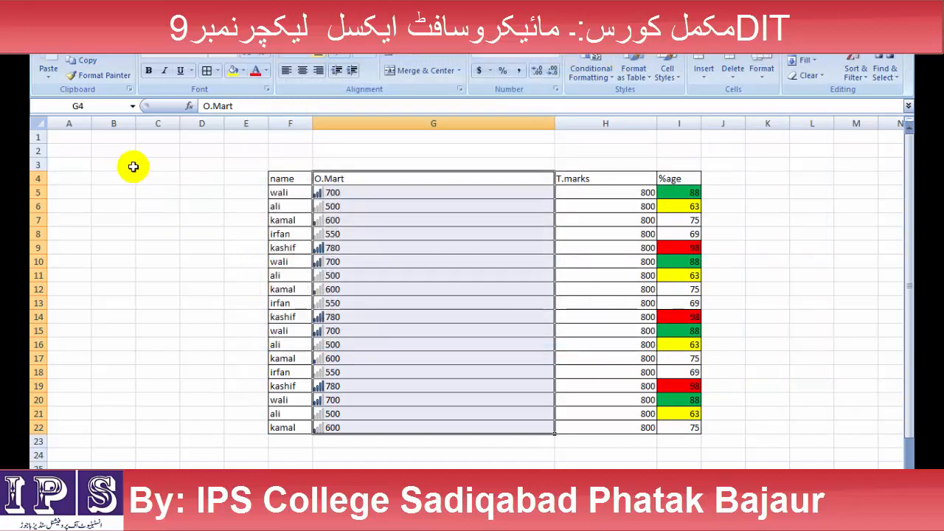
# Step: Enter the comparison operators >, <, >= and <= in cells B3 to B6, one per cell
pyautogui.click(133, 166)
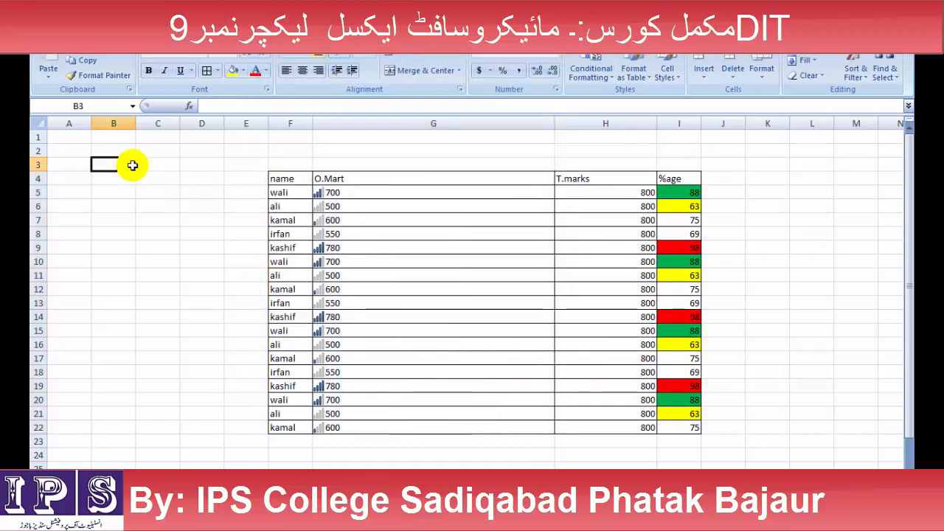
pyautogui.write('>')
pyautogui.press('Return')
pyautogui.write('N')
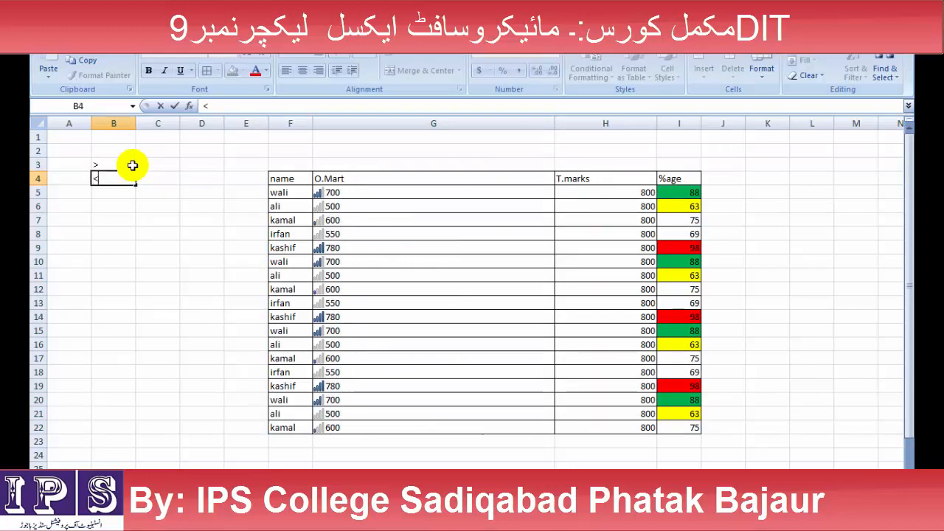
pyautogui.press('Return')
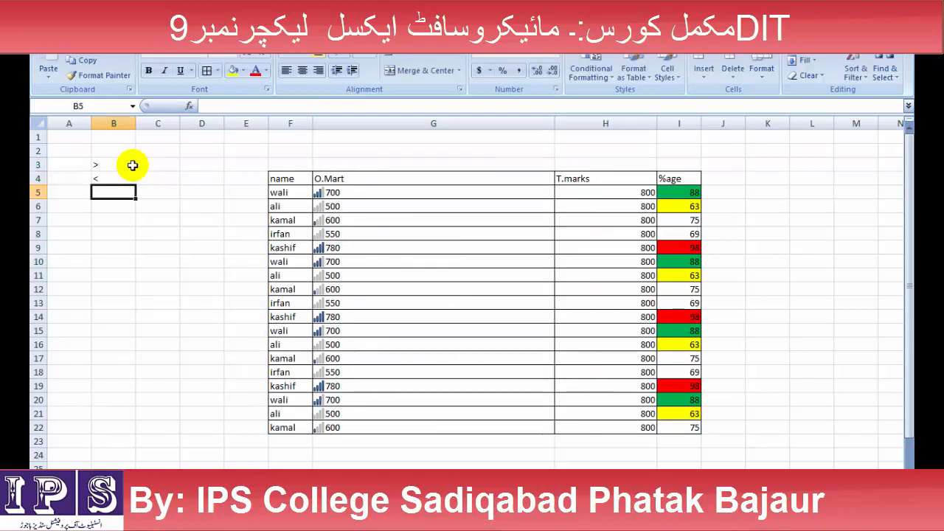
pyautogui.write('>=')
pyautogui.press('Return')
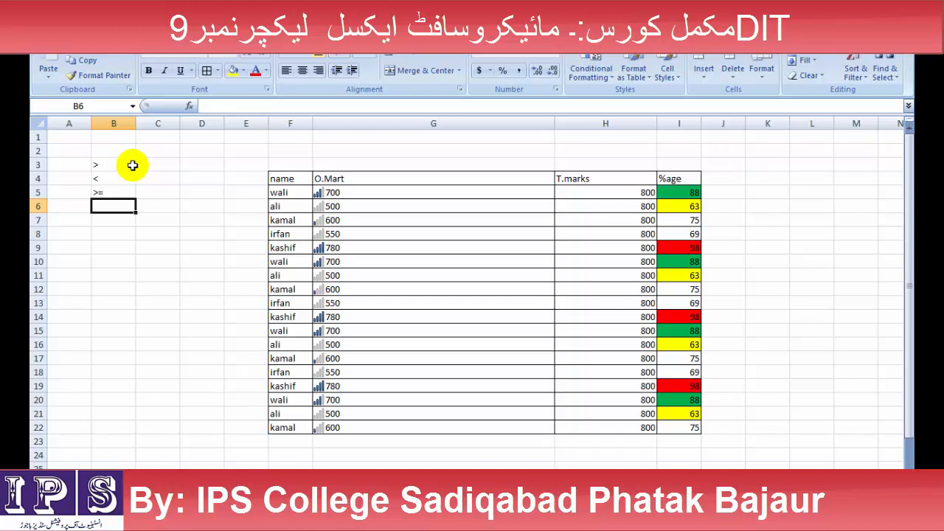
pyautogui.write('<=')
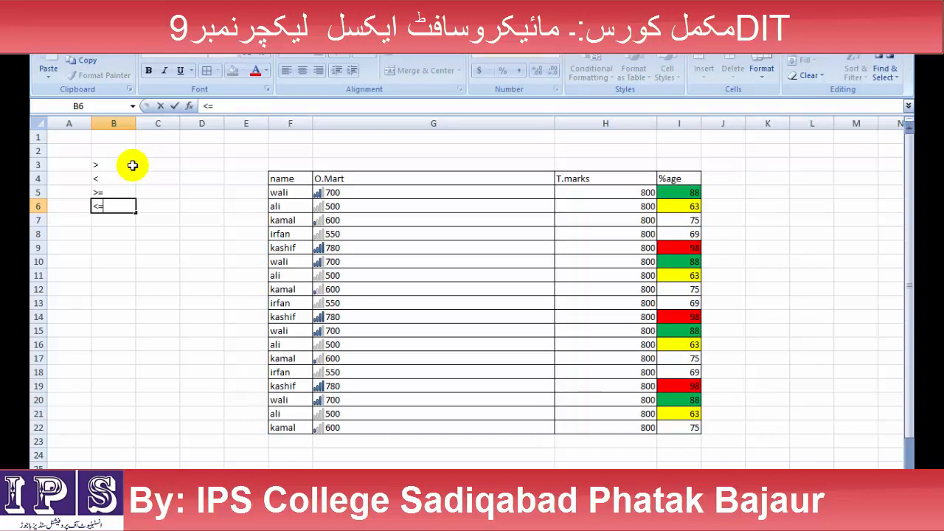
pyautogui.press('Return')
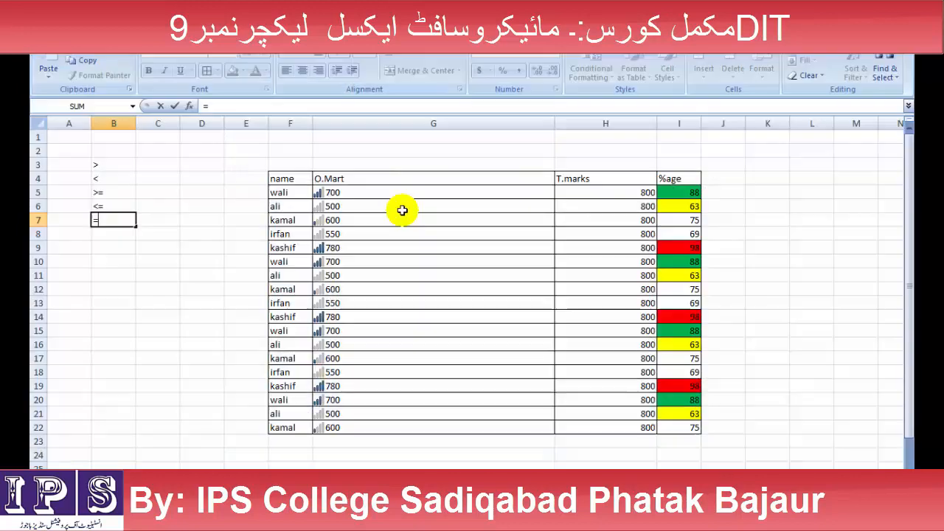
pyautogui.moveTo(362, 182); pyautogui.dragTo(371, 315)
pyautogui.click(372, 289)
pyautogui.moveTo(344, 191); pyautogui.dragTo(373, 430)
pyautogui.press('Escape')
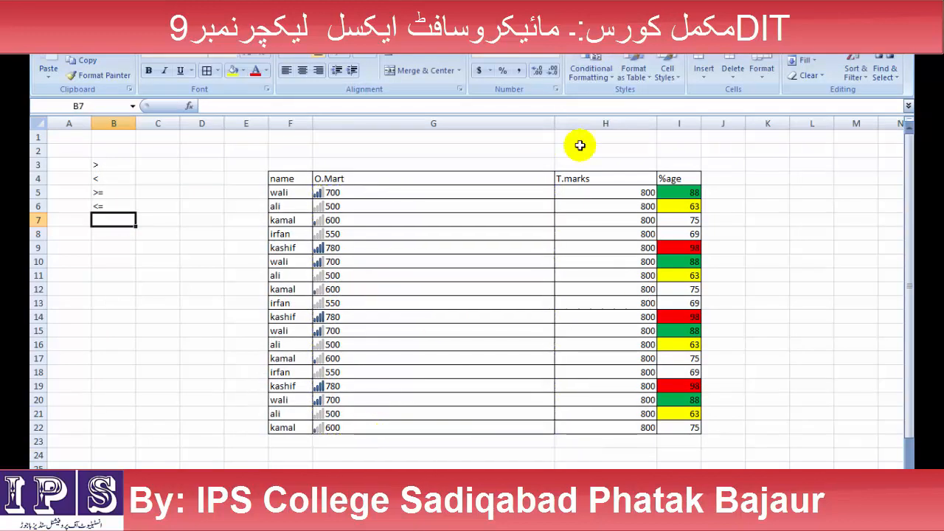
# Step: Start a custom icon set formatting rule for the obtained marks in G5:G22
pyautogui.moveTo(357, 192); pyautogui.dragTo(369, 428)
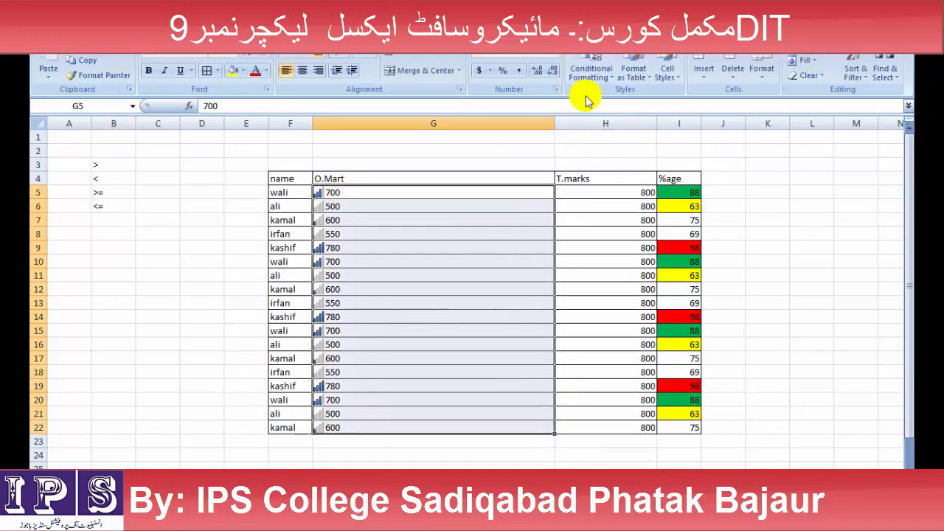
pyautogui.click(590, 72)
pyautogui.moveTo(641, 221)
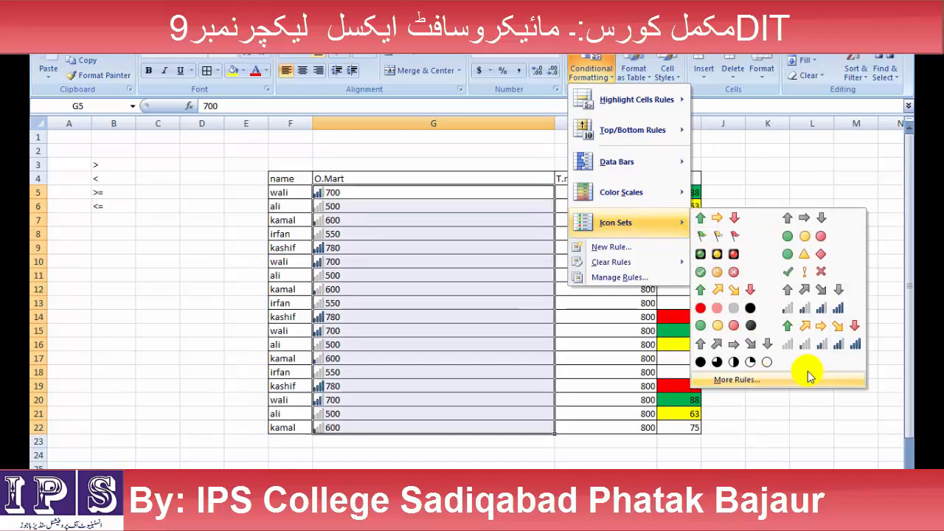
pyautogui.click(737, 379)
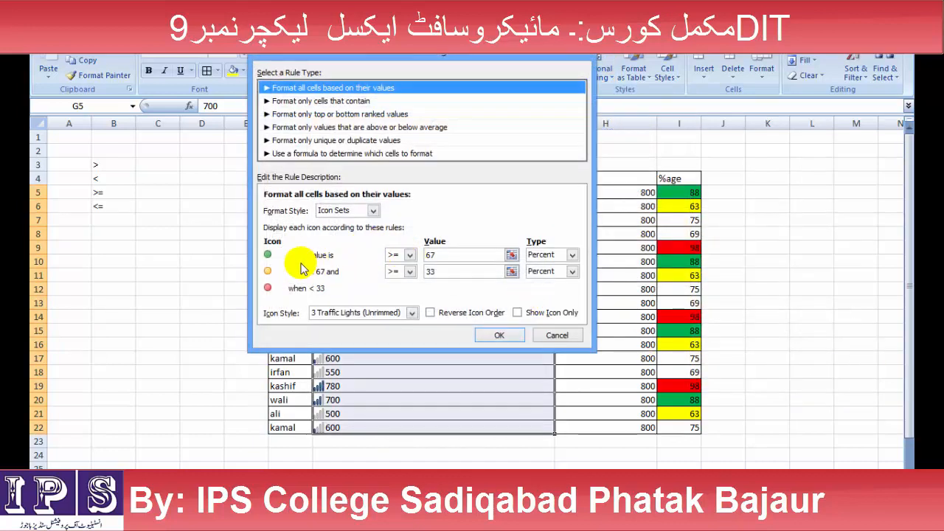
pyautogui.doubleClick(447, 255)
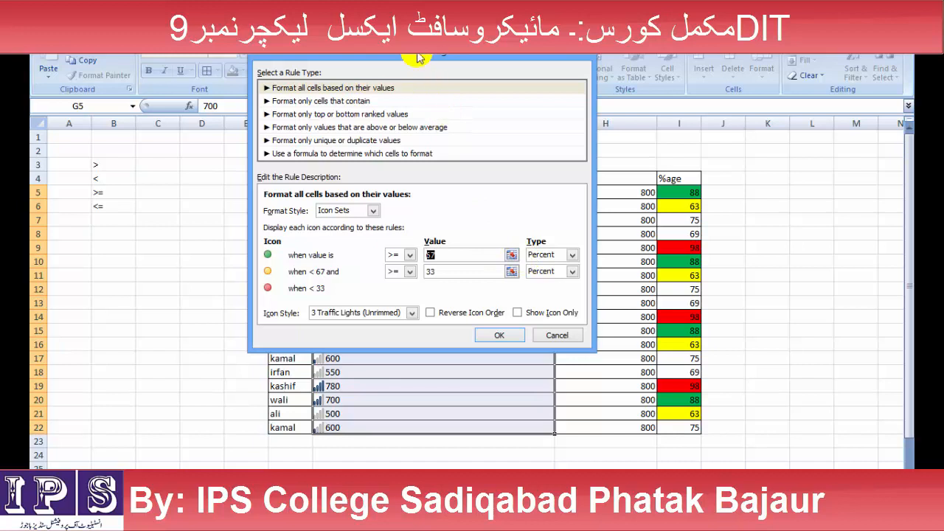
pyautogui.moveTo(413, 59); pyautogui.dragTo(623, 29)
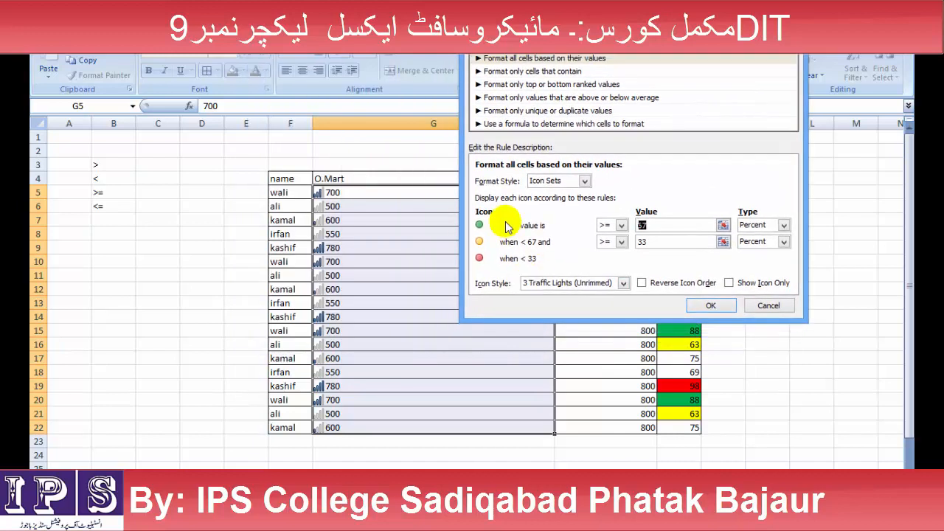
# Step: Set the green icon's threshold type to Number in the icon set rule
pyautogui.click(783, 223)
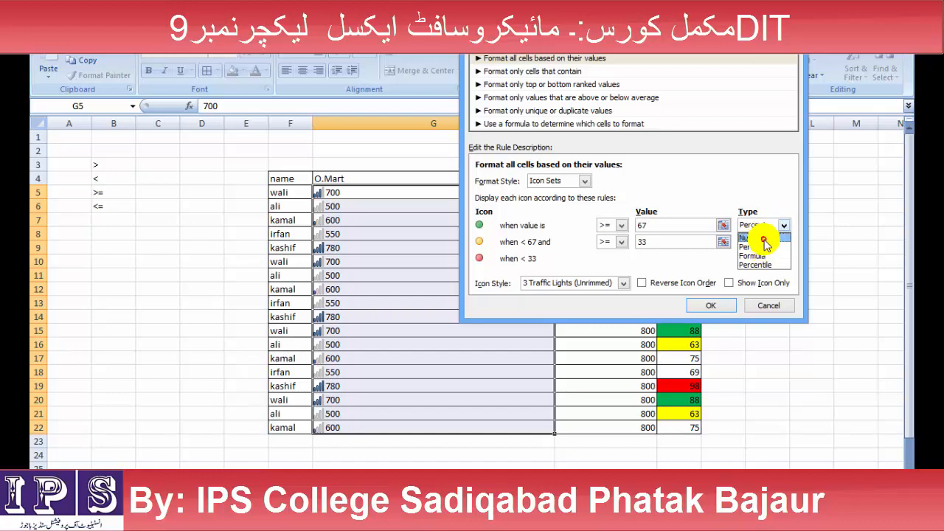
pyautogui.click(764, 238)
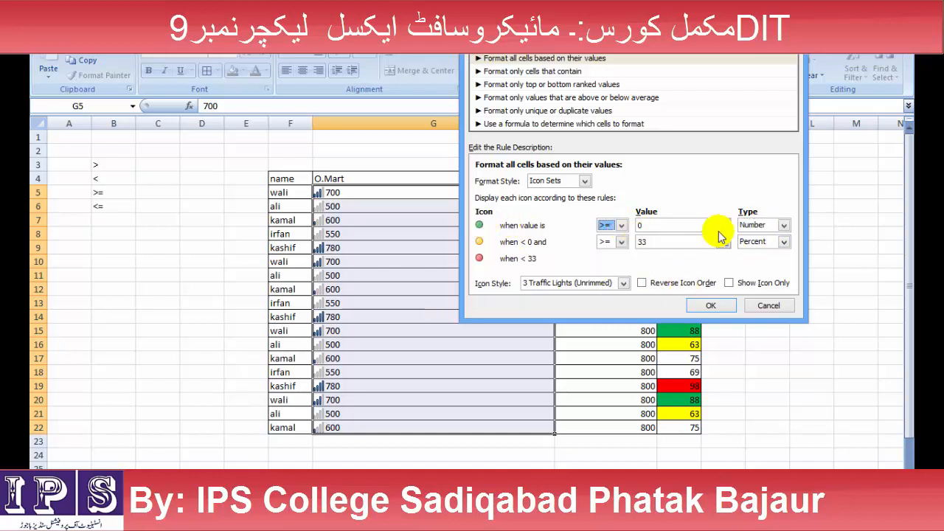
pyautogui.press('Escape')
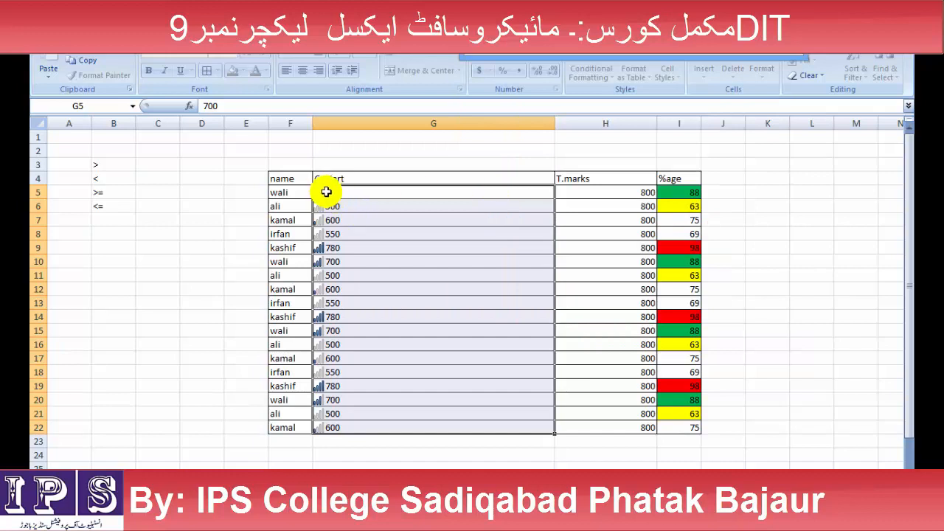
pyautogui.click(790, 42)
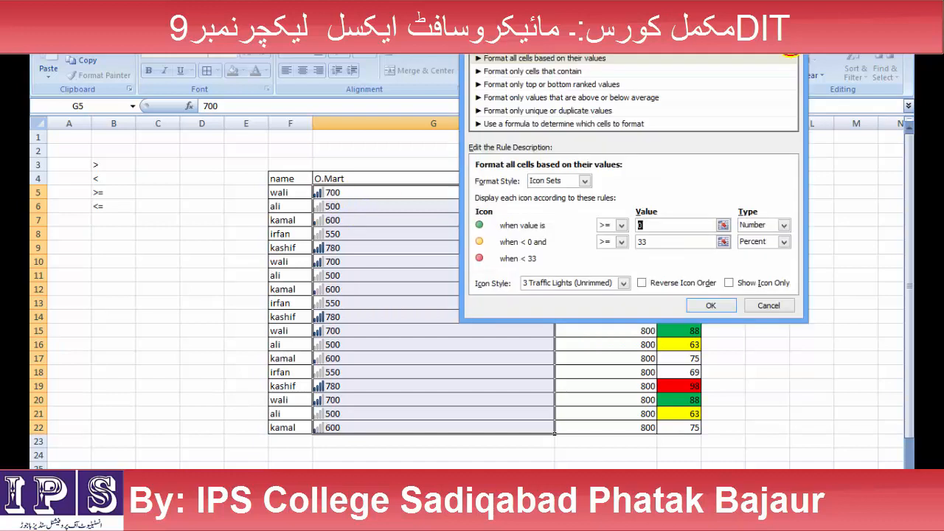
# Step: Try the 3-Color Scale format style for the rule and return it to Icon Sets
pyautogui.click(584, 181)
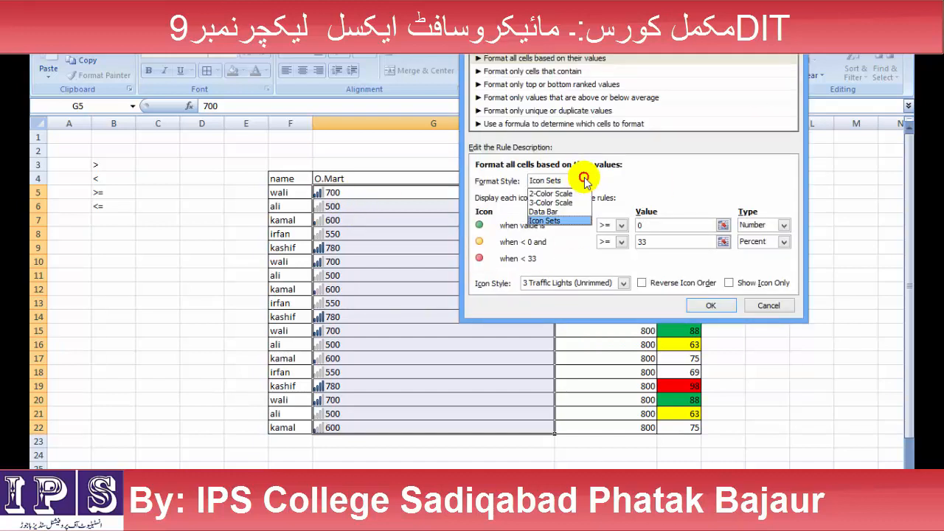
pyautogui.click(586, 182)
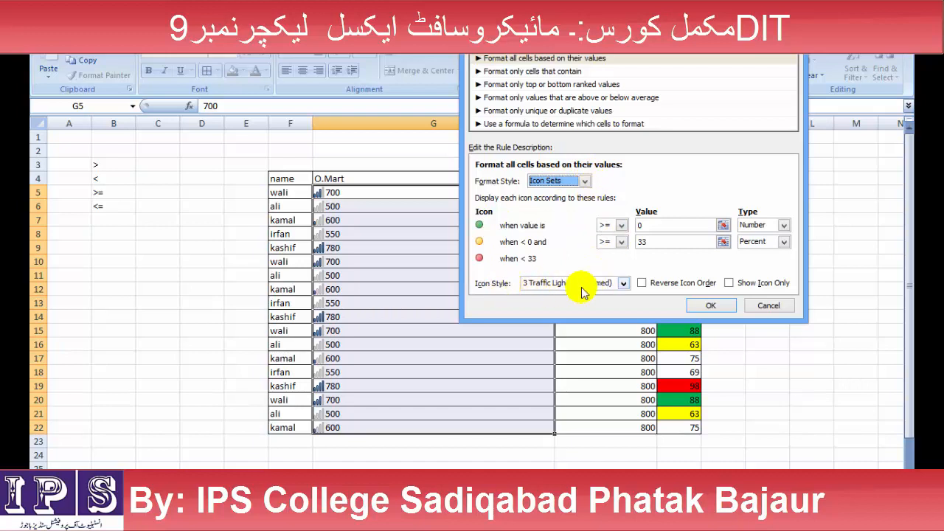
pyautogui.click(625, 283)
pyautogui.click(624, 284)
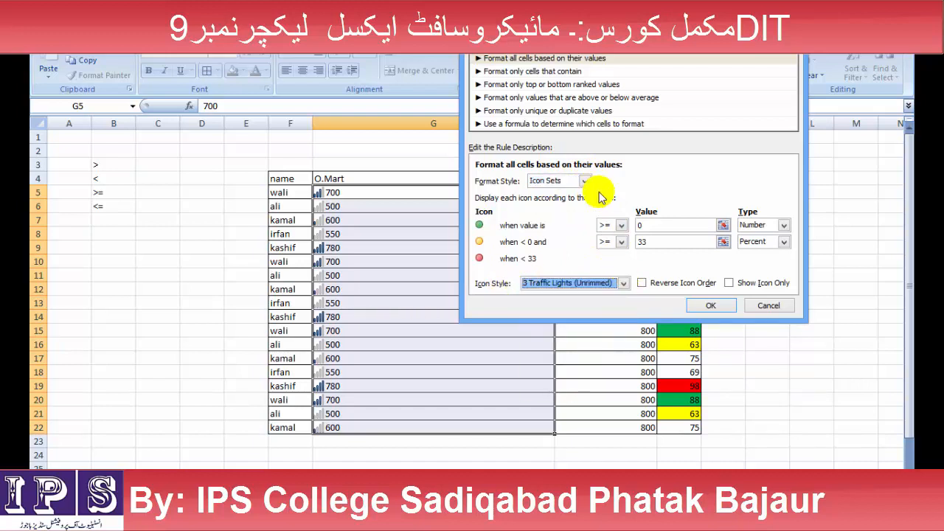
pyautogui.click(558, 182)
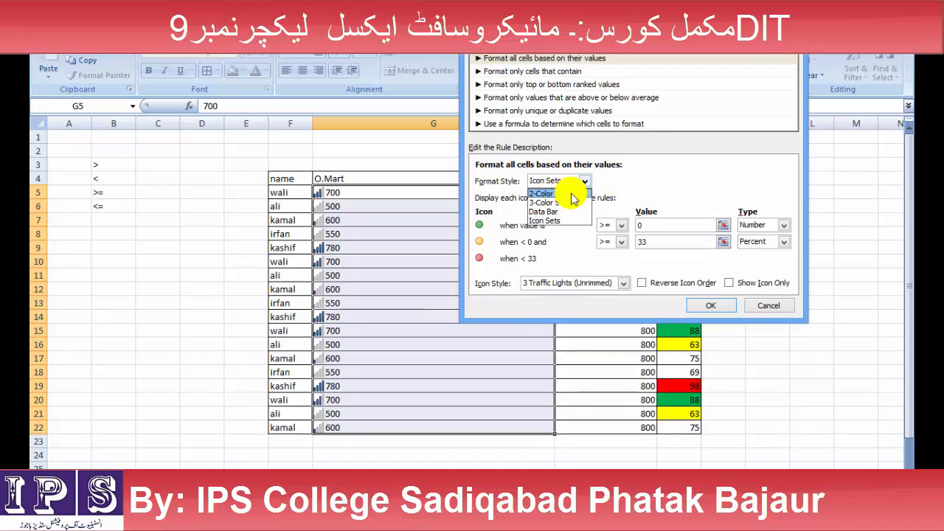
pyautogui.click(569, 202)
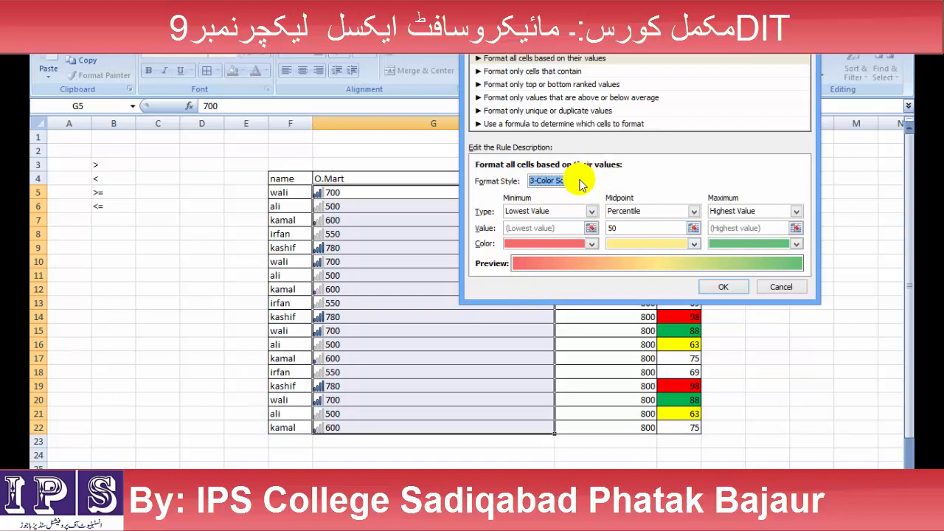
pyautogui.click(580, 182)
pyautogui.click(554, 219)
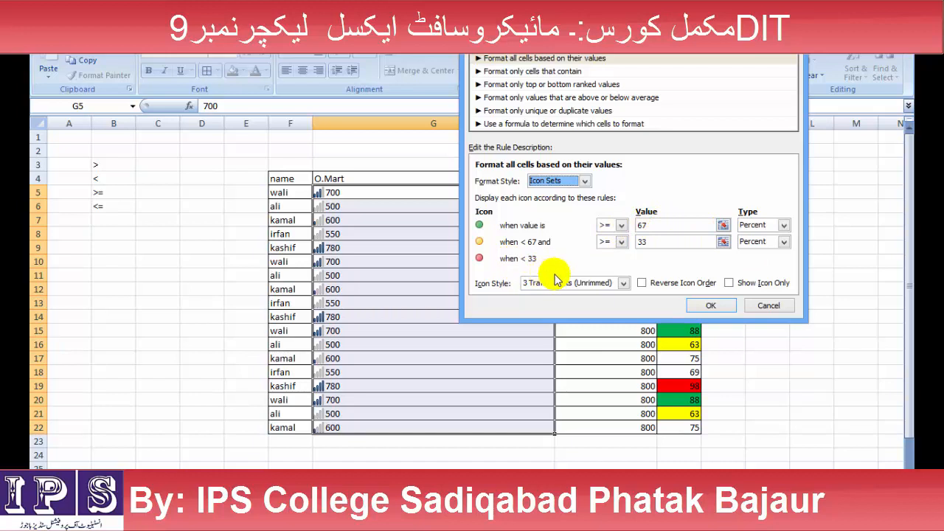
# Step: Try the 3 Symbols (Circled) icon style and settle on 5 Arrows (Colored) for the rule
pyautogui.click(619, 283)
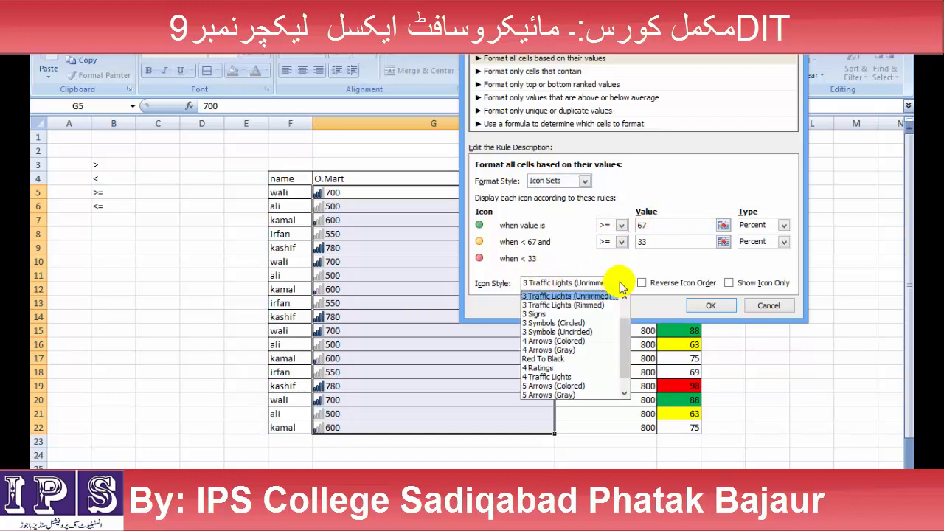
pyautogui.click(557, 323)
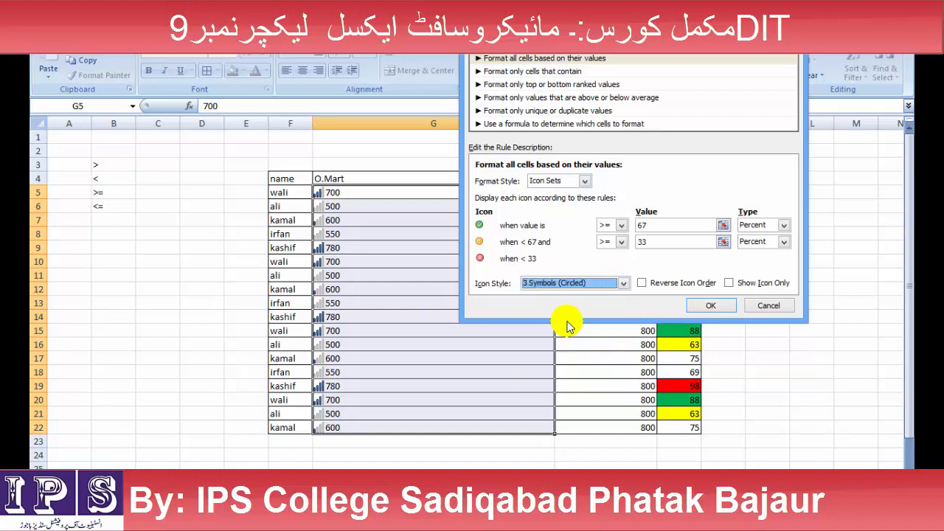
pyautogui.click(622, 283)
pyautogui.click(551, 367)
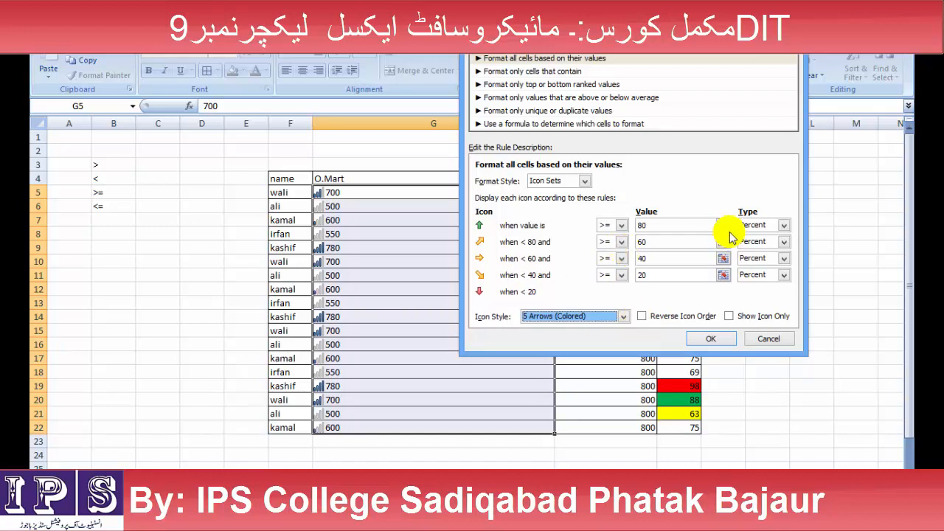
# Step: Try the 4 Arrows (Gray) and 3 Arrows (Colored) icon styles and settle on 3 Flags for the rule
pyautogui.click(782, 227)
pyautogui.click(782, 227)
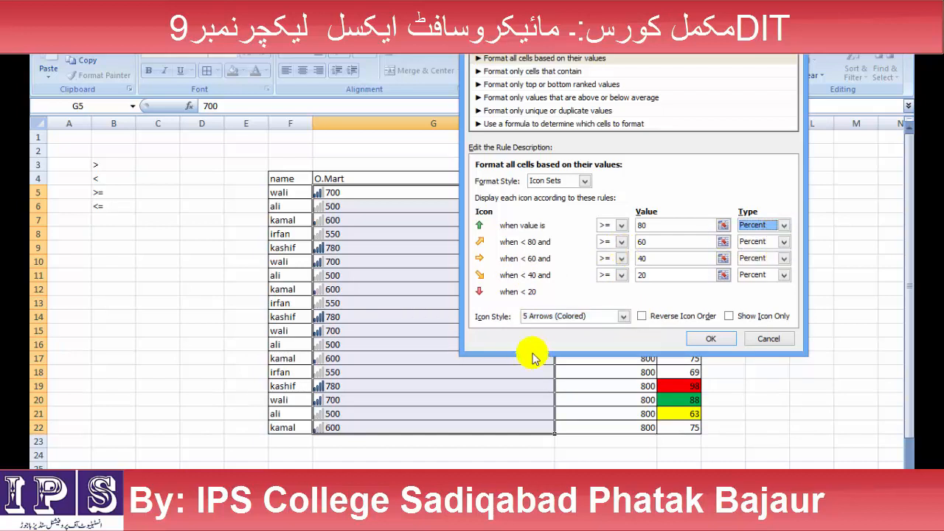
pyautogui.click(617, 316)
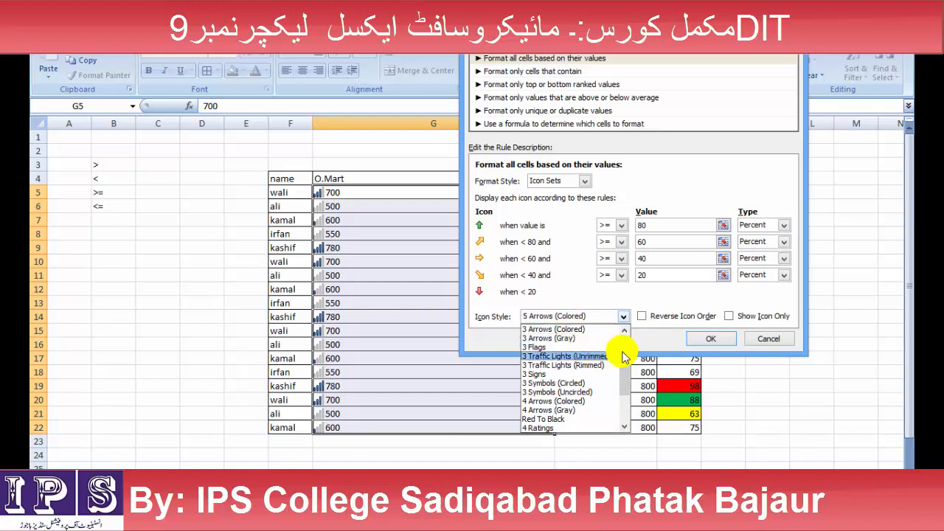
pyautogui.scroll(-2, 579, 384)
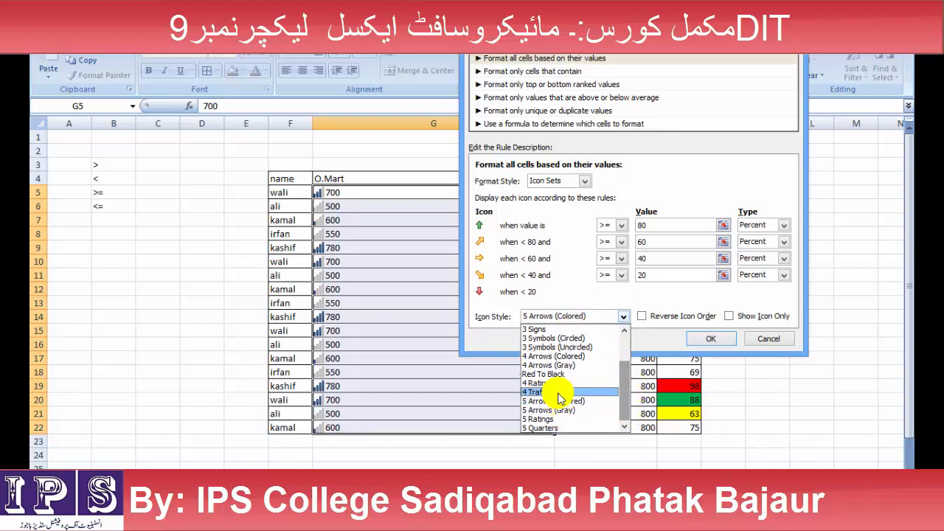
pyautogui.click(554, 365)
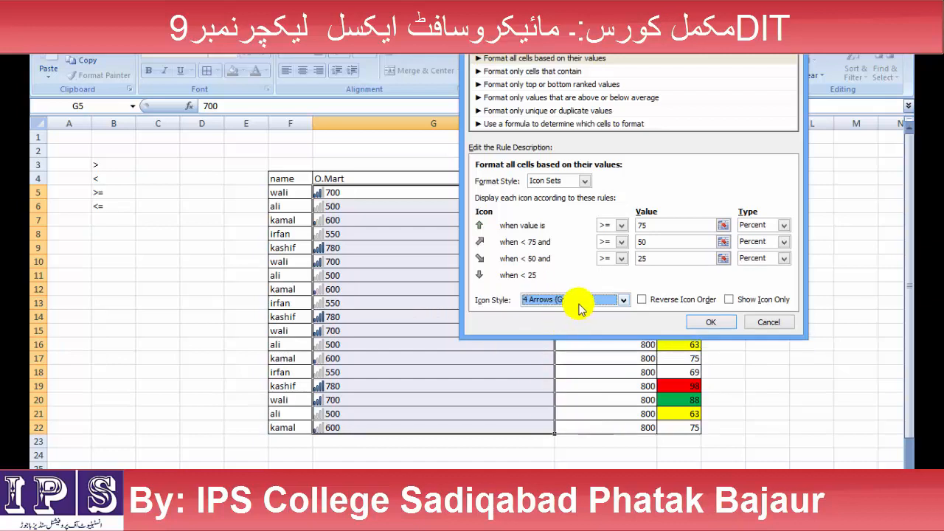
pyautogui.click(623, 300)
pyautogui.click(554, 313)
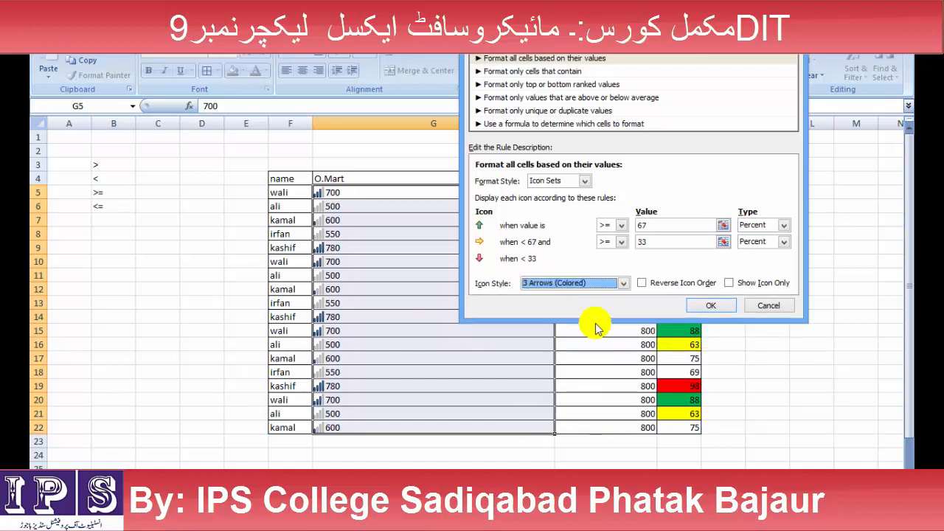
pyautogui.click(623, 283)
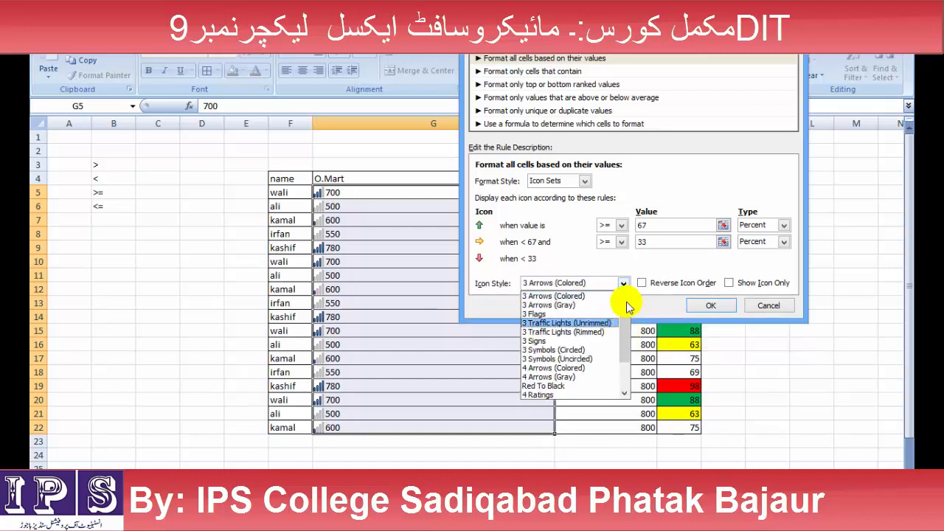
pyautogui.click(572, 316)
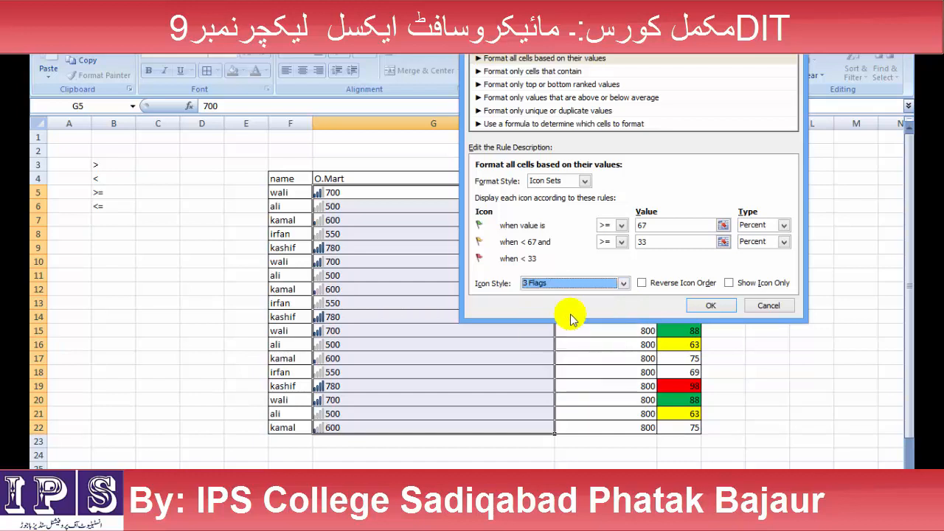
pyautogui.click(621, 226)
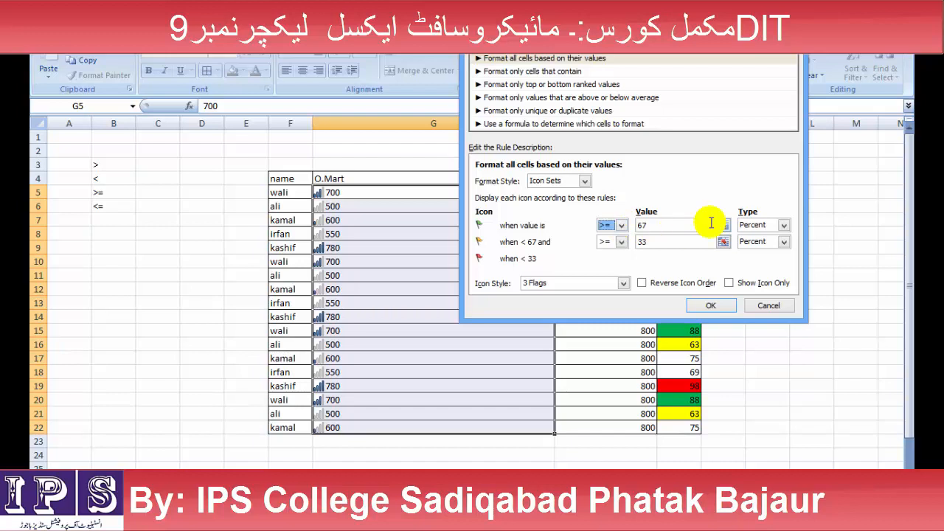
pyautogui.moveTo(698, 227); pyautogui.dragTo(606, 226)
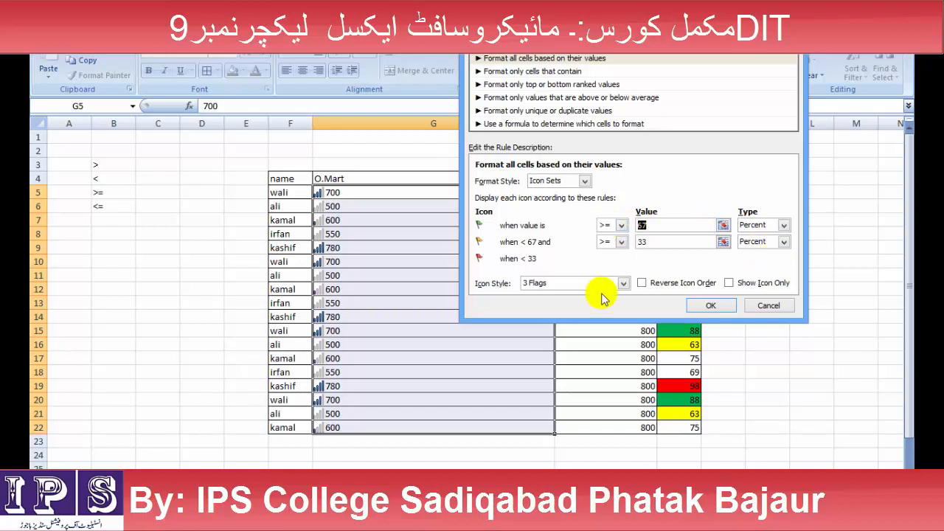
pyautogui.click(584, 181)
pyautogui.click(566, 220)
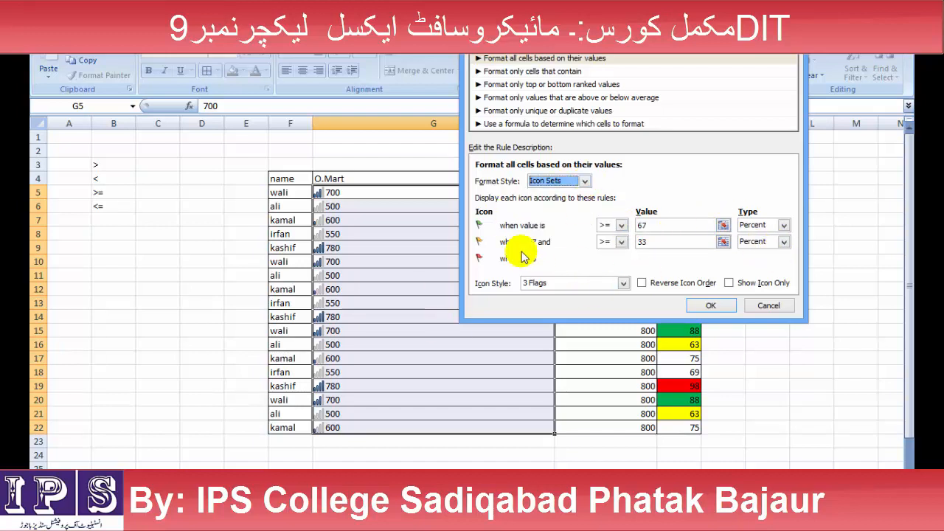
# Step: Try reversing the flag icon order, and switch the rule to 3 Traffic Lights (Unrimmed) with only icons shown
pyautogui.click(672, 283)
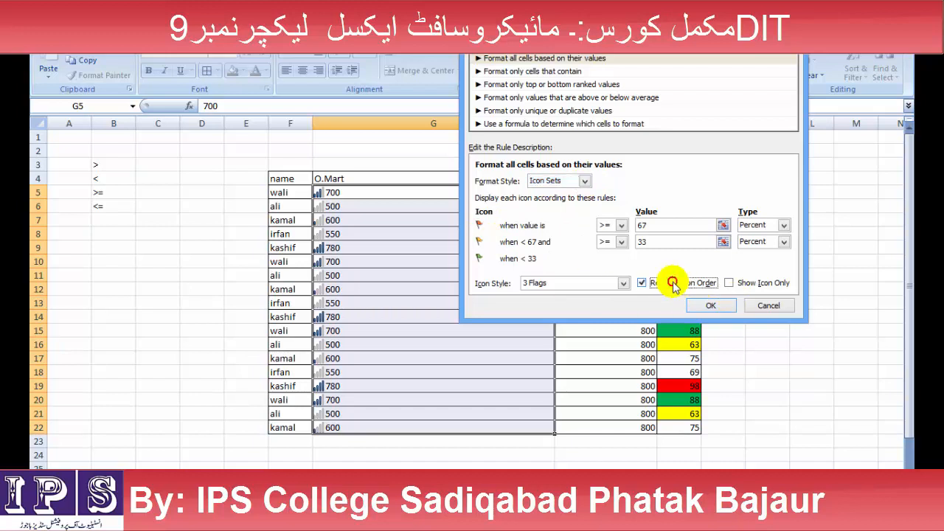
pyautogui.click(674, 283)
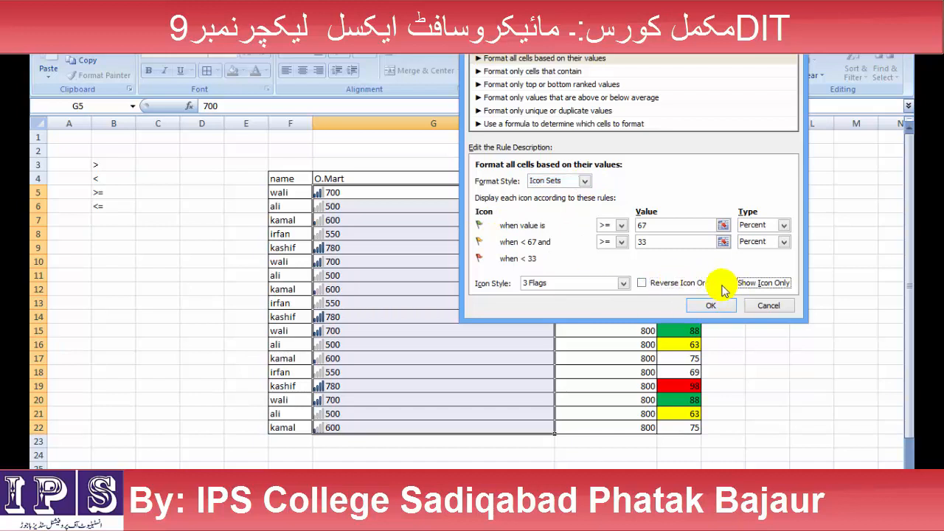
pyautogui.click(575, 283)
pyautogui.click(566, 303)
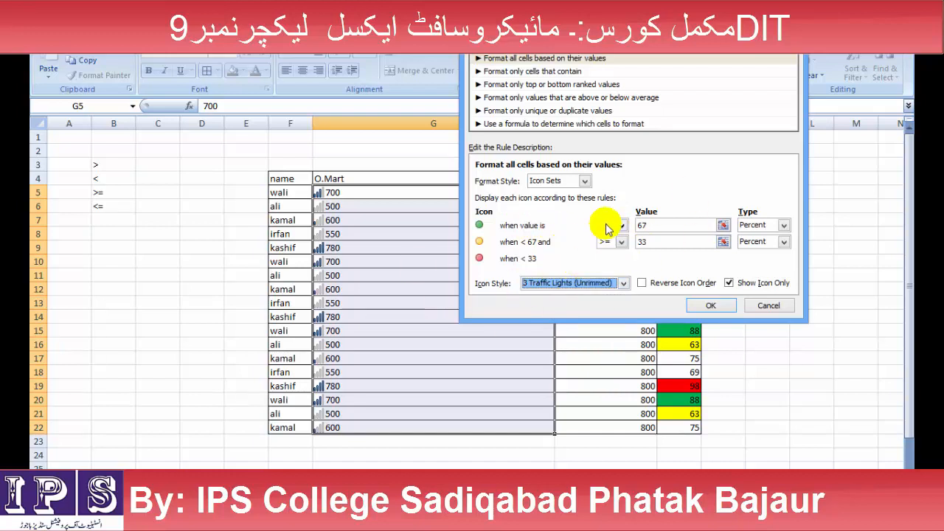
# Step: Try to apply the rule with percent thresholds of >= 700 for the green icon and > 500 for the yellow icon
pyautogui.doubleClick(665, 225)
pyautogui.moveTo(699, 26); pyautogui.dragTo(733, 90)
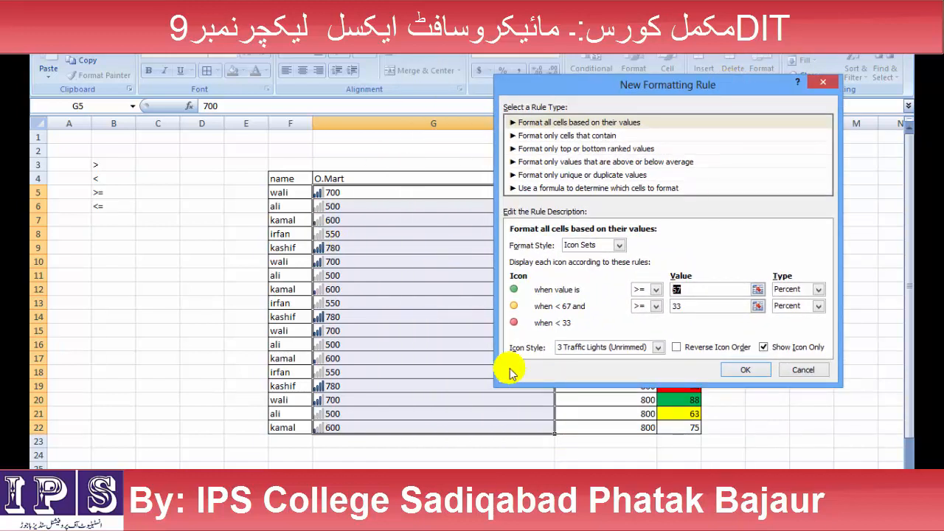
pyautogui.click(708, 289)
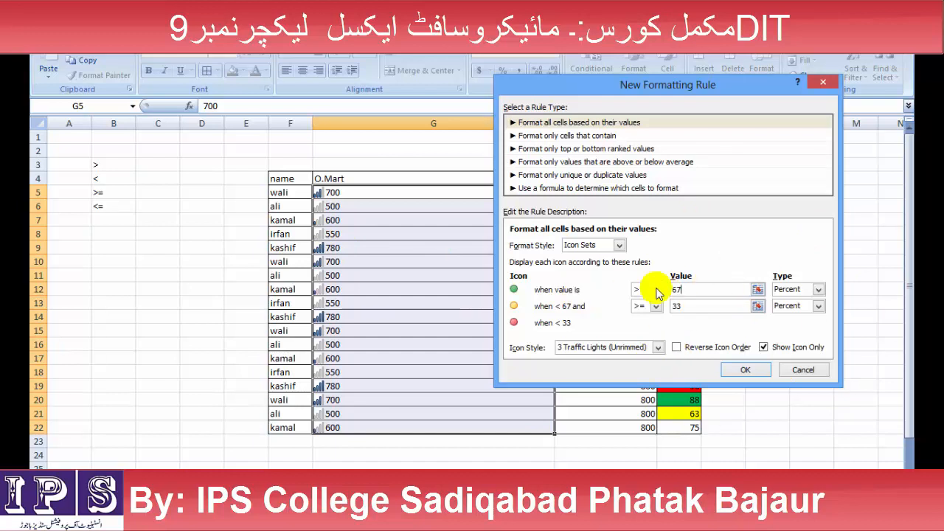
pyautogui.doubleClick(678, 289)
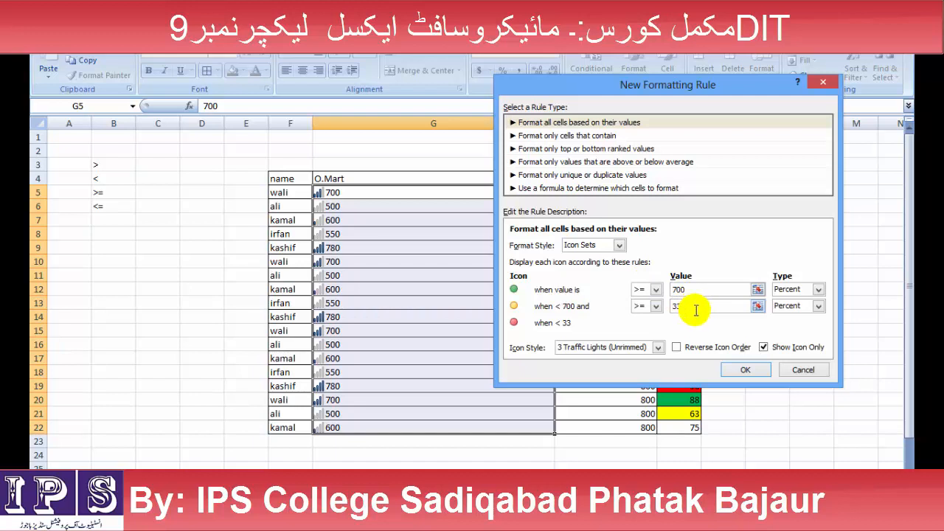
pyautogui.click(655, 306)
pyautogui.click(646, 328)
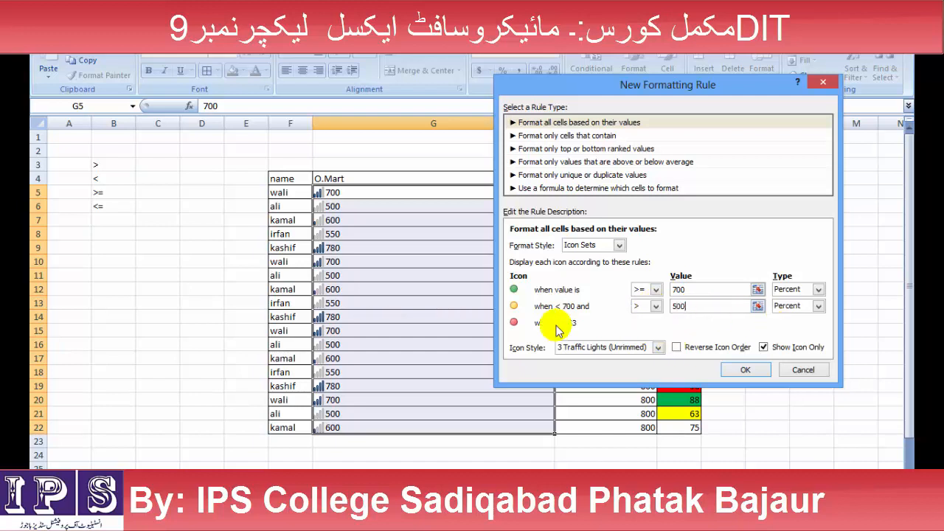
pyautogui.click(744, 373)
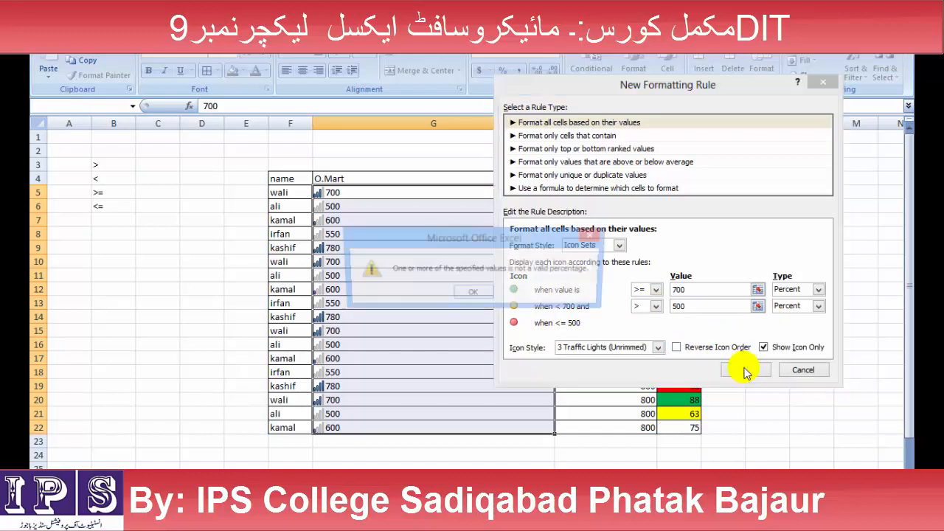
pyautogui.click(458, 295)
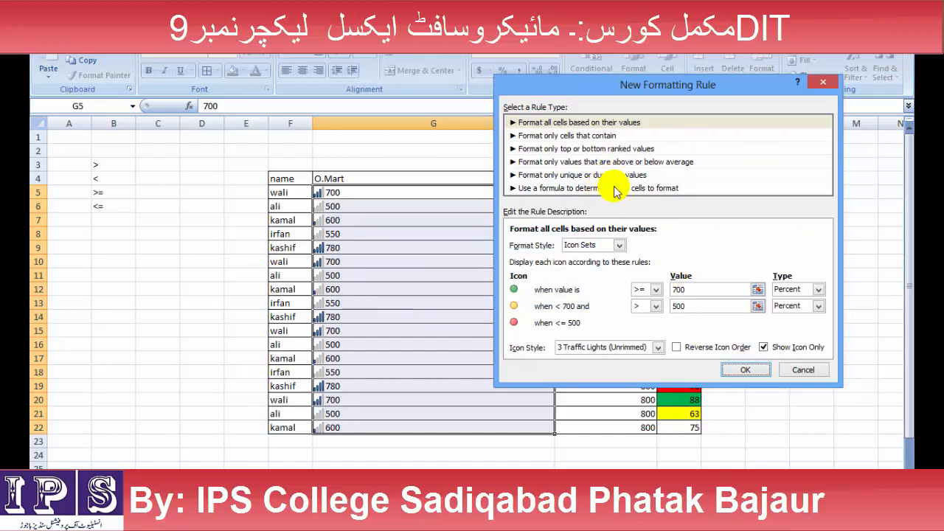
# Step: Reset the rule's icon settings by switching the format style to Data Bar and back to Icon Sets
pyautogui.click(626, 246)
pyautogui.click(583, 276)
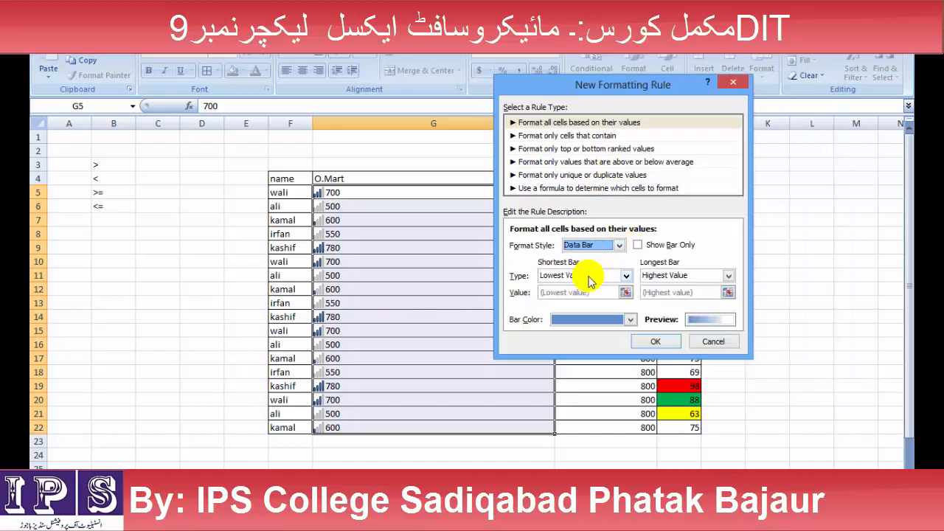
pyautogui.click(617, 245)
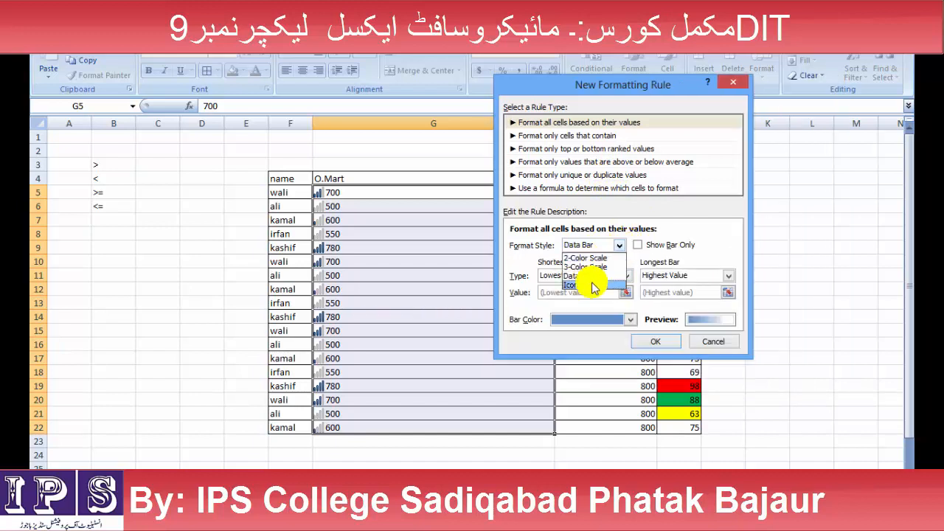
pyautogui.click(588, 284)
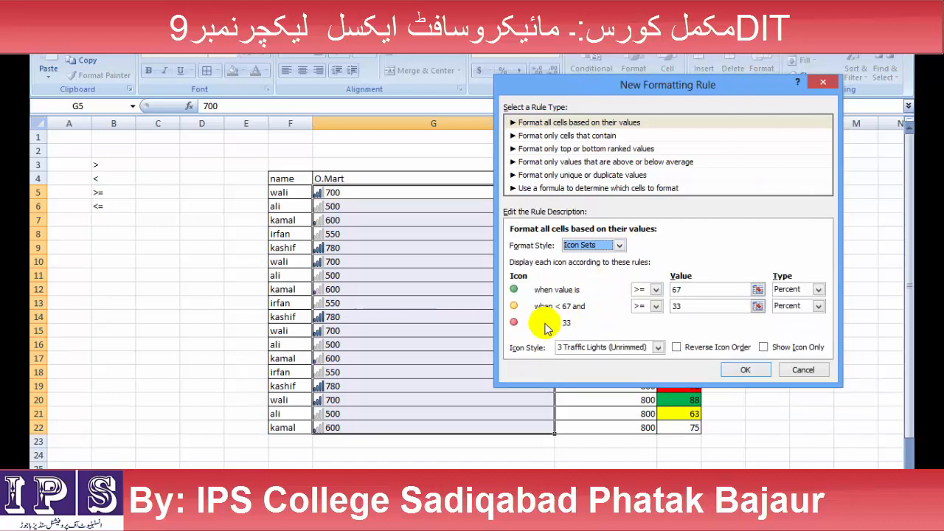
# Step: Set the rule's icon style to Red To Black and apply it to the obtained marks in G5:G22
pyautogui.click(571, 347)
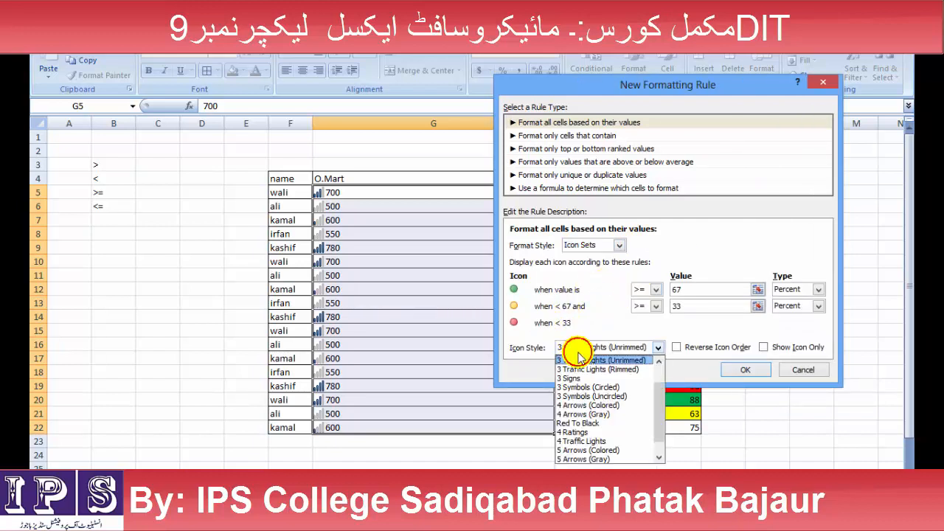
pyautogui.click(595, 423)
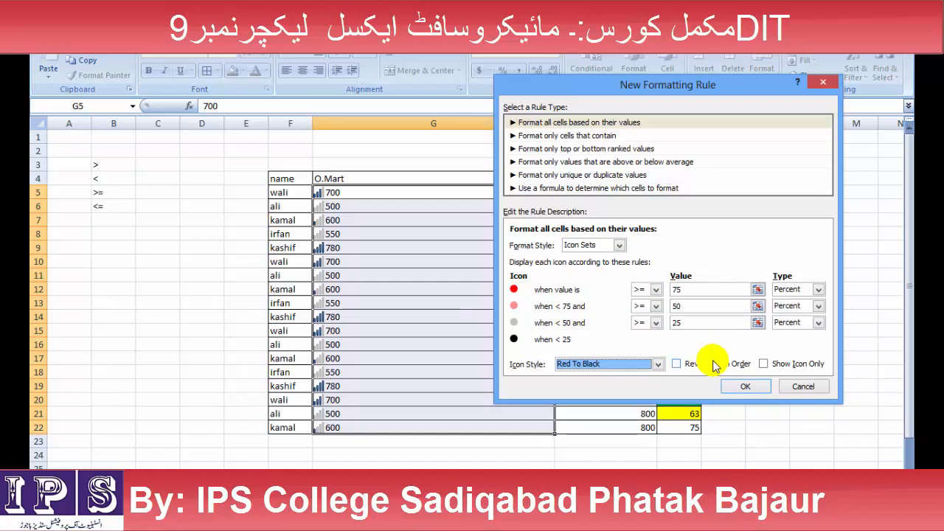
pyautogui.click(676, 363)
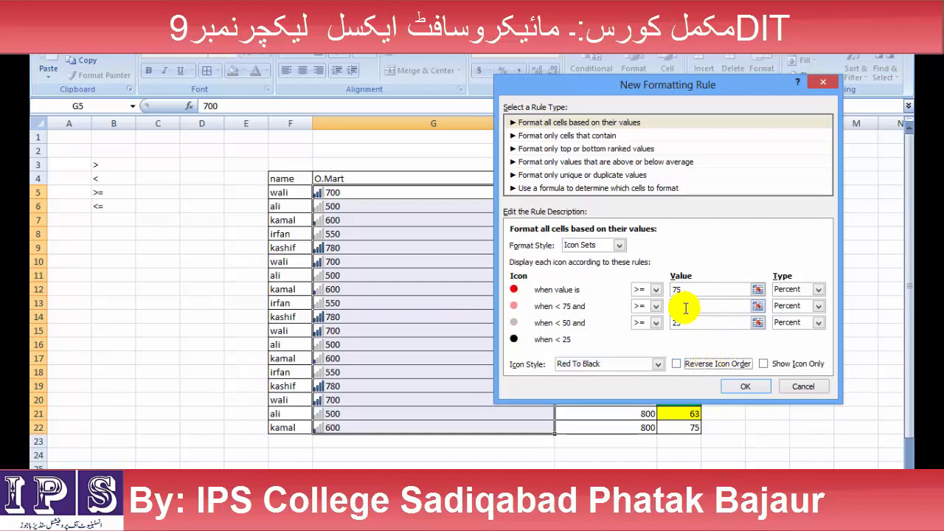
pyautogui.click(741, 386)
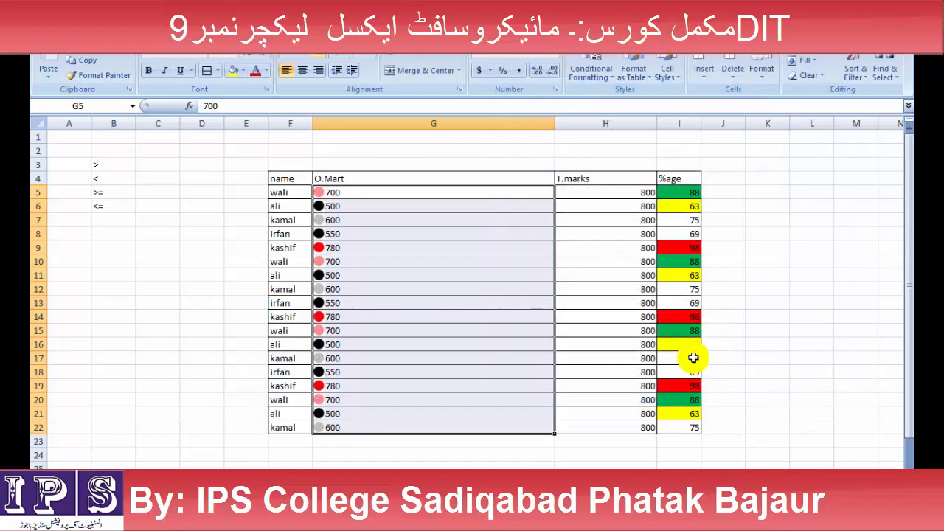
pyautogui.click(580, 76)
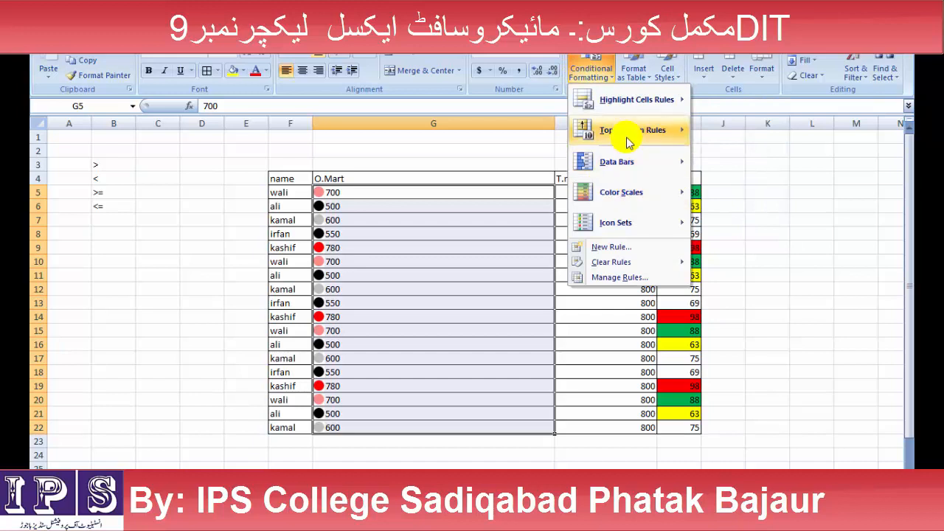
pyautogui.moveTo(634, 131)
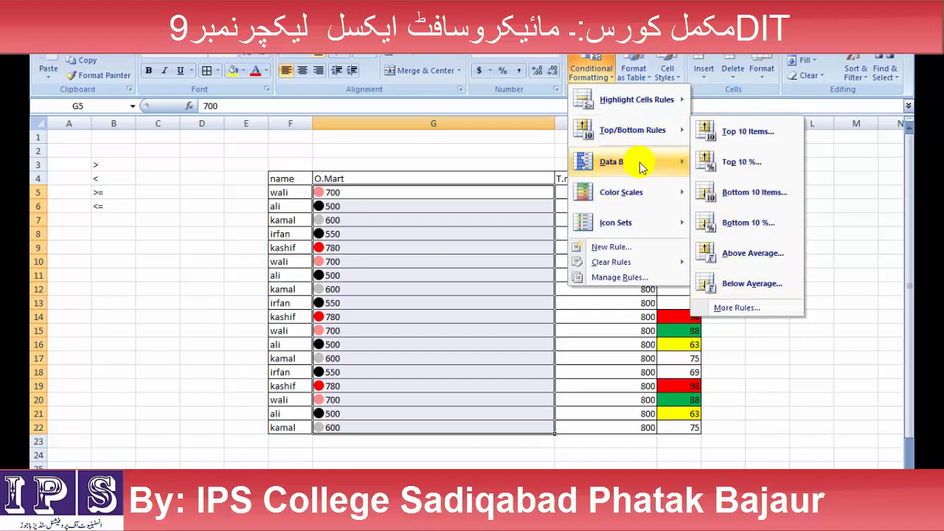
pyautogui.moveTo(664, 223)
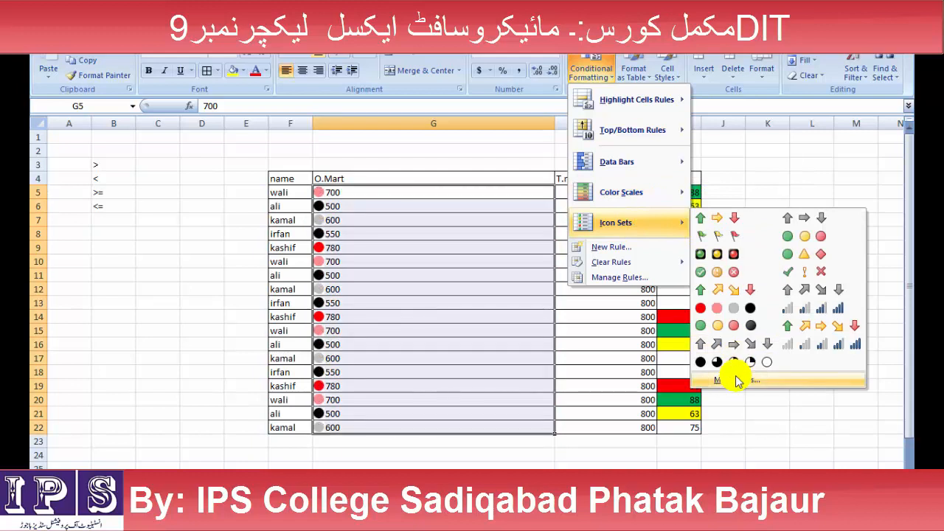
pyautogui.click(738, 381)
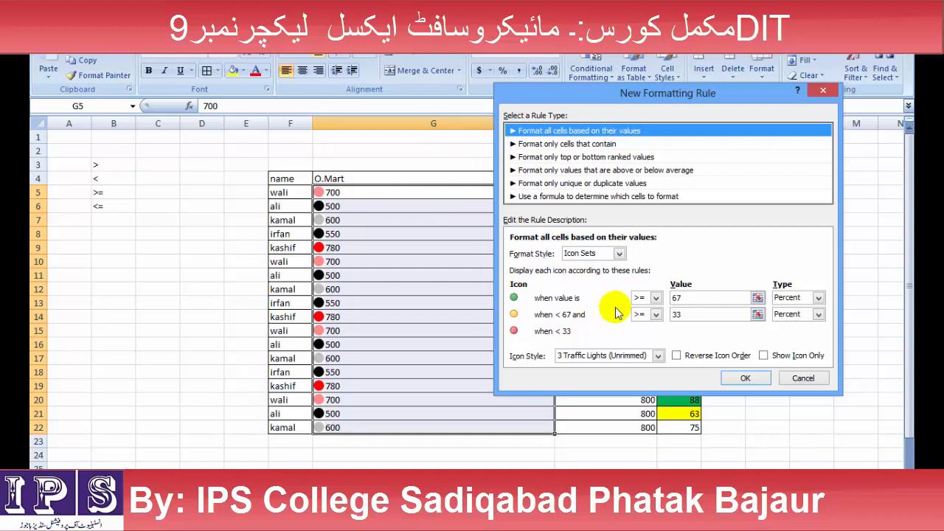
pyautogui.click(563, 291)
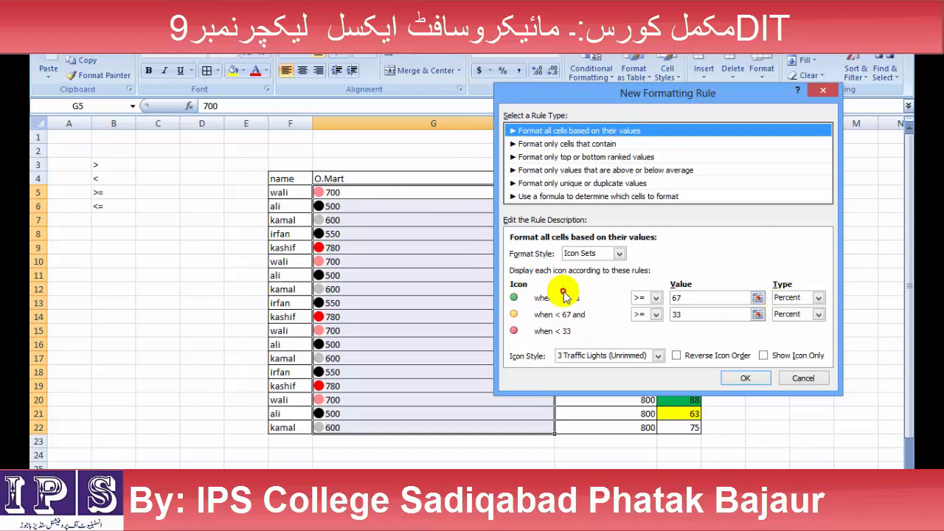
pyautogui.moveTo(730, 90); pyautogui.dragTo(631, 97)
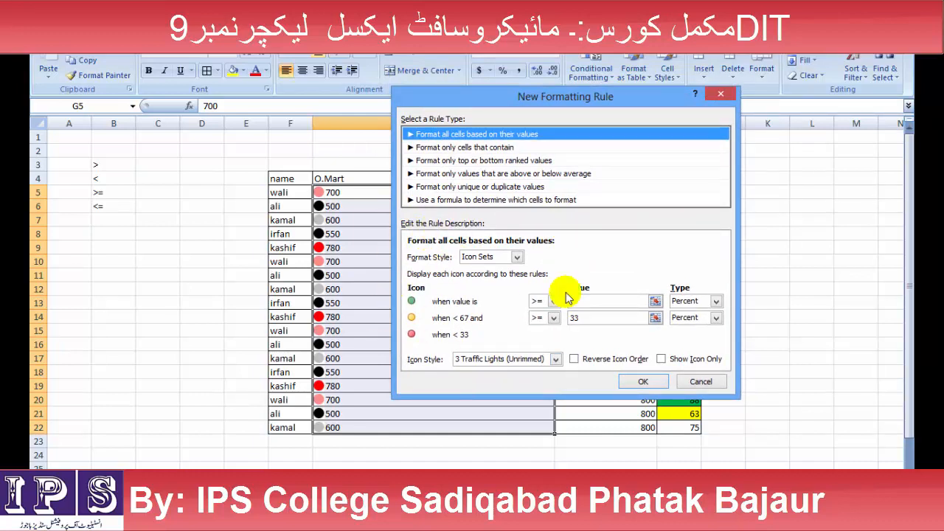
pyautogui.click(702, 381)
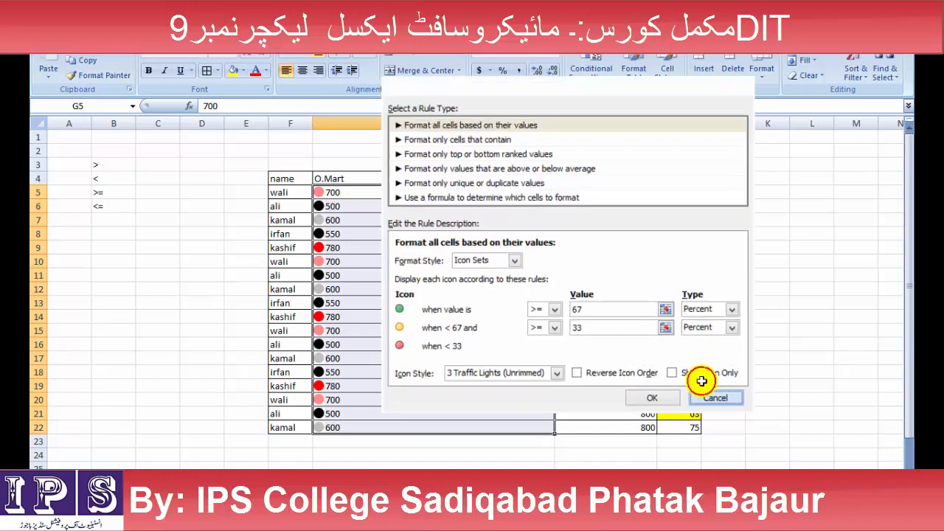
# Step: Review the conditional formatting options for the obtained marks: the new-rule types and format styles, and the scopes for clearing rules
pyautogui.click(594, 71)
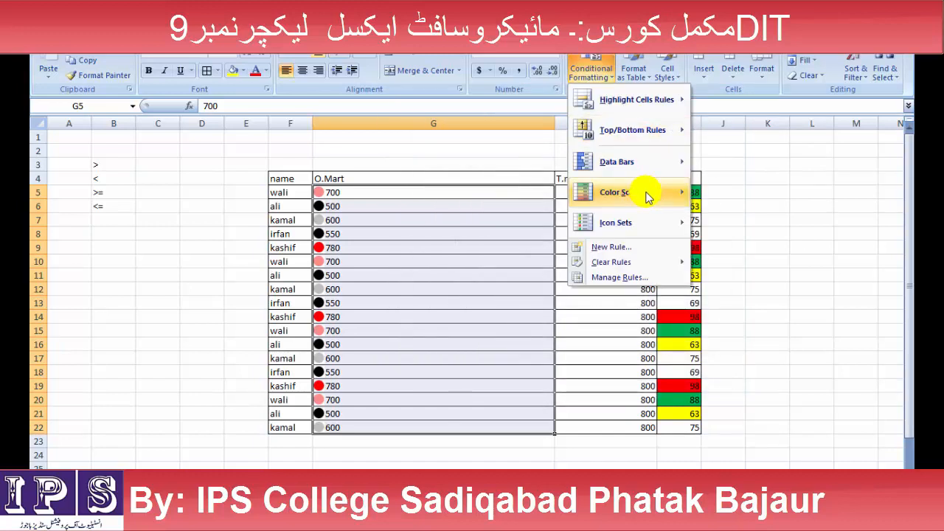
pyautogui.moveTo(648, 196)
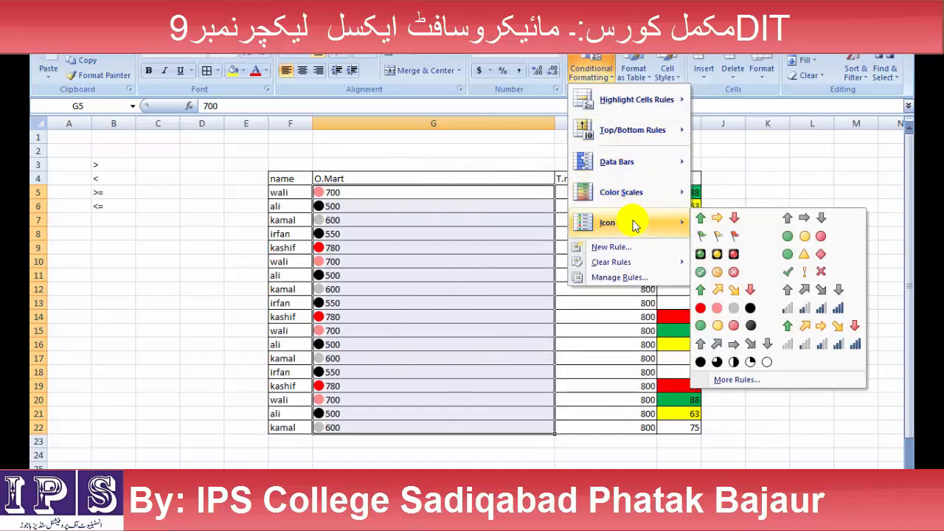
pyautogui.moveTo(630, 223)
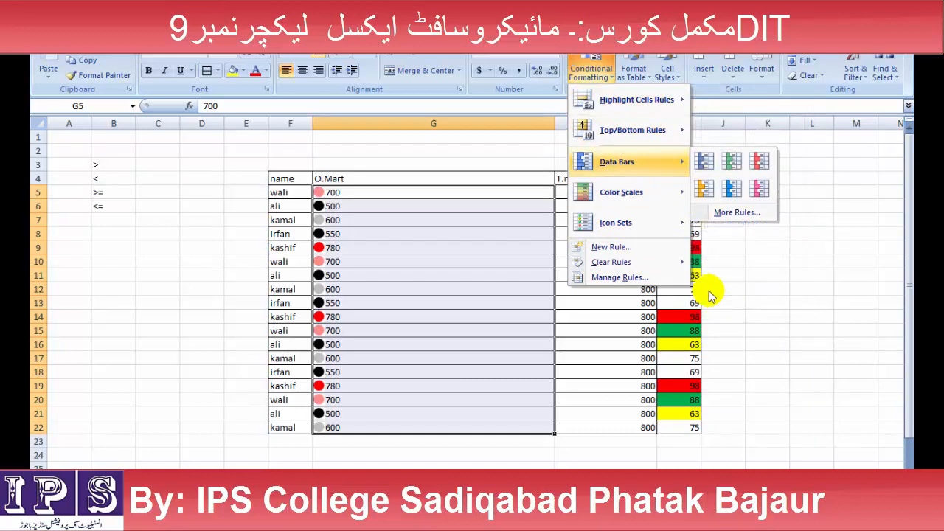
pyautogui.click(619, 247)
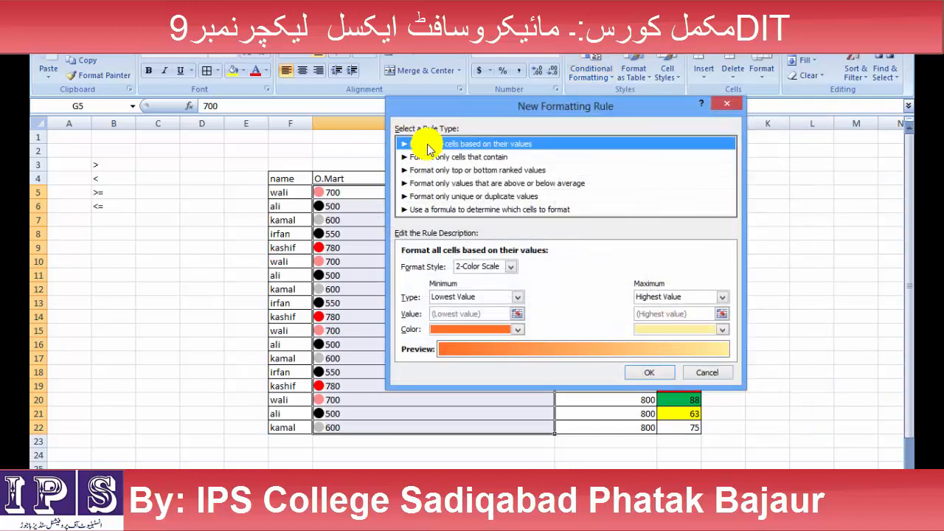
pyautogui.click(508, 267)
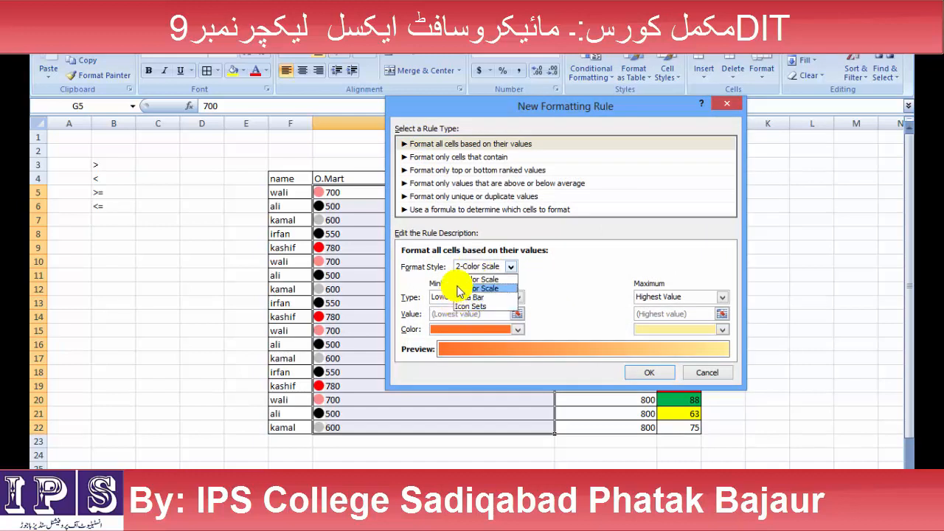
pyautogui.click(595, 267)
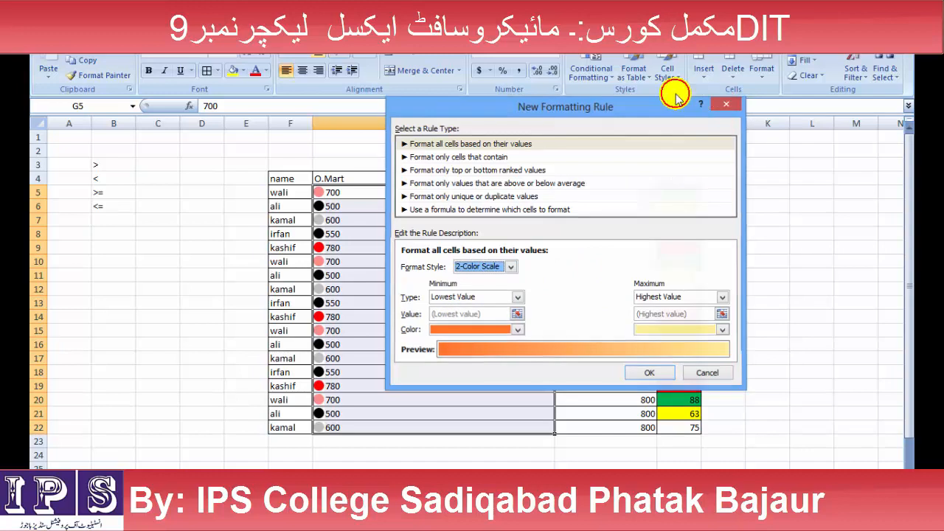
pyautogui.click(727, 103)
pyautogui.click(590, 70)
pyautogui.moveTo(636, 270)
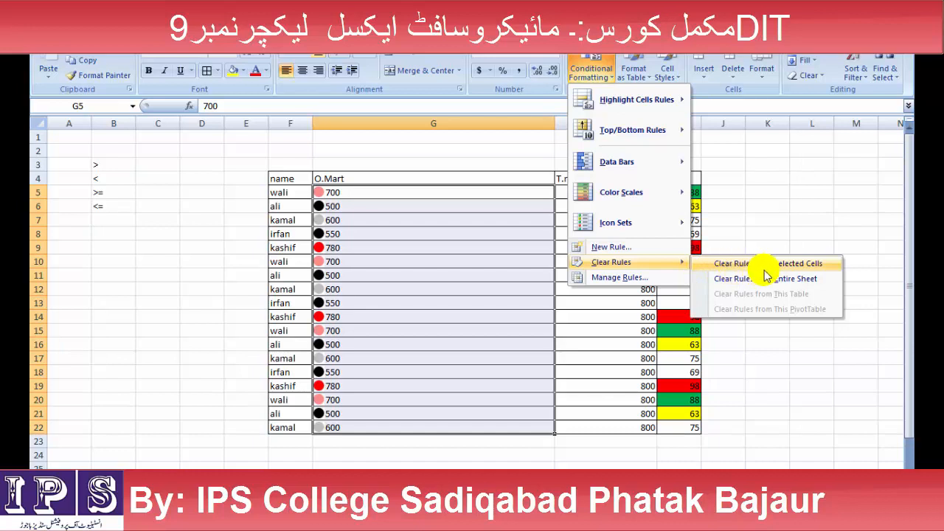
pyautogui.click(503, 334)
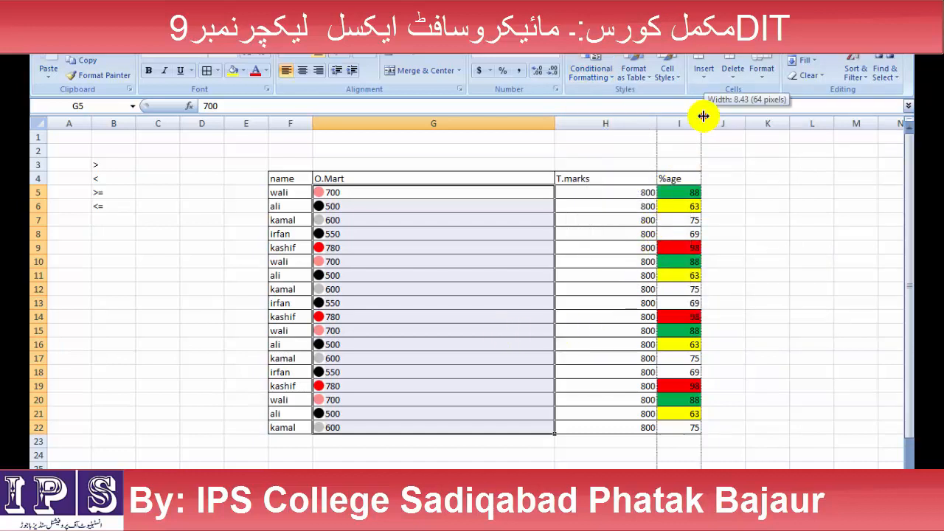
# Step: Widen the %age column (I) and select its first four percentages, I5:I8
pyautogui.moveTo(702, 122); pyautogui.dragTo(734, 121)
pyautogui.moveTo(689, 192); pyautogui.dragTo(686, 233)
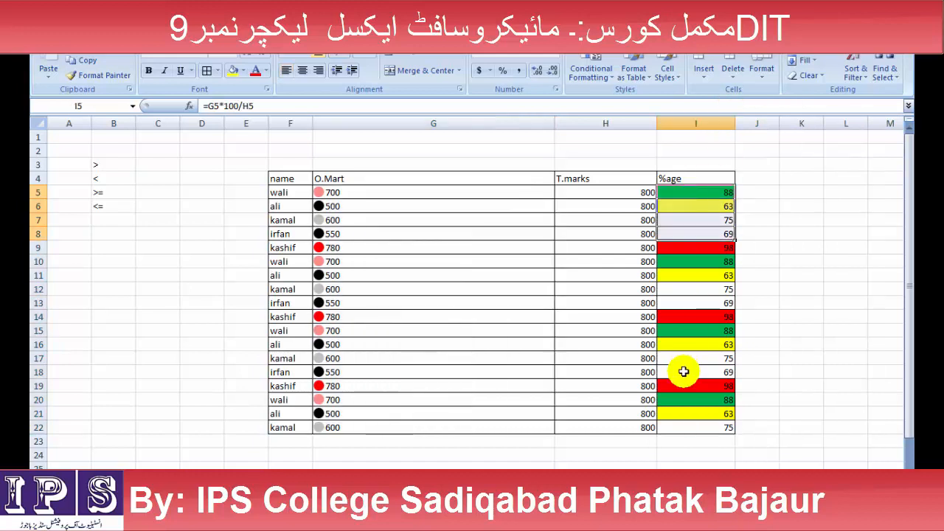
# Step: Try clearing the conditional formatting rules from only the percentages in I14:I22, and undo the clearing
pyautogui.moveTo(685, 318); pyautogui.dragTo(698, 429)
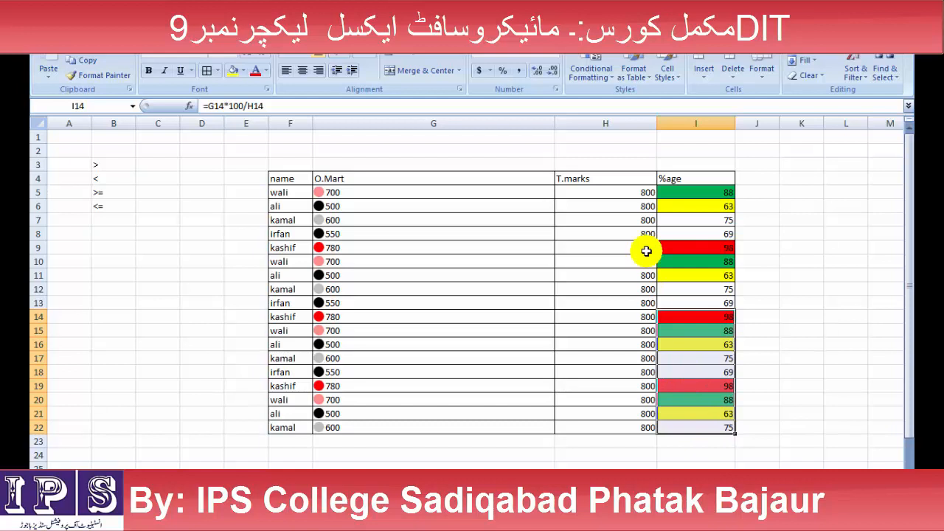
pyautogui.click(591, 71)
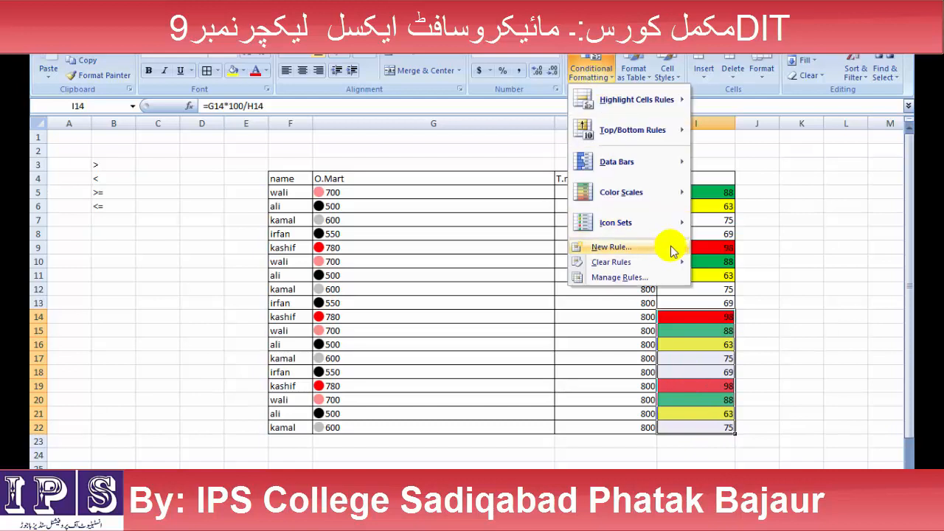
pyautogui.moveTo(663, 262)
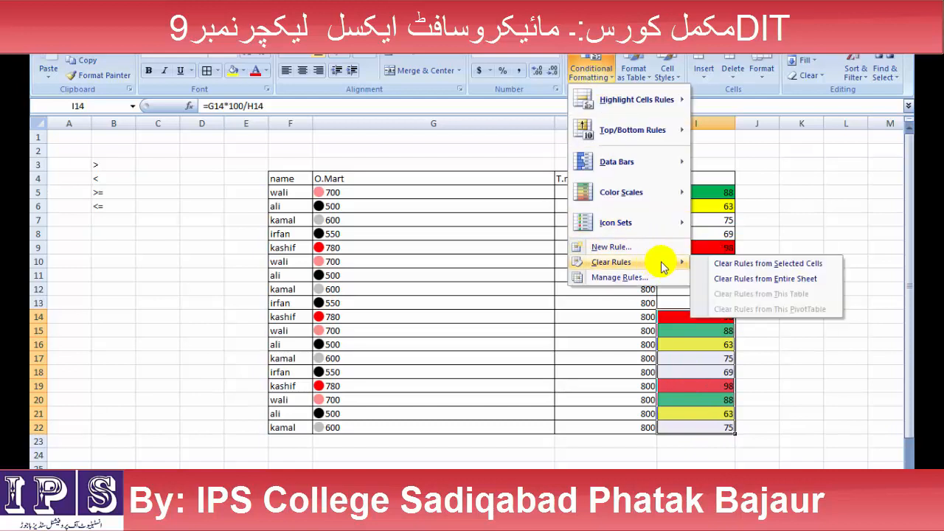
pyautogui.click(726, 267)
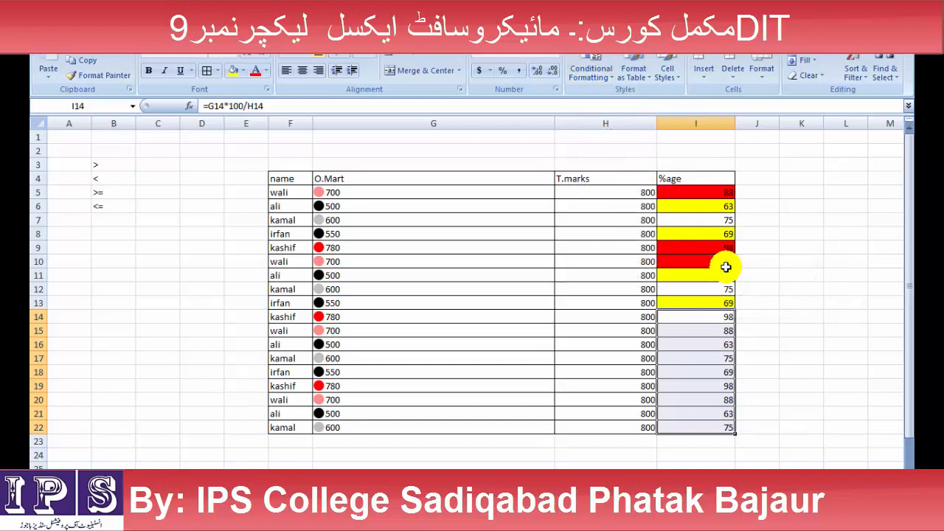
pyautogui.hotkey('ctrl', 'z')
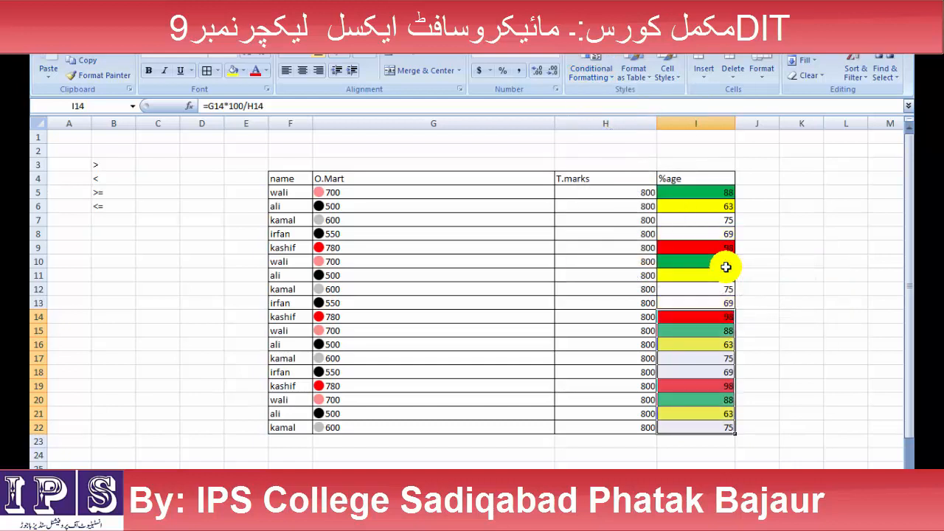
# Step: Select the %age cells I5:I23 and bring up the options for clearing their conditional formatting rules
pyautogui.click(772, 231)
pyautogui.moveTo(707, 194); pyautogui.dragTo(697, 440)
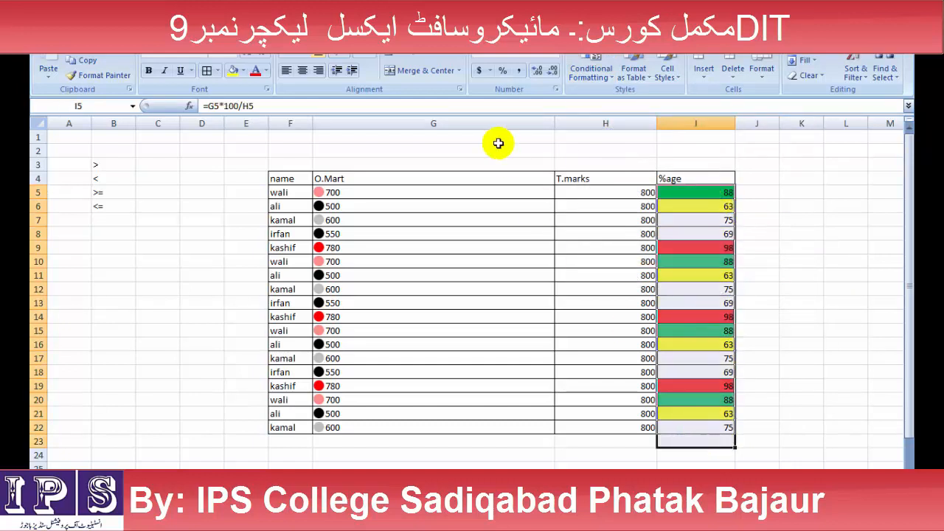
pyautogui.click(581, 70)
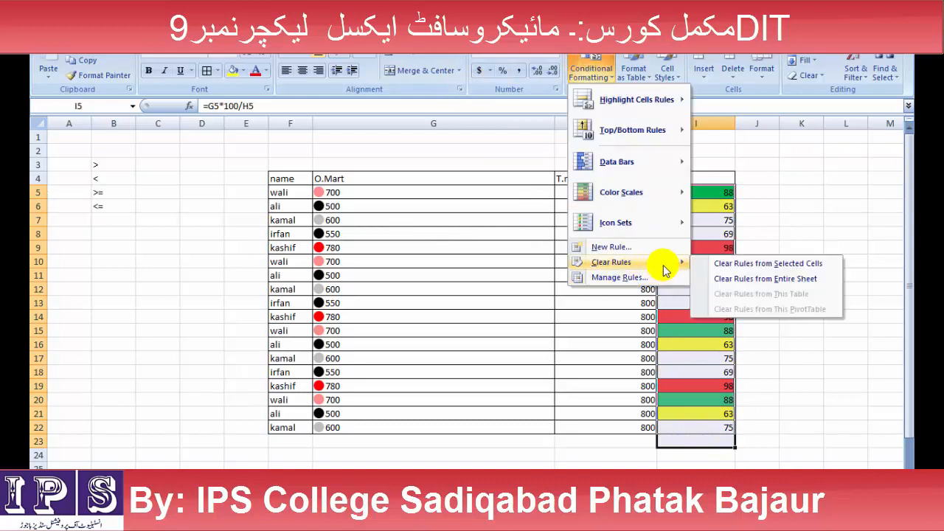